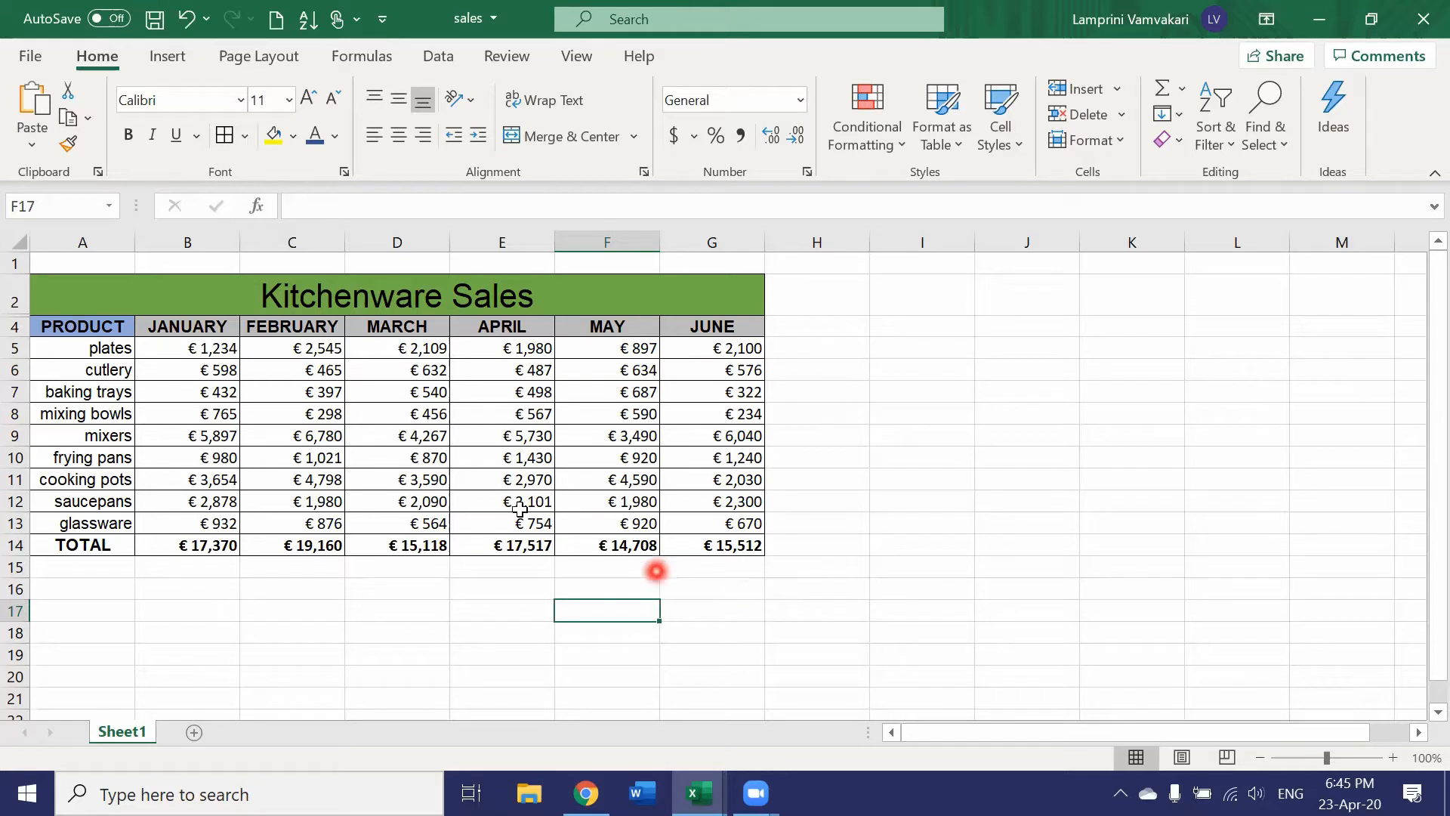
- Insert a clustered column chart from the product and monthly sales data in A4:G13, excluding the TOTAL row
{"action": "left_click_drag", "start_coordinate": [55, 324], "coordinate": [211, 379]}
{"action": "left_click_drag", "start_coordinate": [368, 434], "coordinate": [707, 531]}
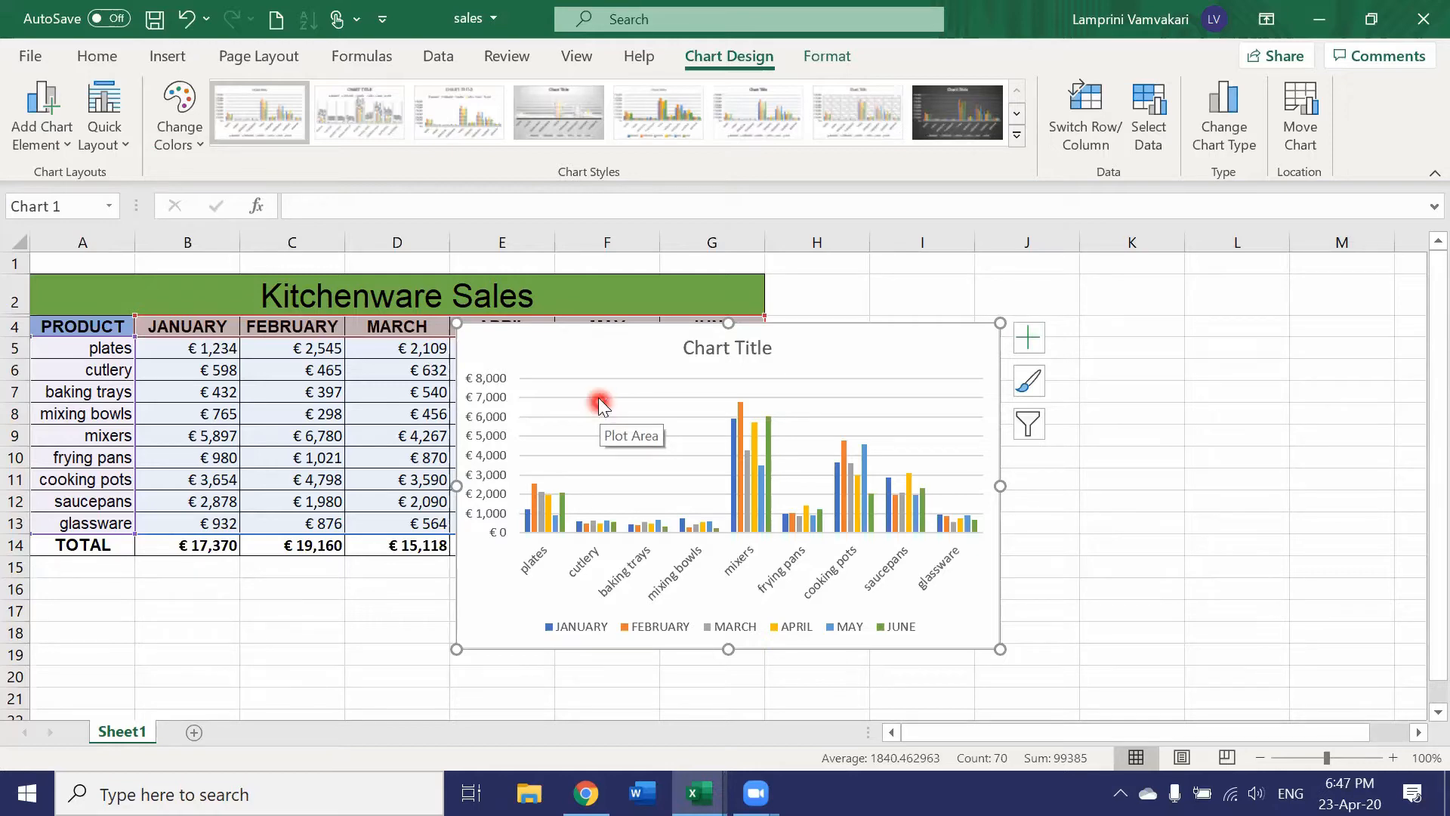
- Move the column chart directly beneath the sales table, starting below the TOTAL row
{"action": "left_click_drag", "start_coordinate": [537, 324], "coordinate": [861, 266]}
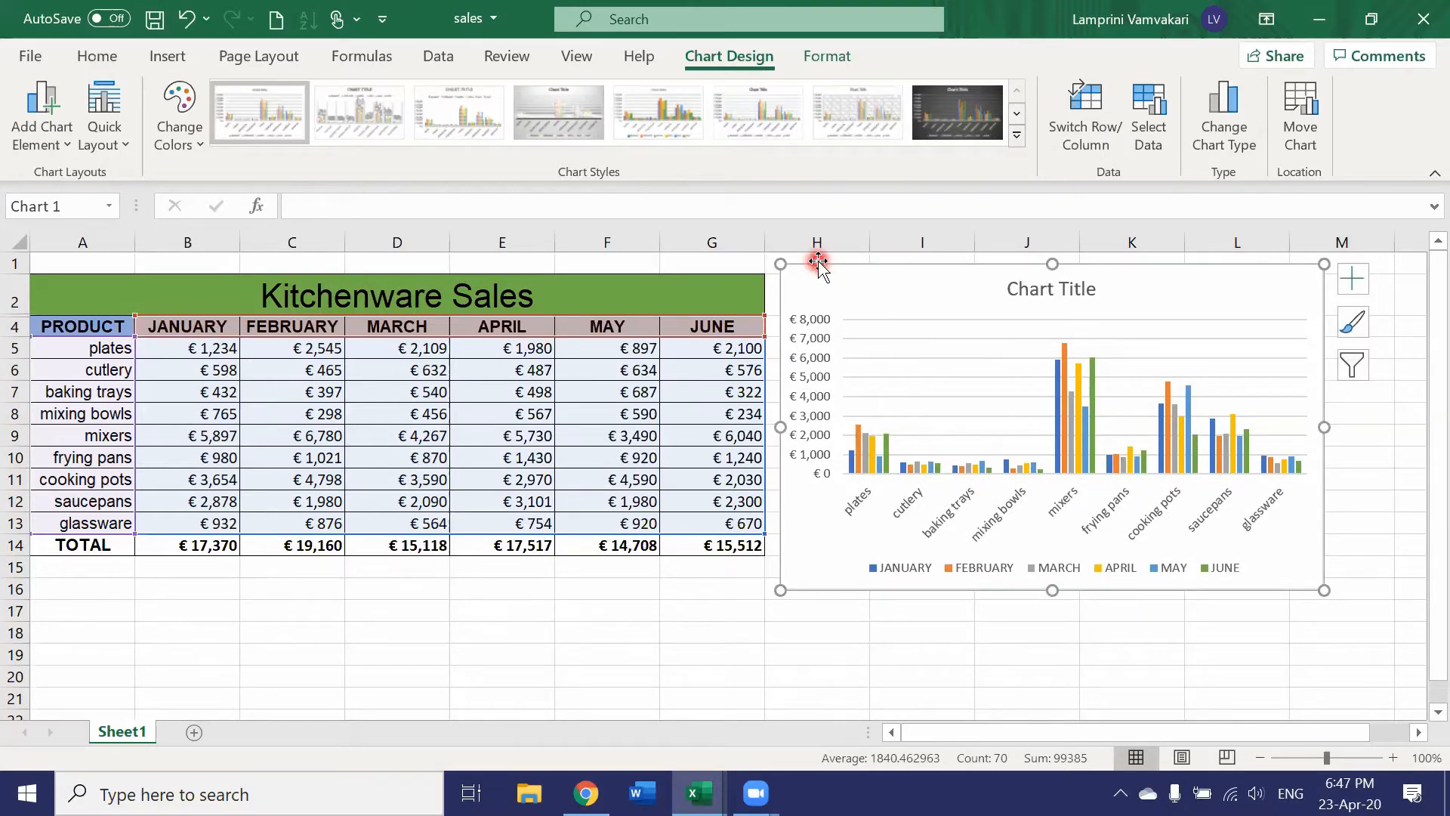
{"action": "left_click", "coordinate": [1021, 290]}
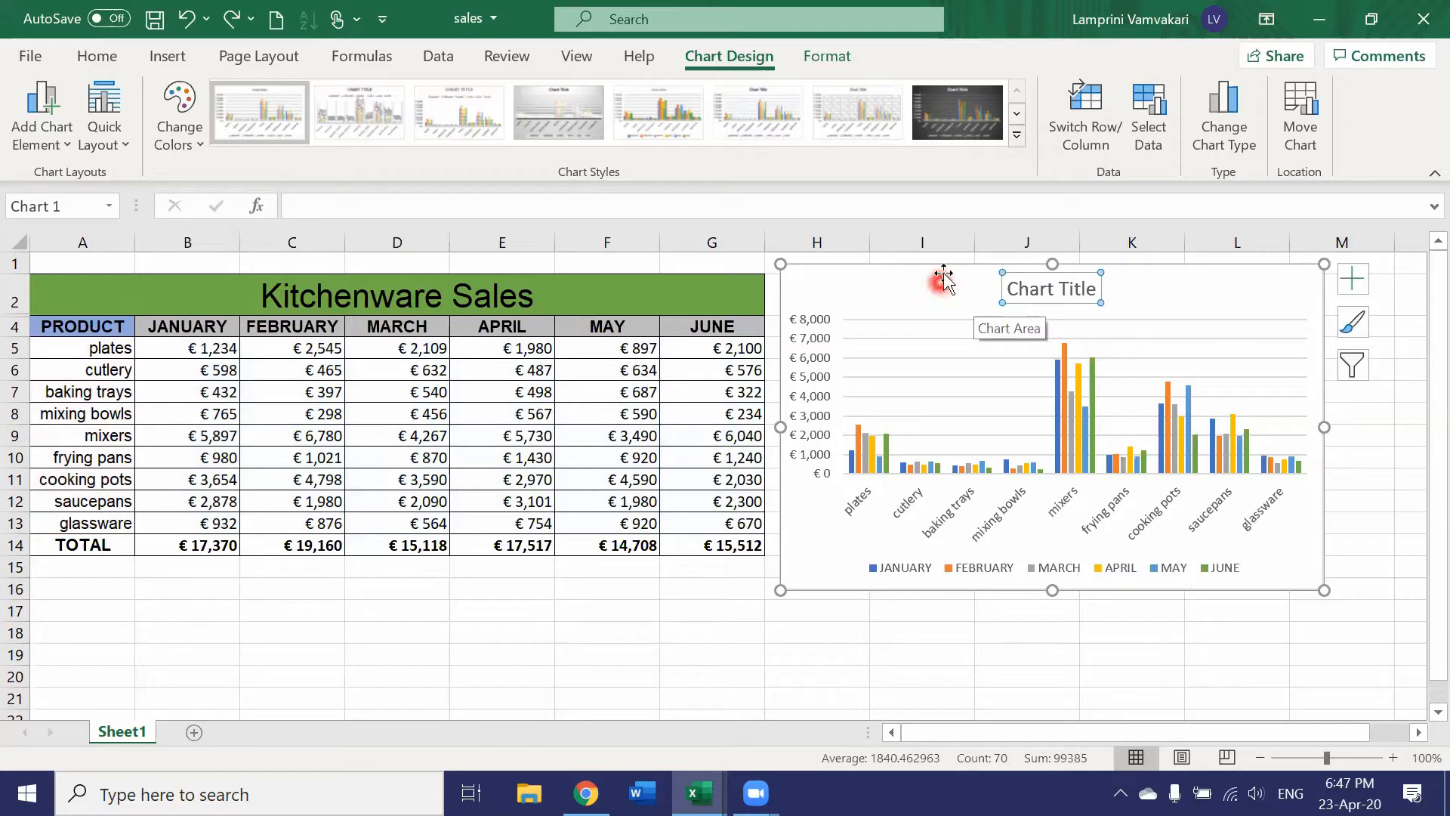
{"action": "left_click_drag", "start_coordinate": [944, 268], "coordinate": [278, 570]}
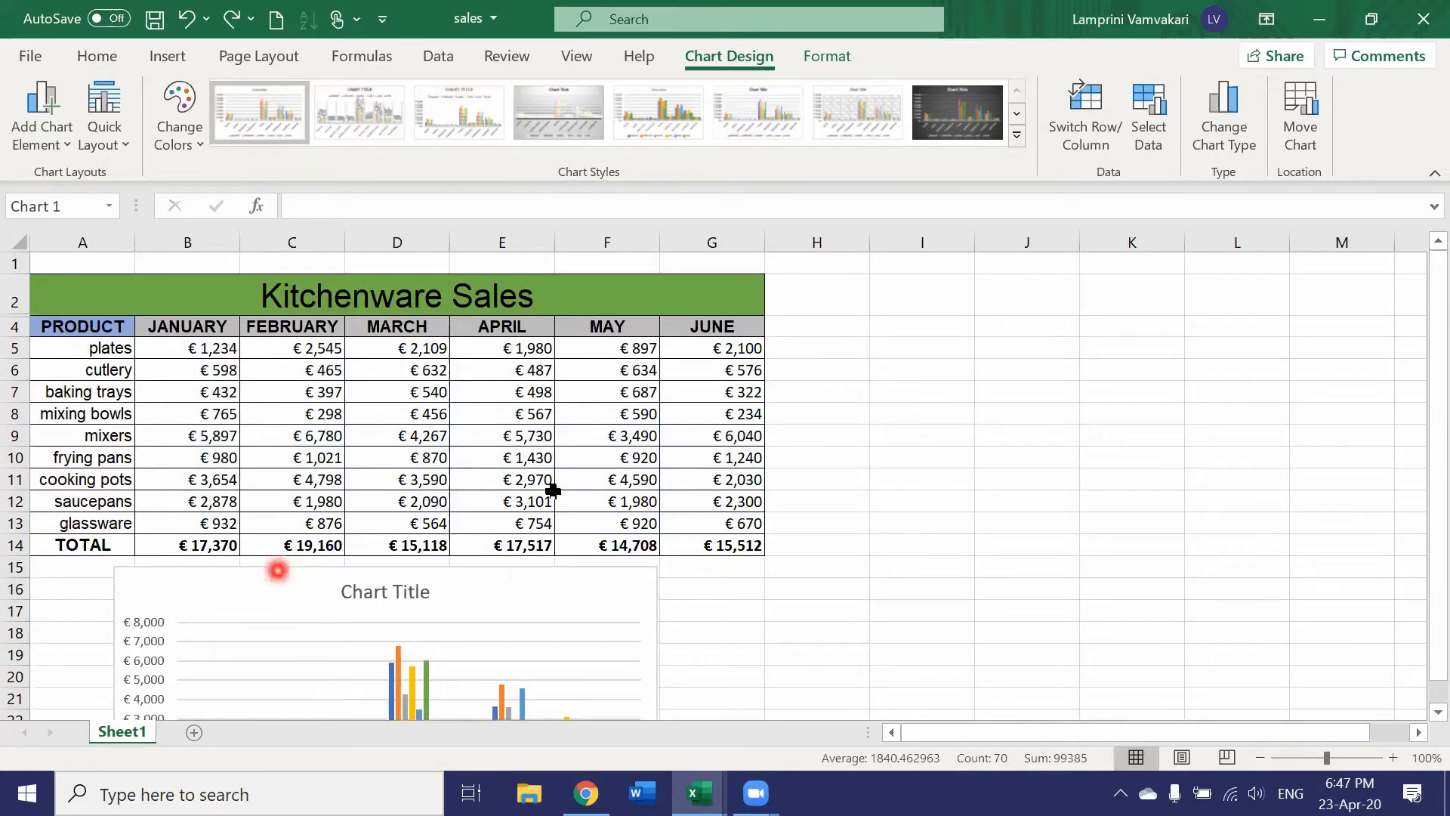
{"action": "scroll", "coordinate": [559, 488], "scroll_direction": "down", "scroll_amount": 3}
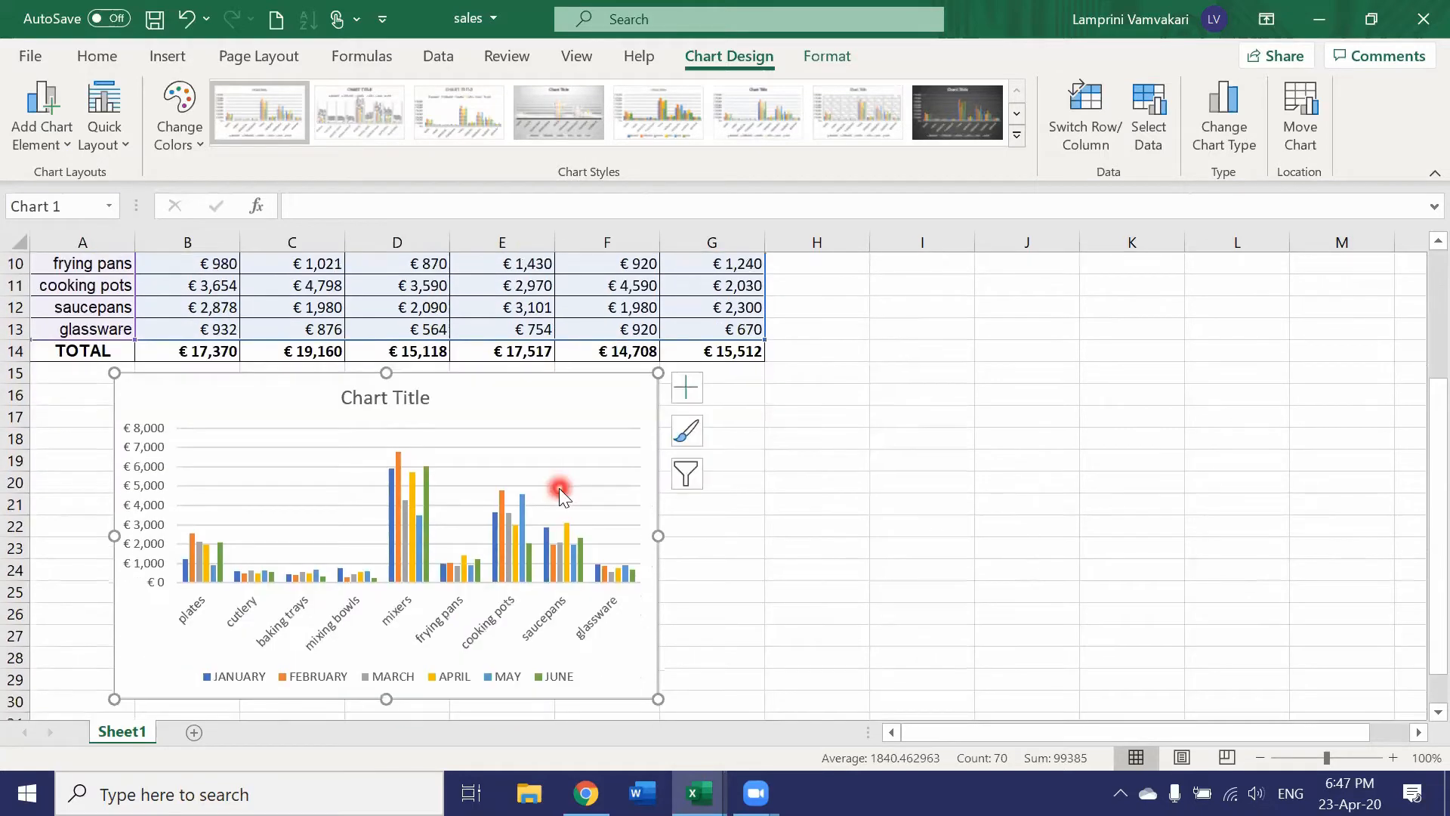
{"action": "scroll", "coordinate": [558, 487], "scroll_direction": "up", "scroll_amount": 2}
{"action": "scroll", "coordinate": [559, 487], "scroll_direction": "up", "scroll_amount": 1}
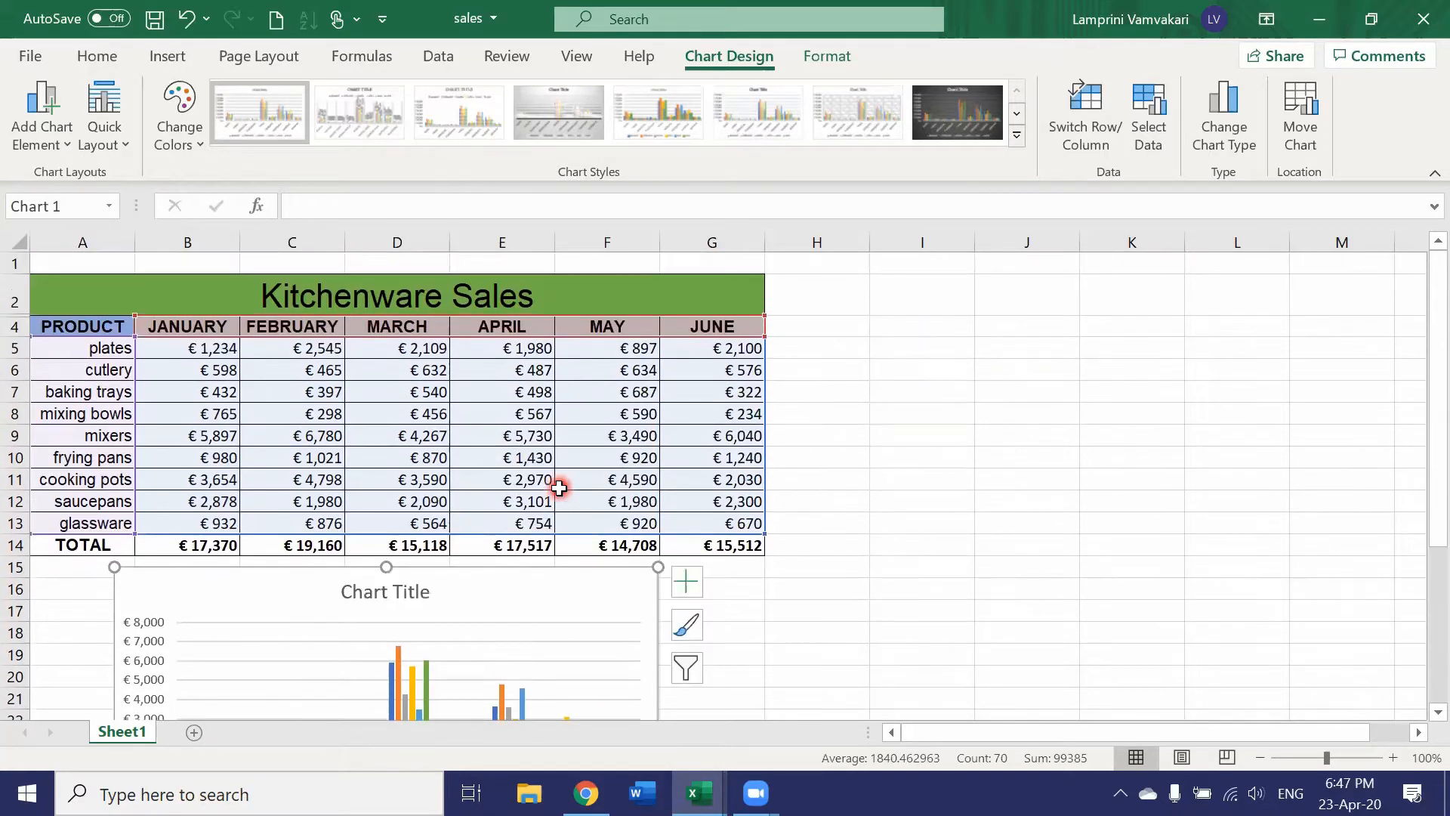
{"action": "scroll", "coordinate": [558, 488], "scroll_direction": "down", "scroll_amount": 2}
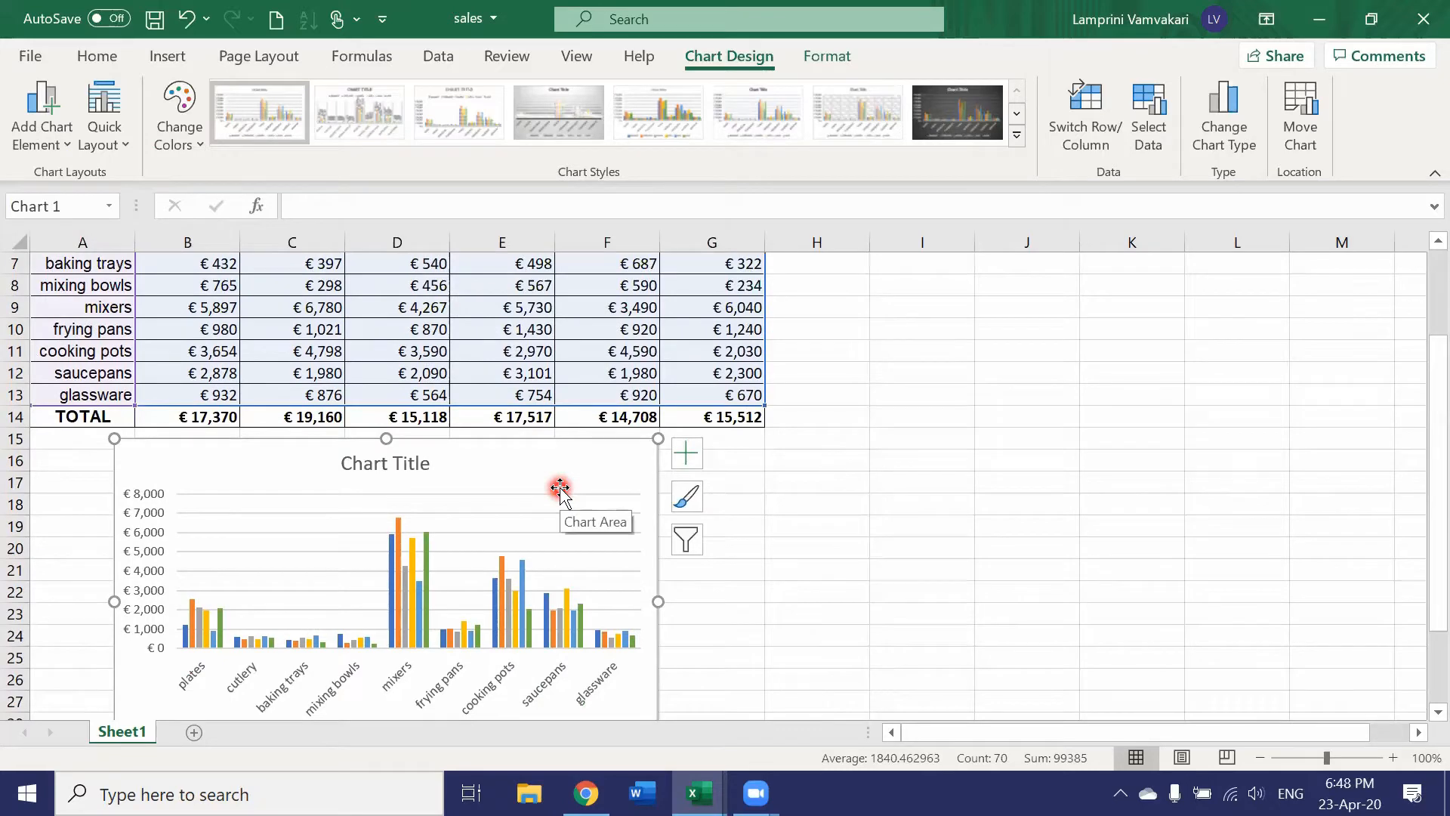
{"action": "scroll", "coordinate": [558, 488], "scroll_direction": "down", "scroll_amount": 1}
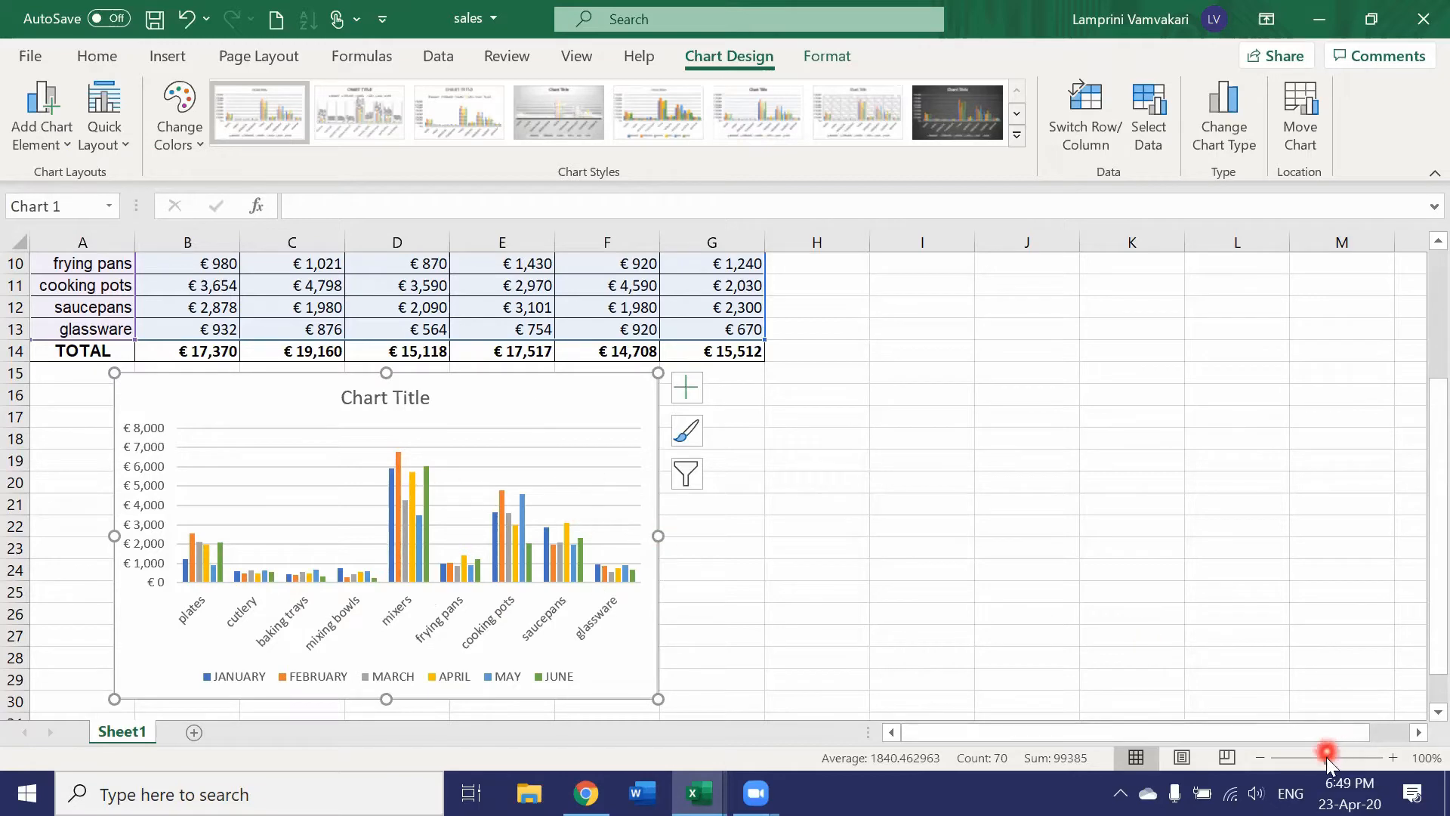
- Examine the enlarged column chart, comparing the monthly values for cooking pots and mixers, and restore the zoom to 100%
{"action": "left_click_drag", "start_coordinate": [1324, 757], "coordinate": [1338, 756]}
{"action": "left_click_drag", "start_coordinate": [1175, 729], "coordinate": [1029, 733]}
{"action": "scroll", "coordinate": [907, 506], "scroll_direction": "down", "scroll_amount": 4}
{"action": "scroll", "coordinate": [894, 511], "scroll_direction": "up", "scroll_amount": 1}
{"action": "scroll", "coordinate": [1169, 523], "scroll_direction": "down", "scroll_amount": 2}
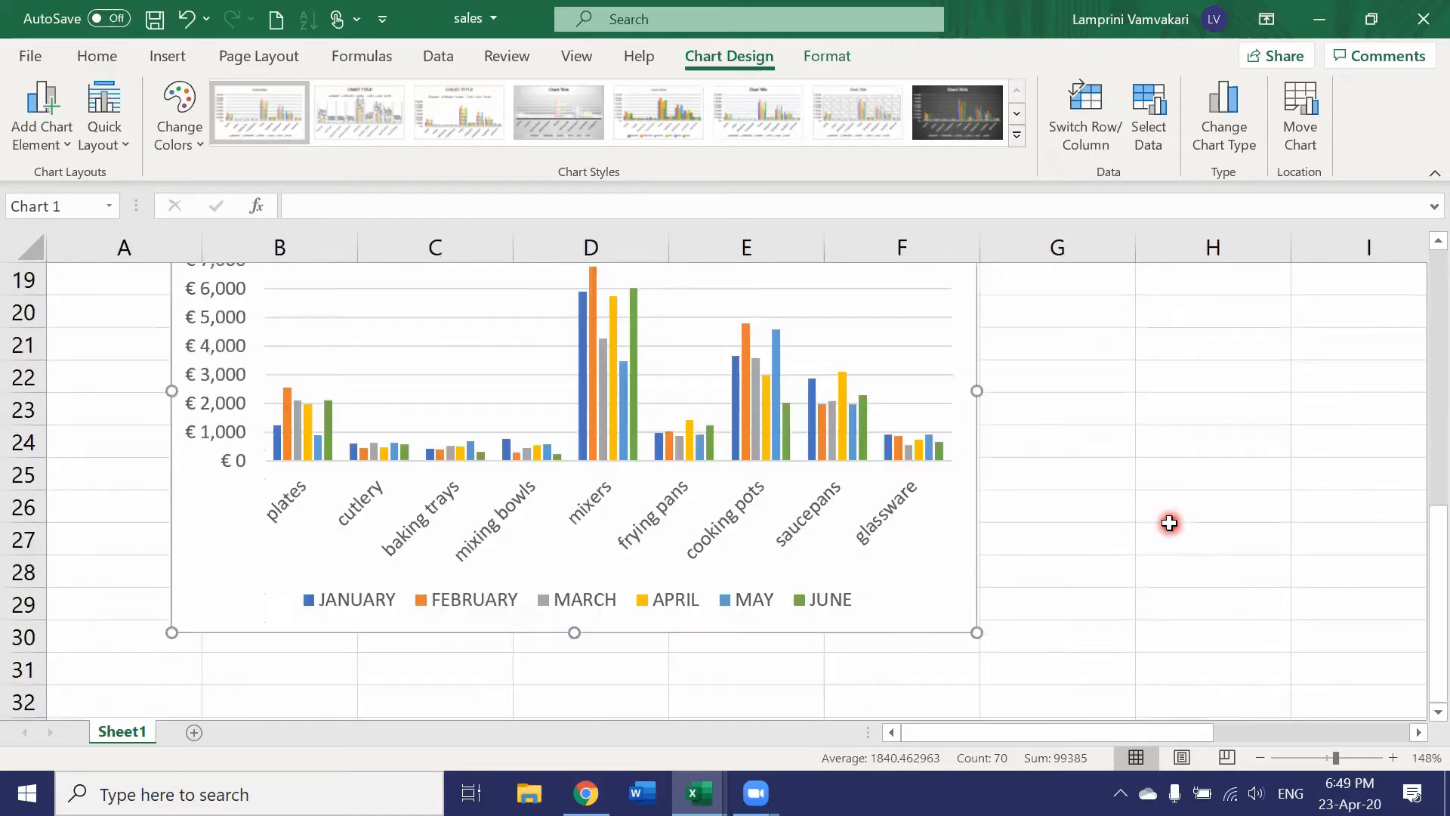
{"action": "scroll", "coordinate": [1169, 523], "scroll_direction": "up", "scroll_amount": 1}
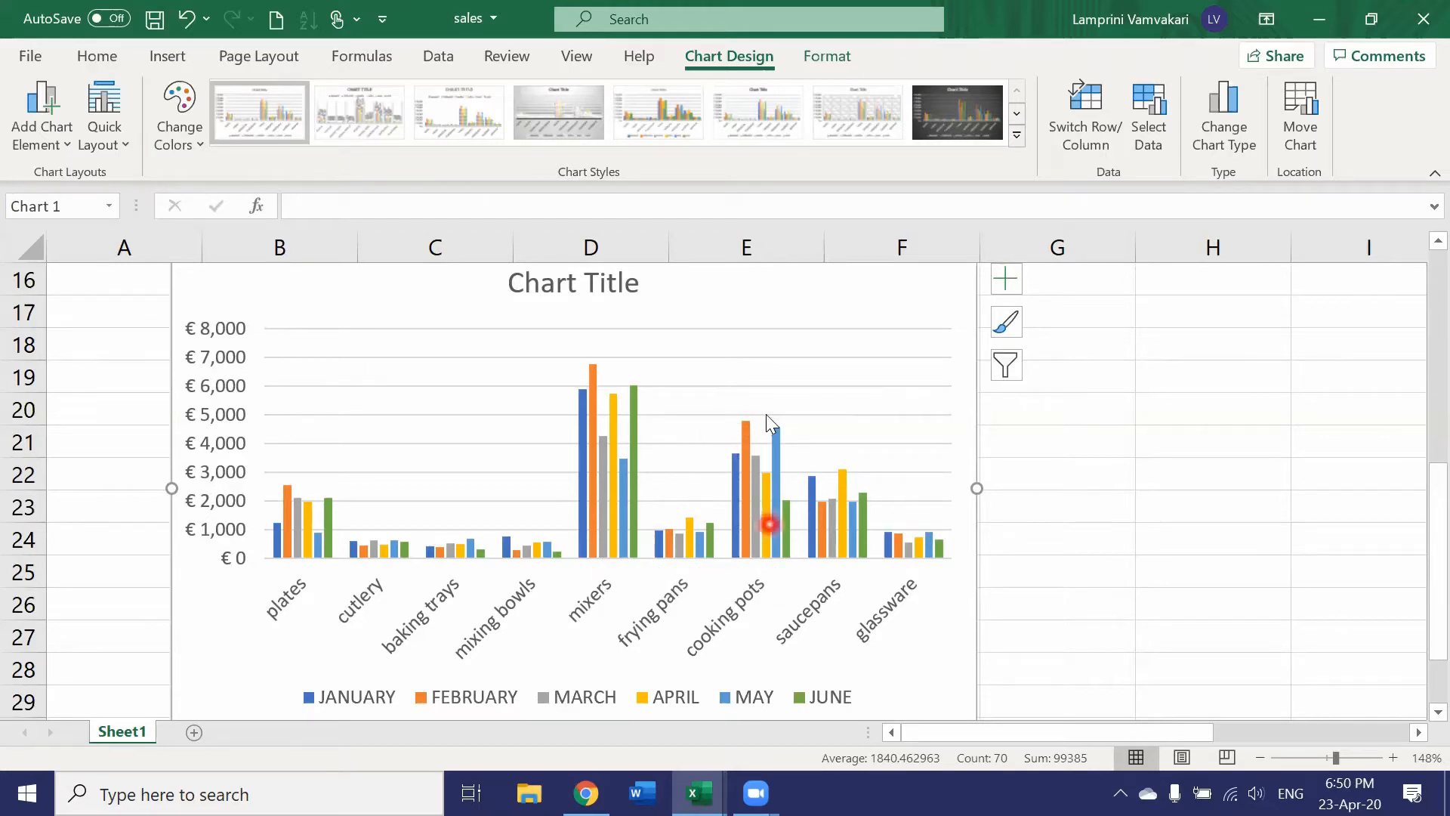
{"action": "mouse_move", "coordinate": [762, 532]}
{"action": "mouse_move", "coordinate": [582, 403]}
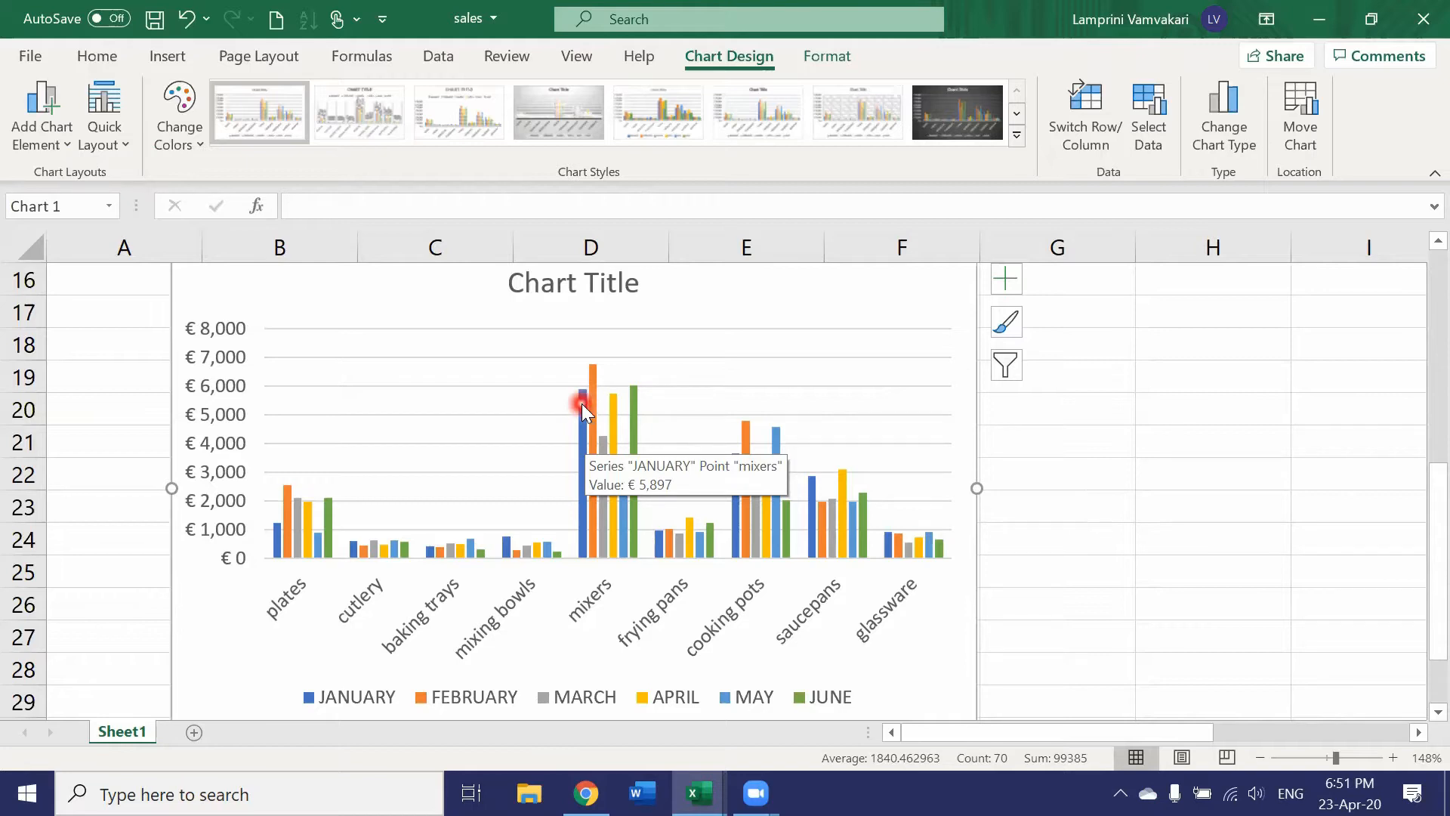
{"action": "mouse_move", "coordinate": [593, 384]}
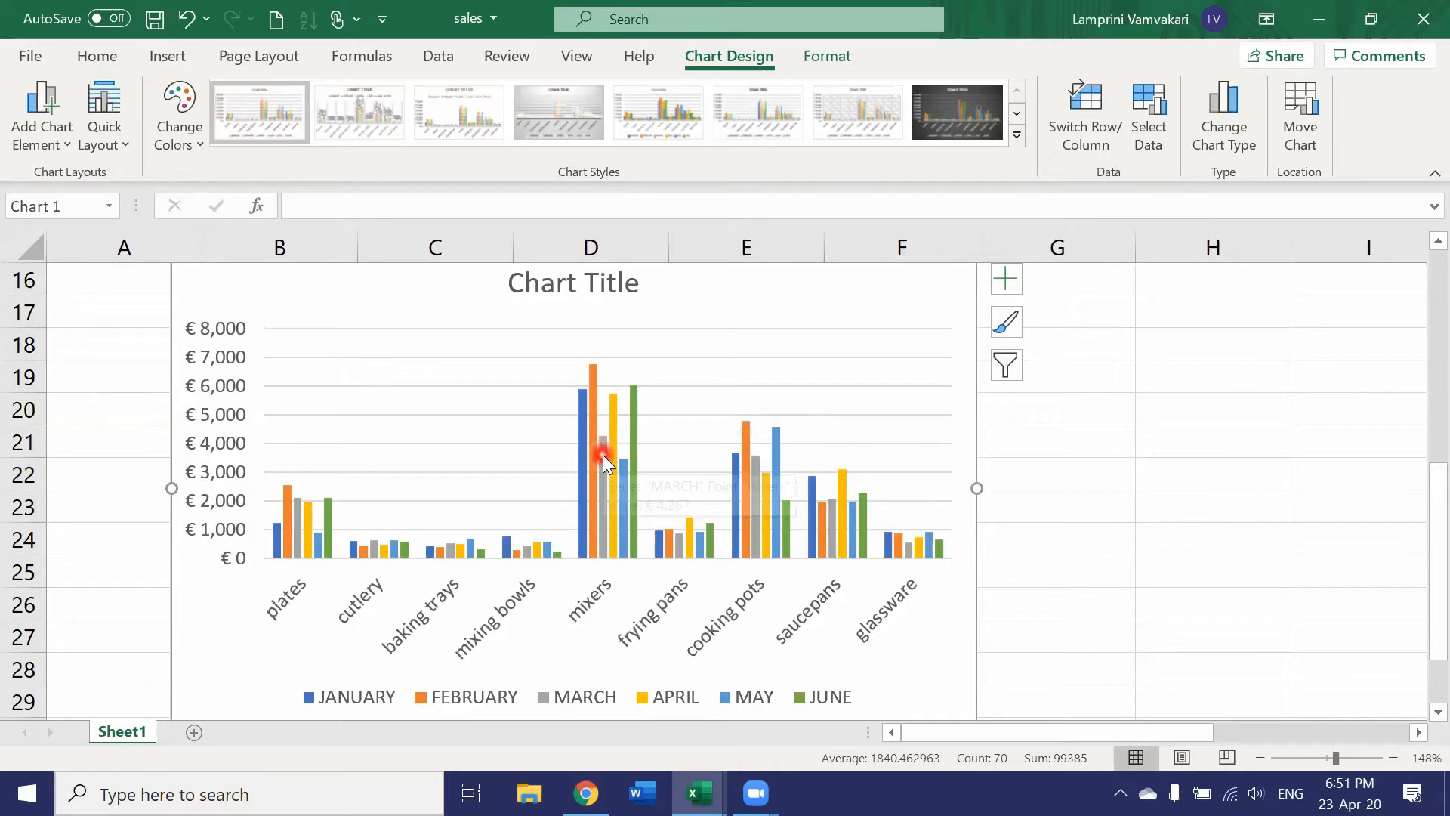
{"action": "mouse_move", "coordinate": [602, 455]}
{"action": "mouse_move", "coordinate": [615, 408]}
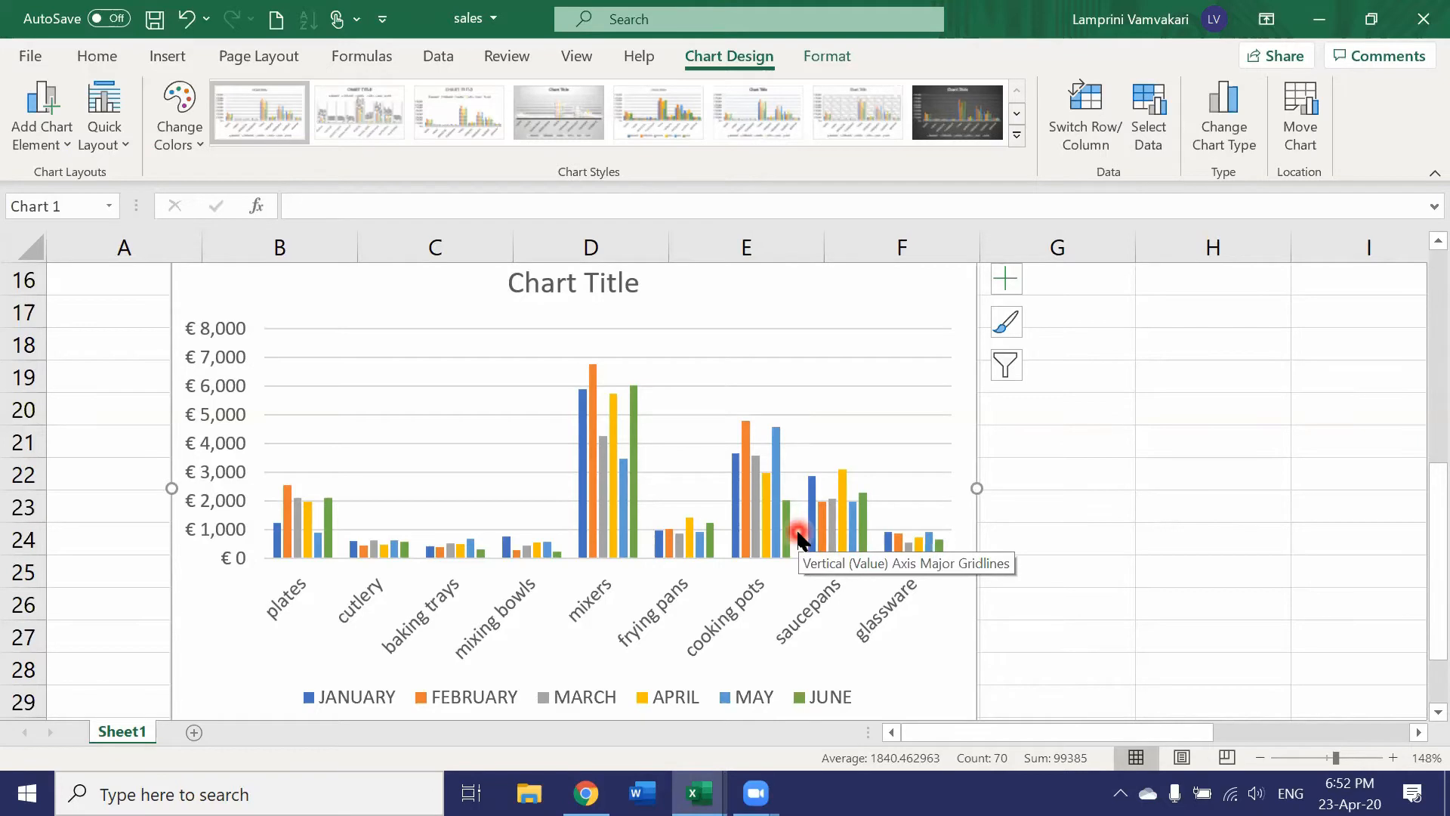
{"action": "scroll", "coordinate": [798, 538], "scroll_direction": "up", "scroll_amount": 2}
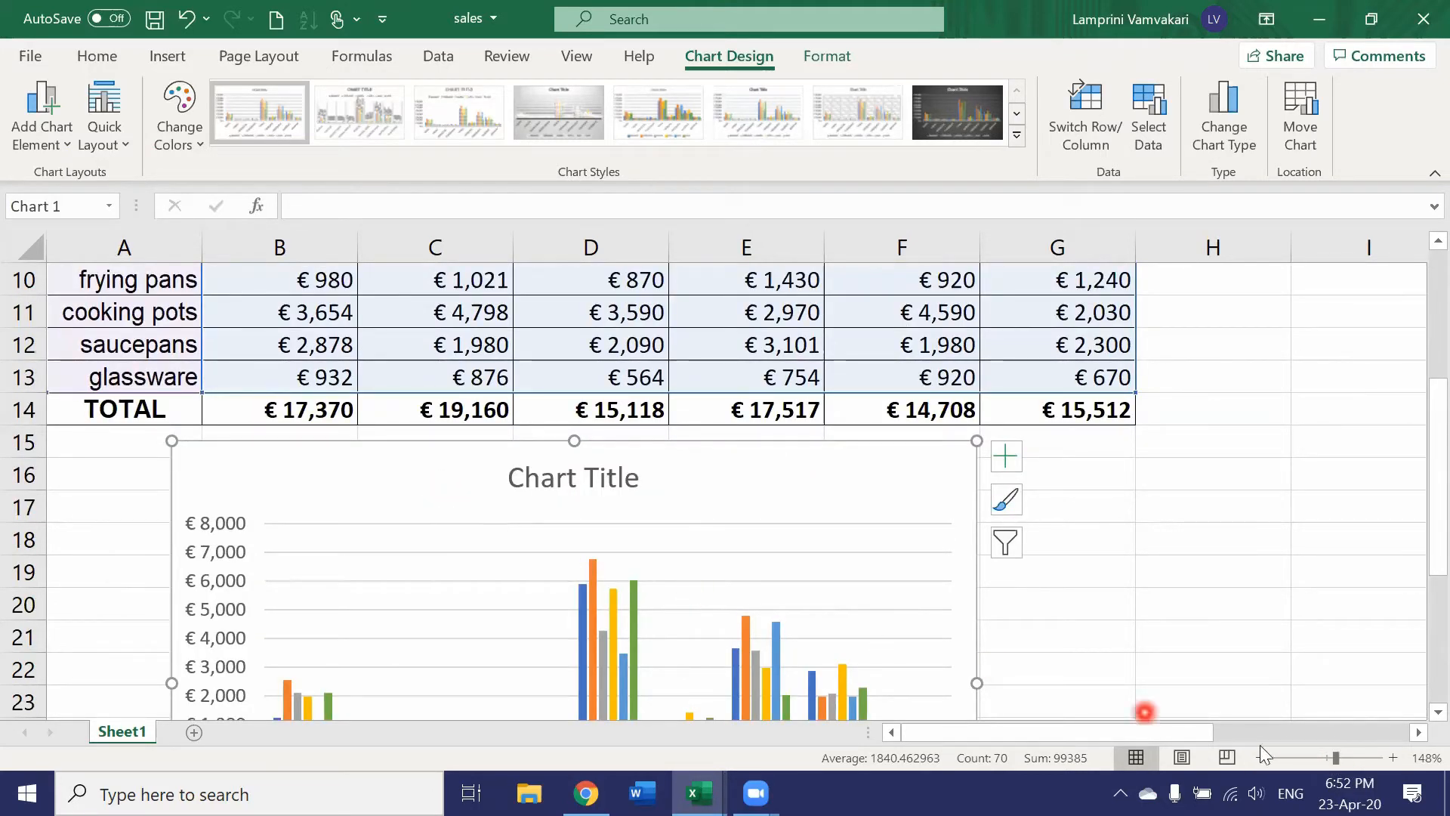
{"action": "left_click", "coordinate": [1329, 757]}
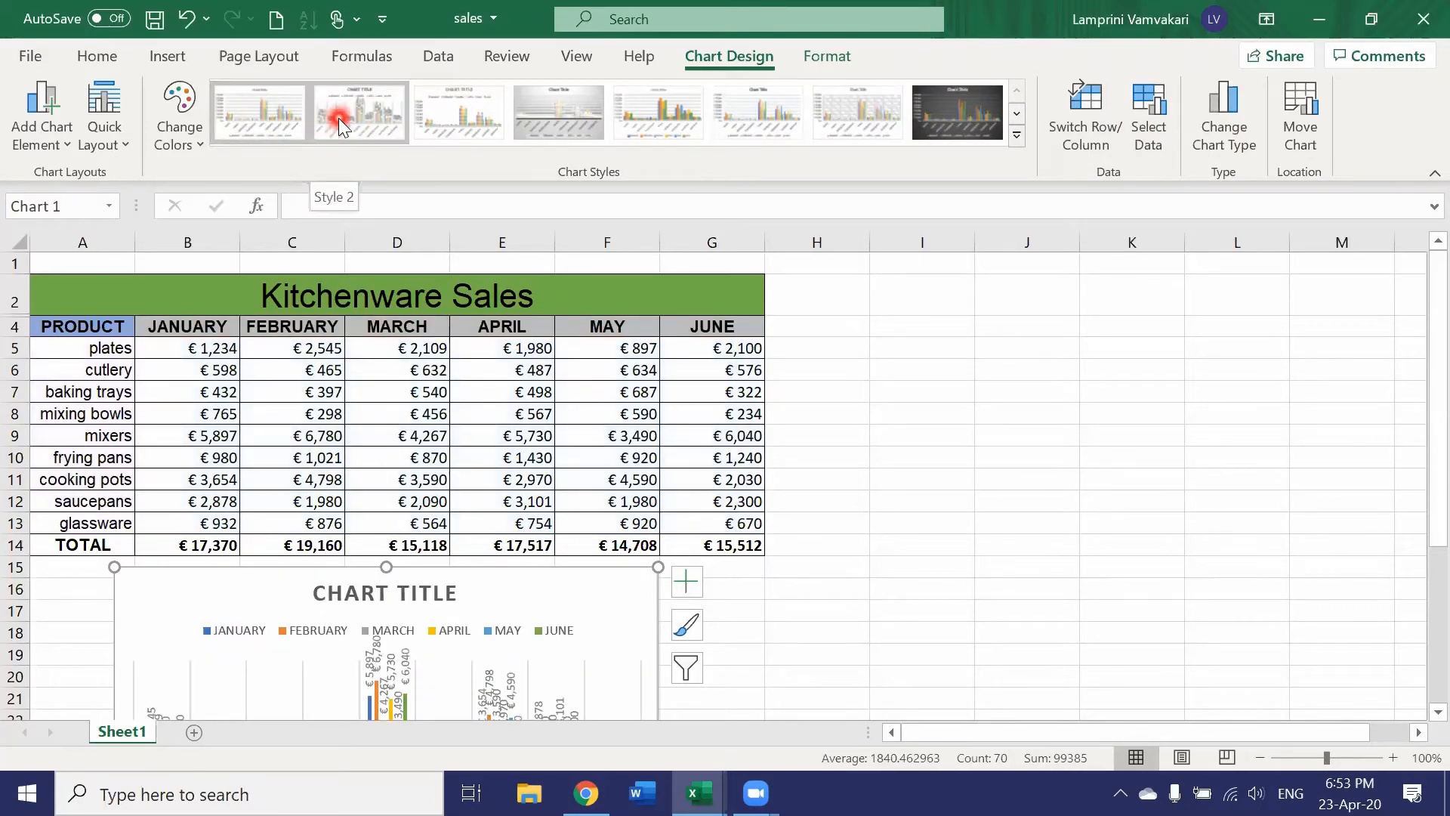
- Preview the alternative chart styles from Style 2 onwards on the whole column chart
{"action": "scroll", "coordinate": [306, 431], "scroll_direction": "down", "scroll_amount": 5}
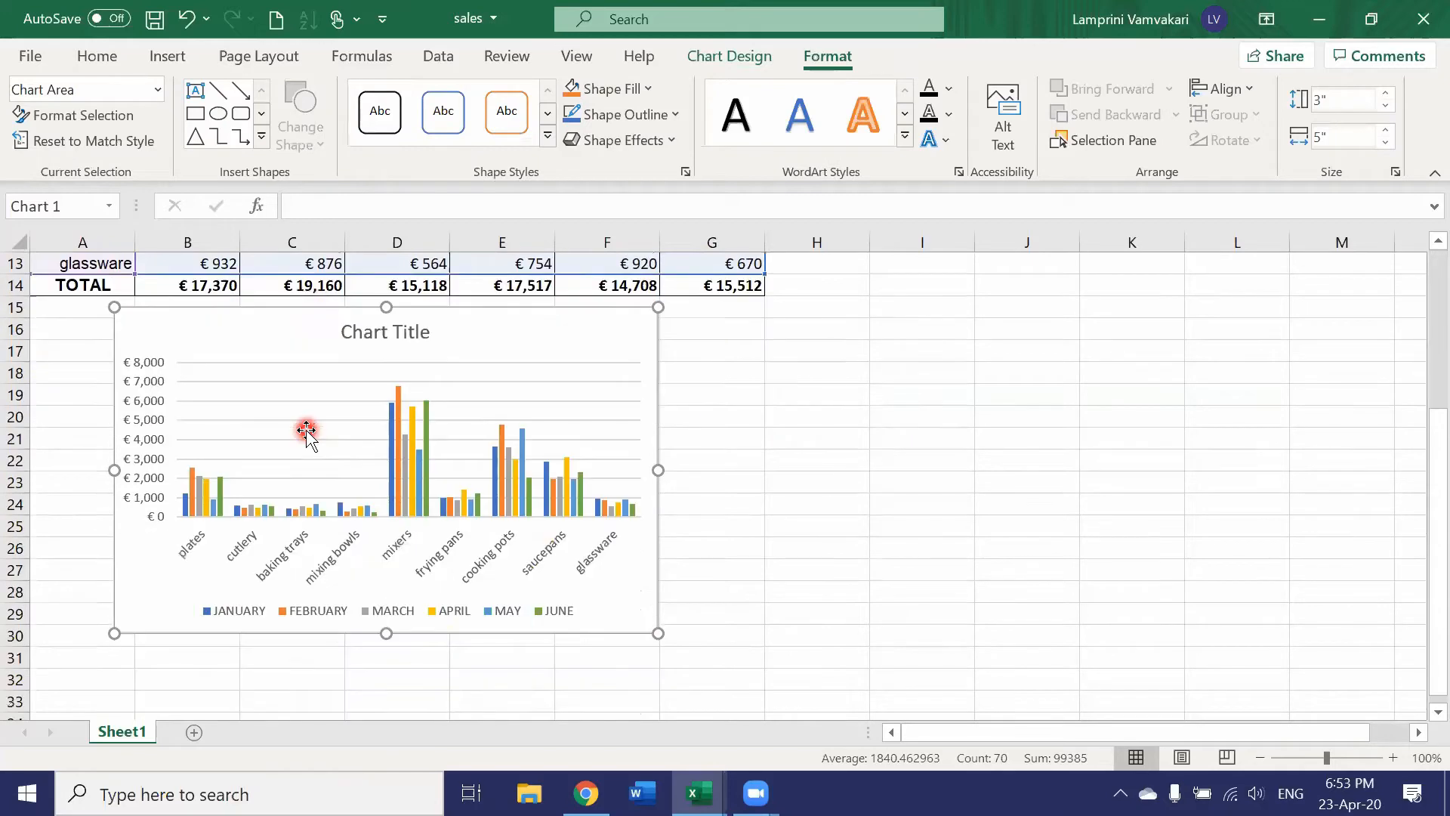
{"action": "left_click", "coordinate": [742, 55]}
{"action": "left_click", "coordinate": [343, 117]}
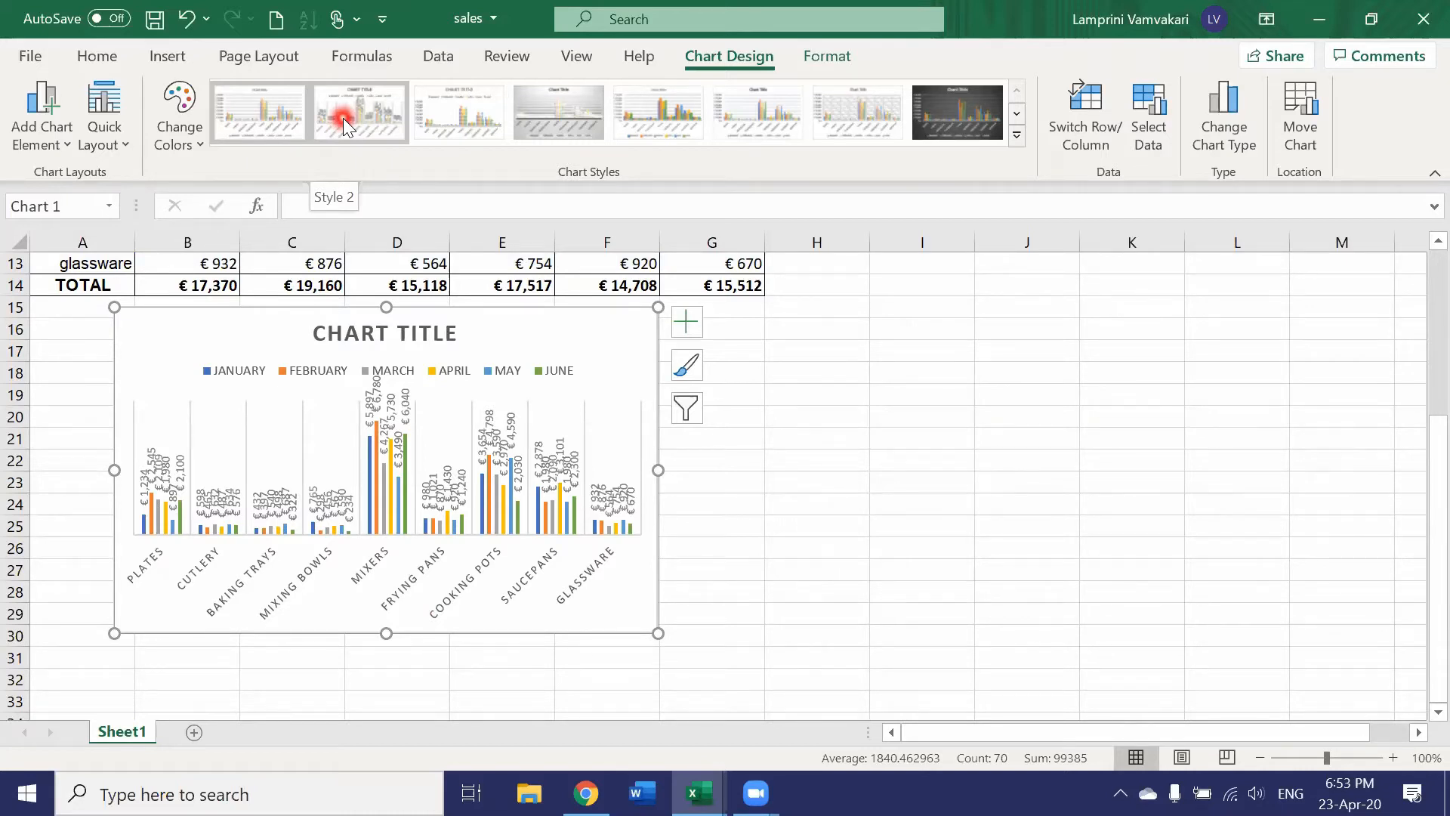
{"action": "left_click", "coordinate": [439, 123]}
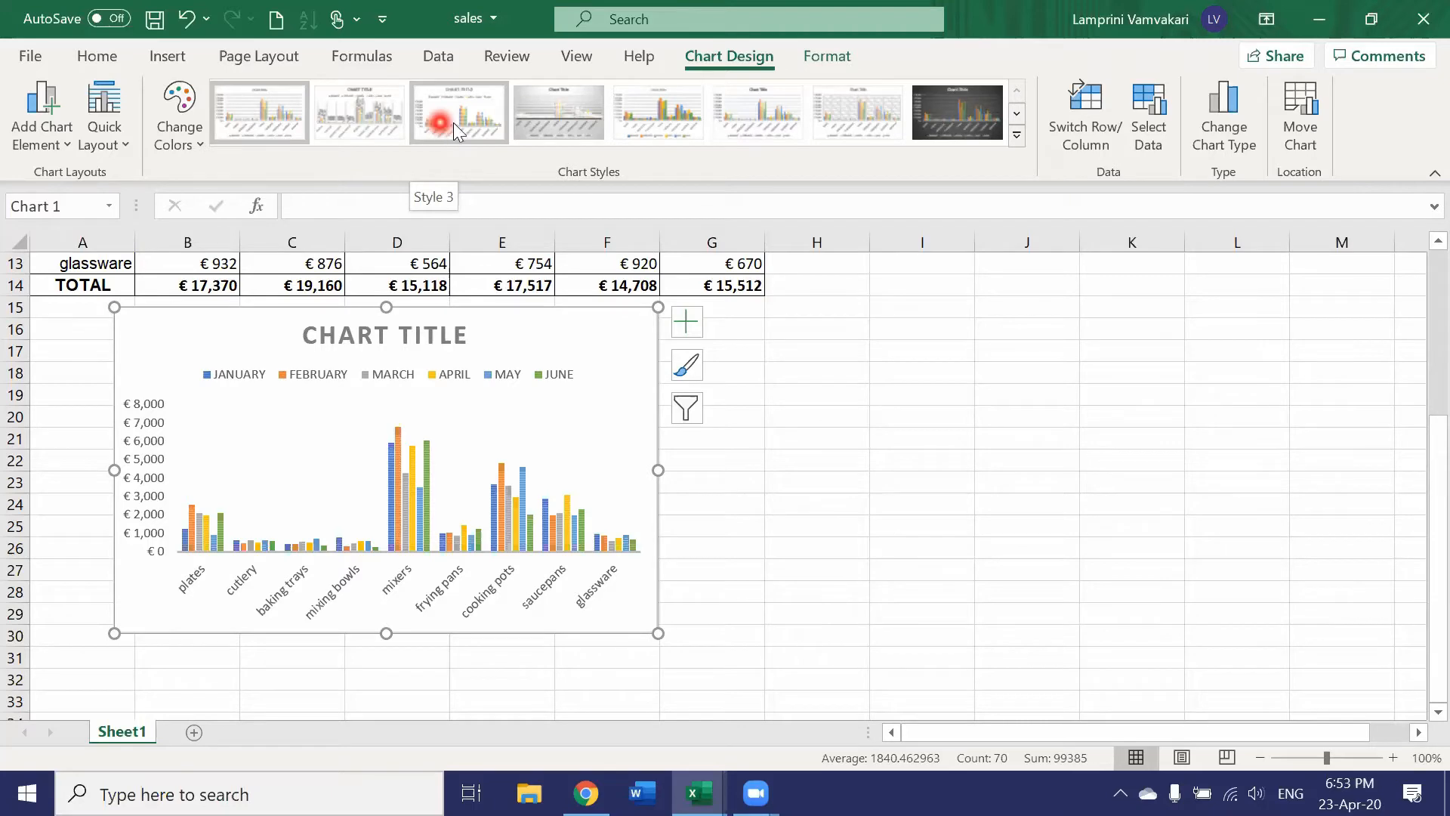
{"action": "left_click", "coordinate": [550, 119]}
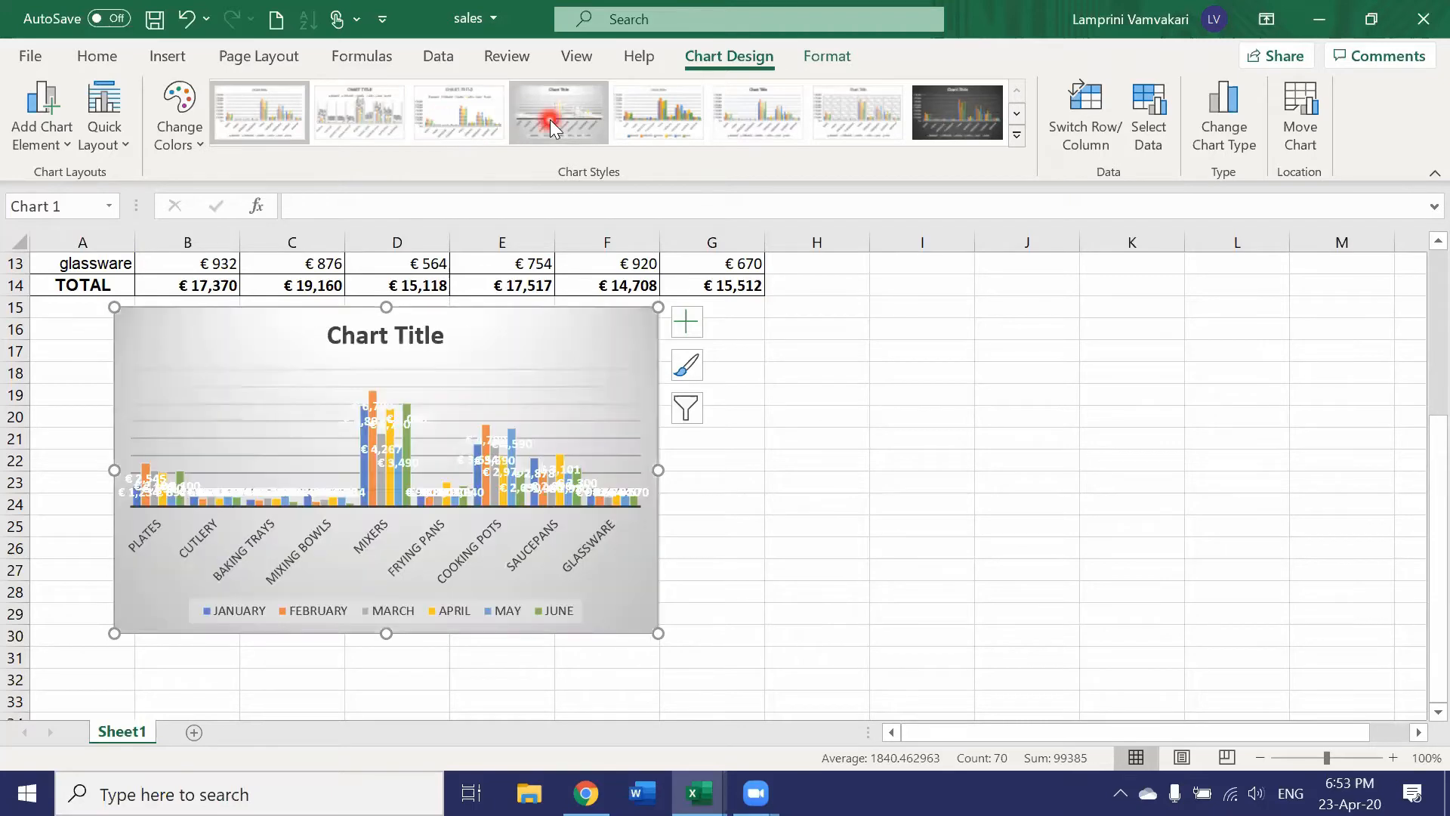
{"action": "left_click", "coordinate": [641, 115]}
{"action": "left_click", "coordinate": [752, 128]}
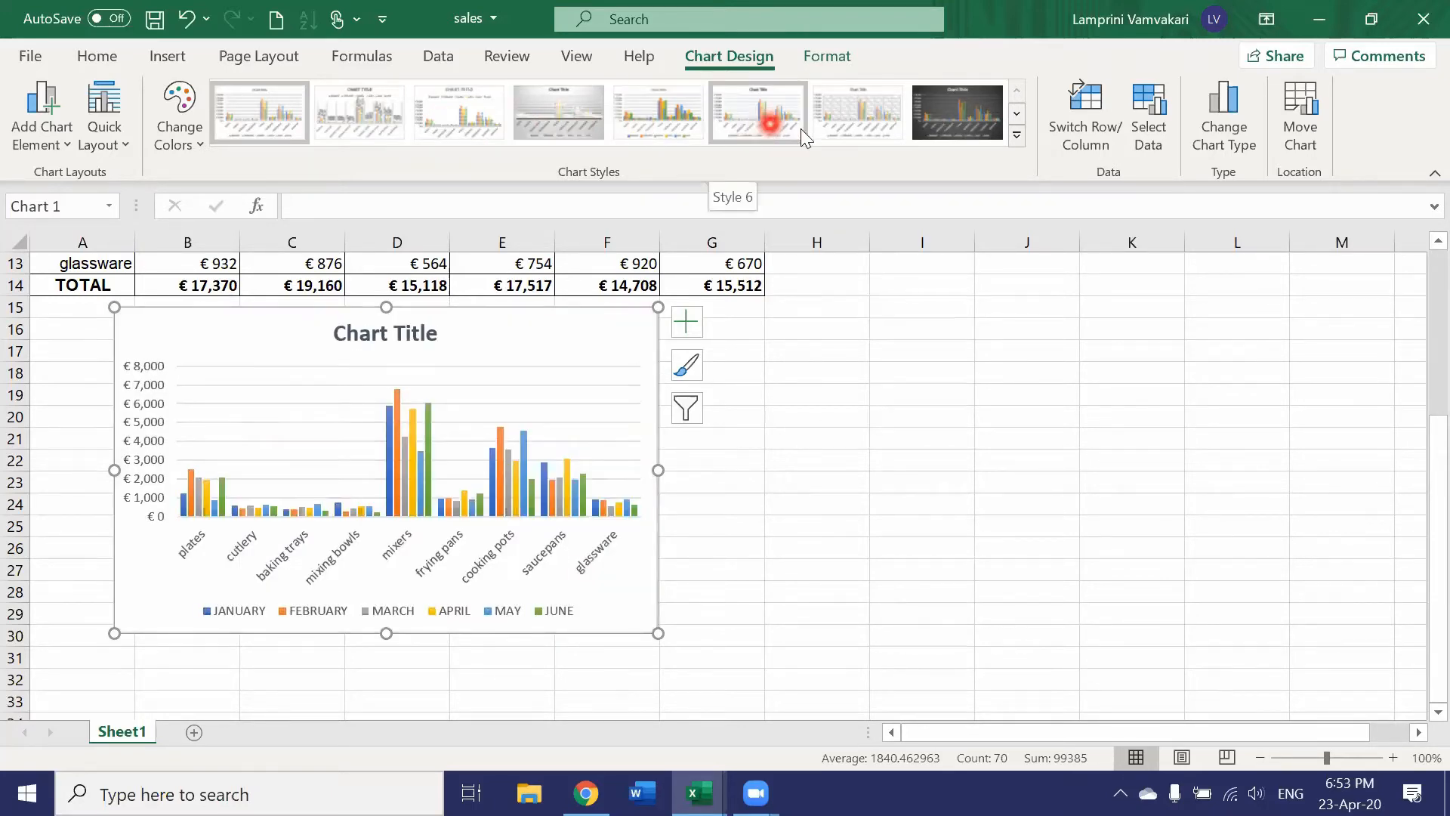
{"action": "left_click", "coordinate": [864, 124]}
{"action": "left_click", "coordinate": [945, 113]}
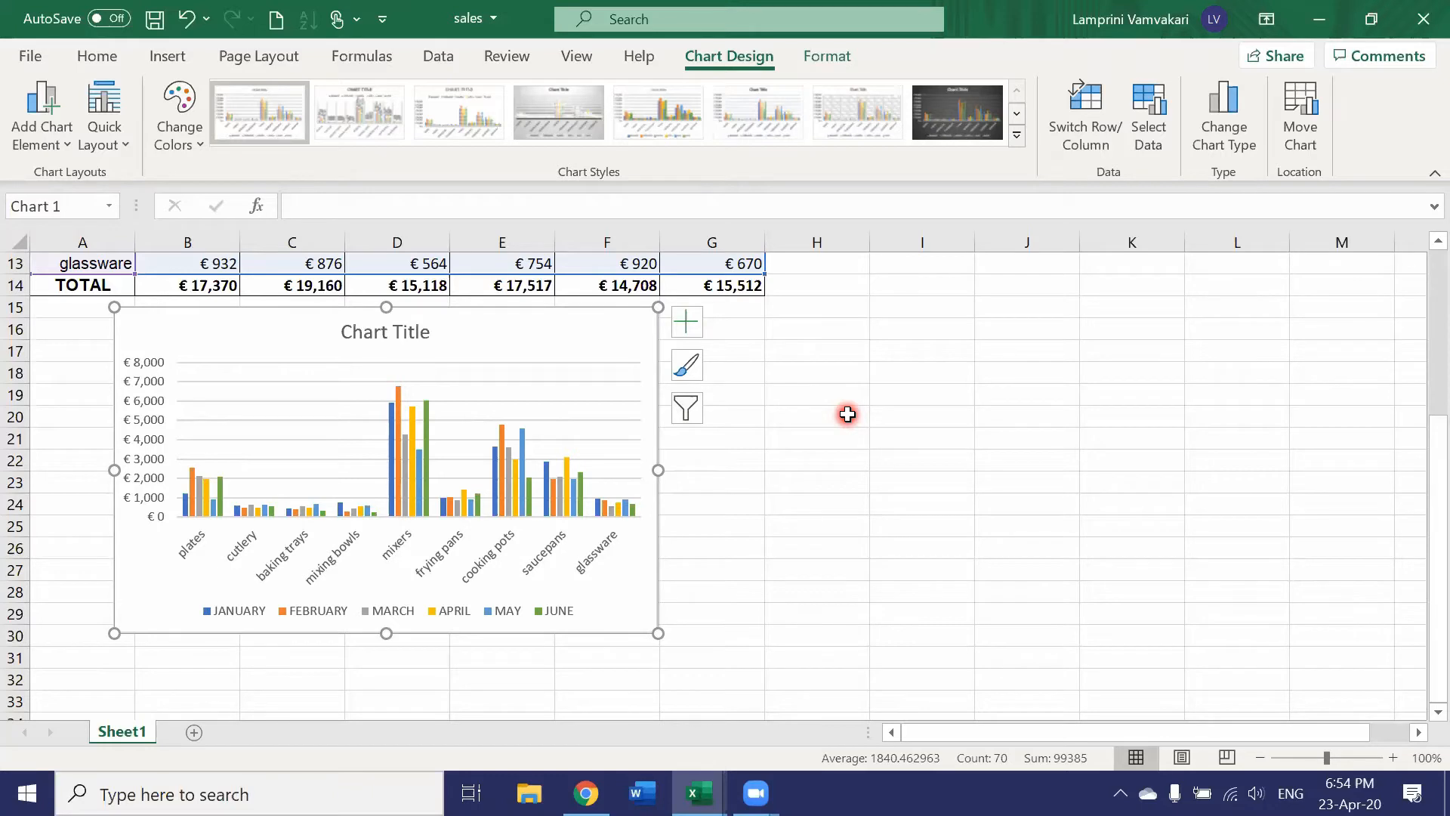
- Switch the chart's rows and columns so months form the horizontal axis, and inspect the February columns for mixers and cooking pots
{"action": "left_click", "coordinate": [1075, 105]}
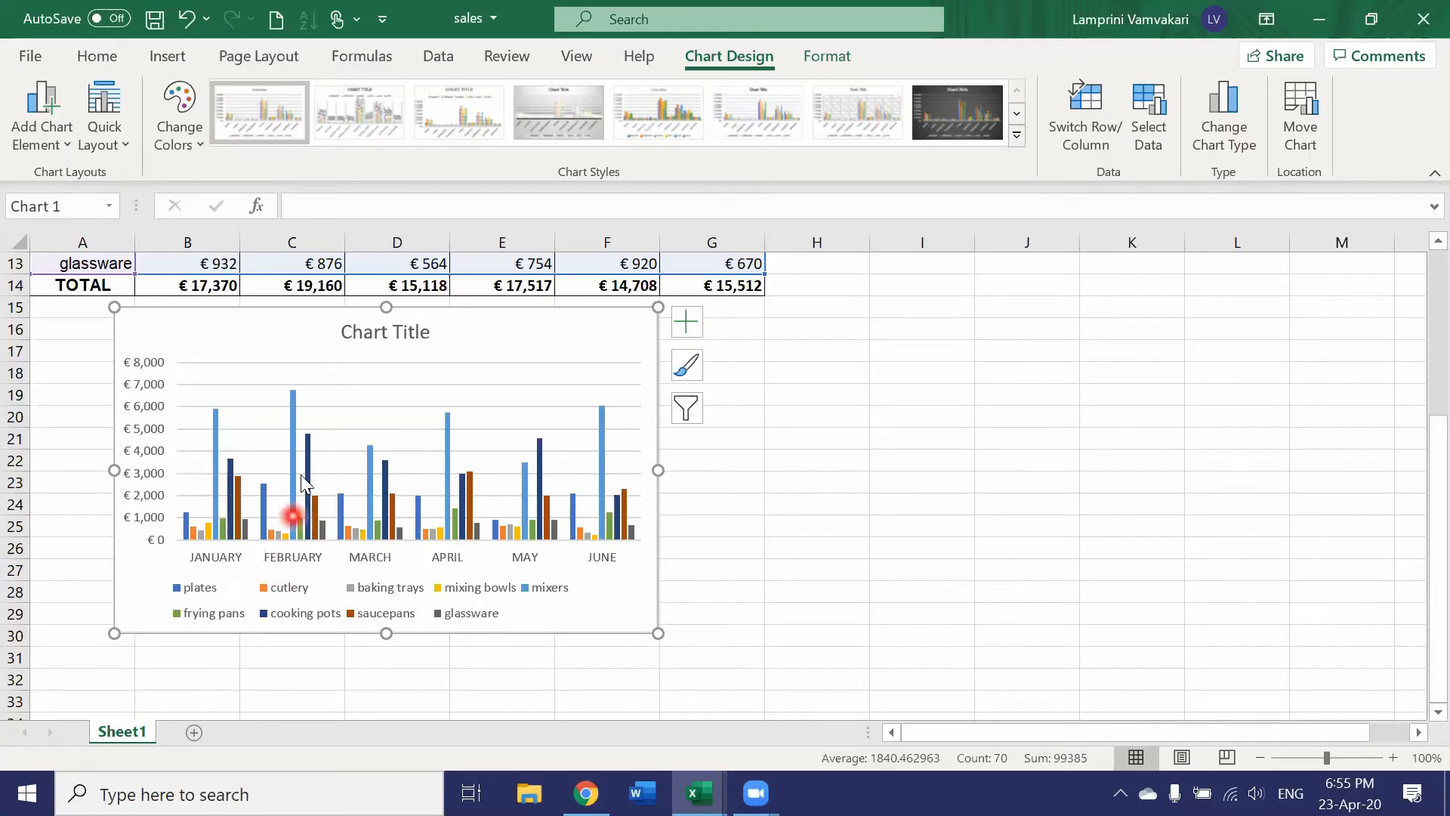
{"action": "mouse_move", "coordinate": [291, 409]}
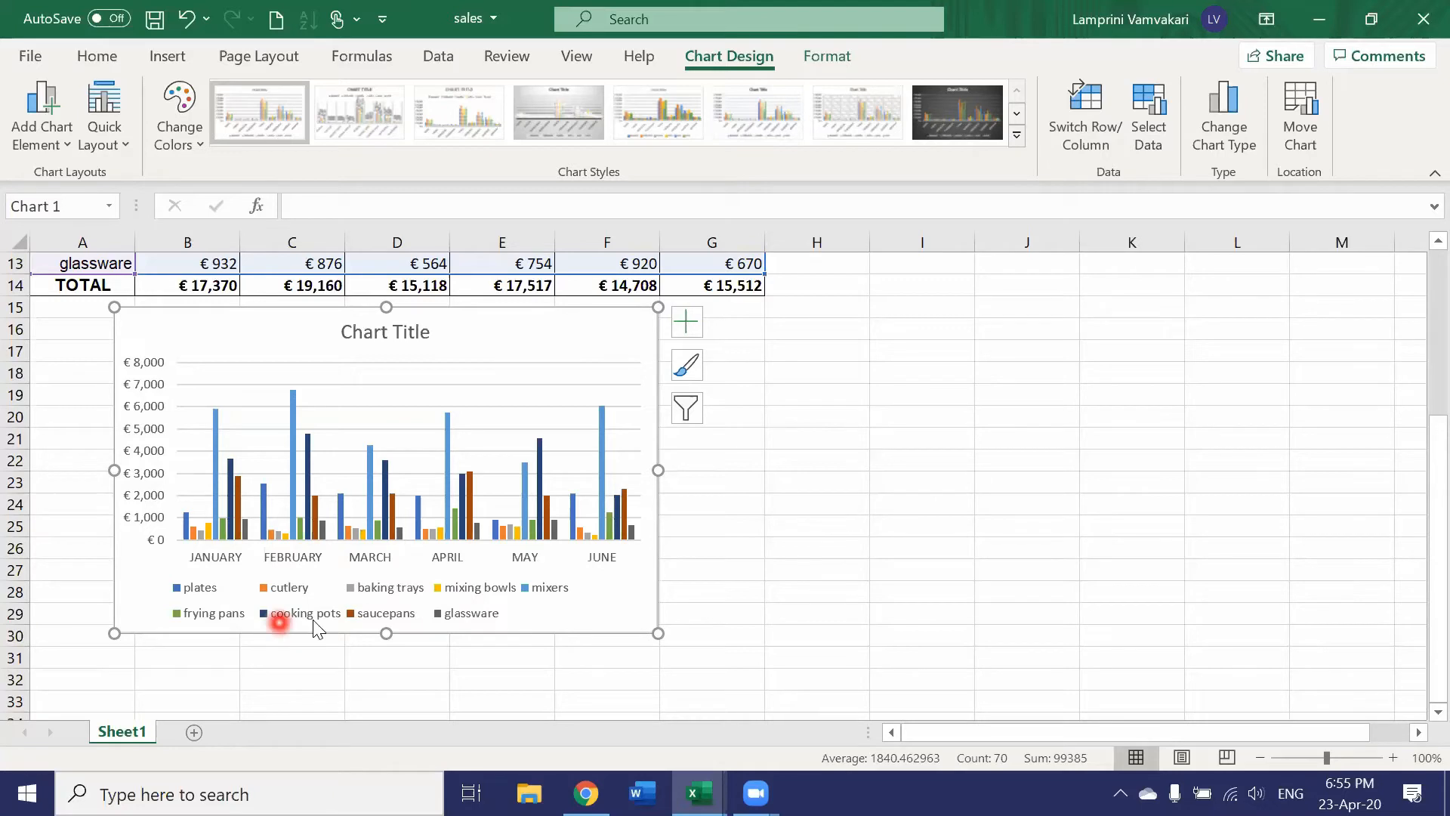
{"action": "mouse_move", "coordinate": [308, 435]}
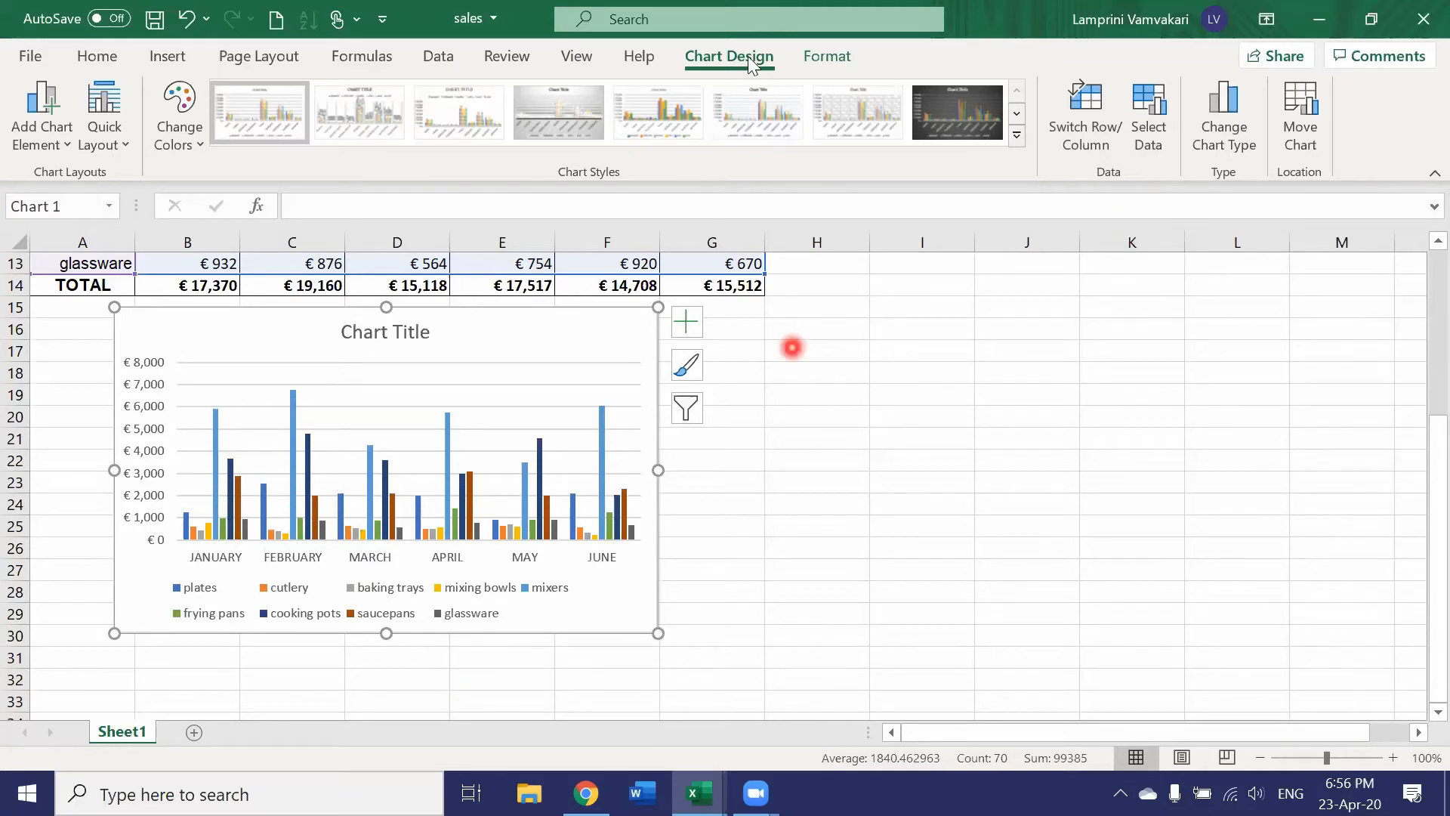
- Try toggling the JANUARY category and the cutlery series off and on in the chart's data source, and cancel the dialog
{"action": "left_click", "coordinate": [1150, 121]}
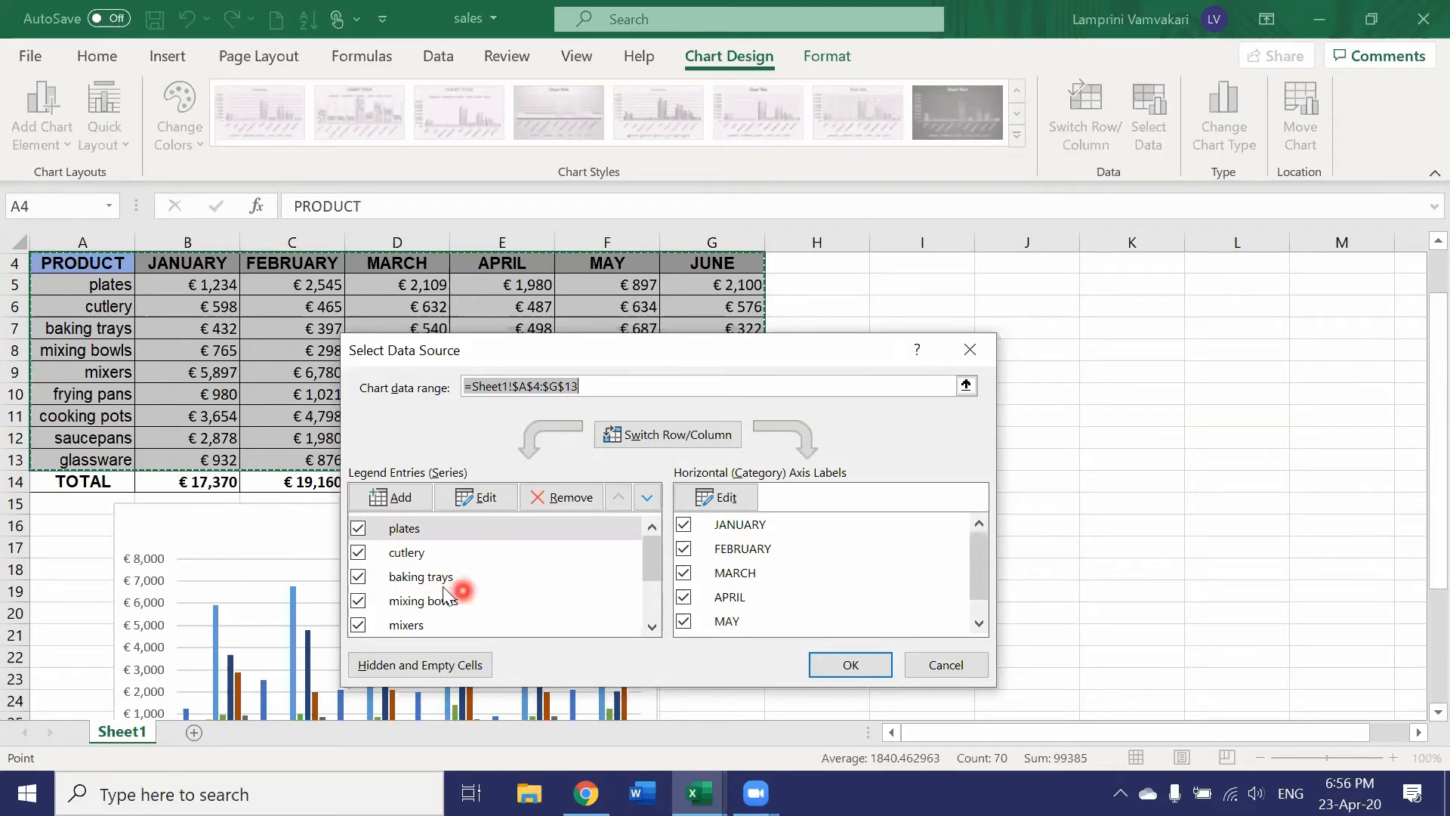
{"action": "left_click", "coordinate": [684, 524]}
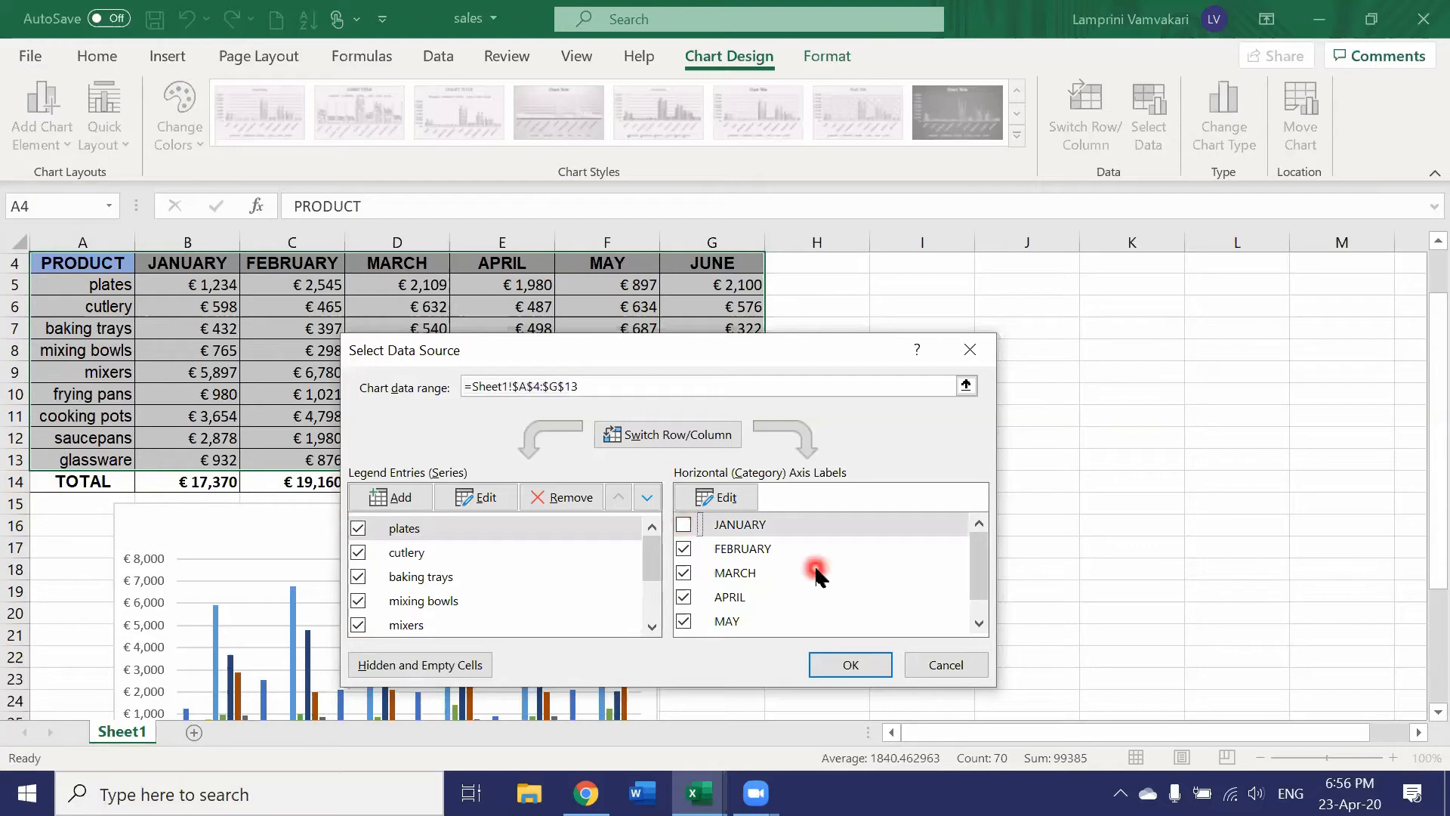
{"action": "left_click", "coordinate": [684, 524]}
{"action": "left_click", "coordinate": [357, 552]}
{"action": "left_click", "coordinate": [357, 552]}
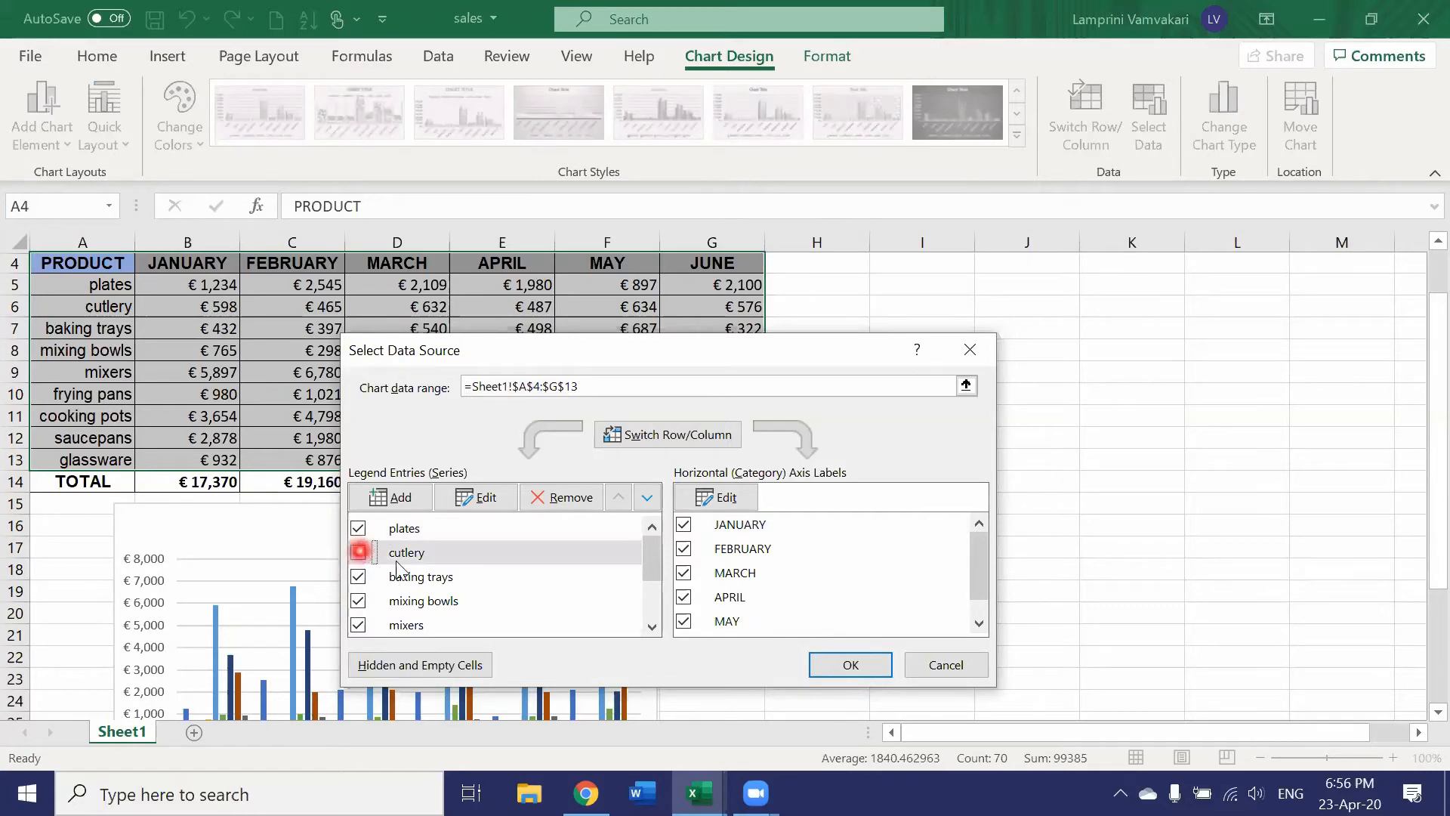
{"action": "left_click", "coordinate": [944, 665]}
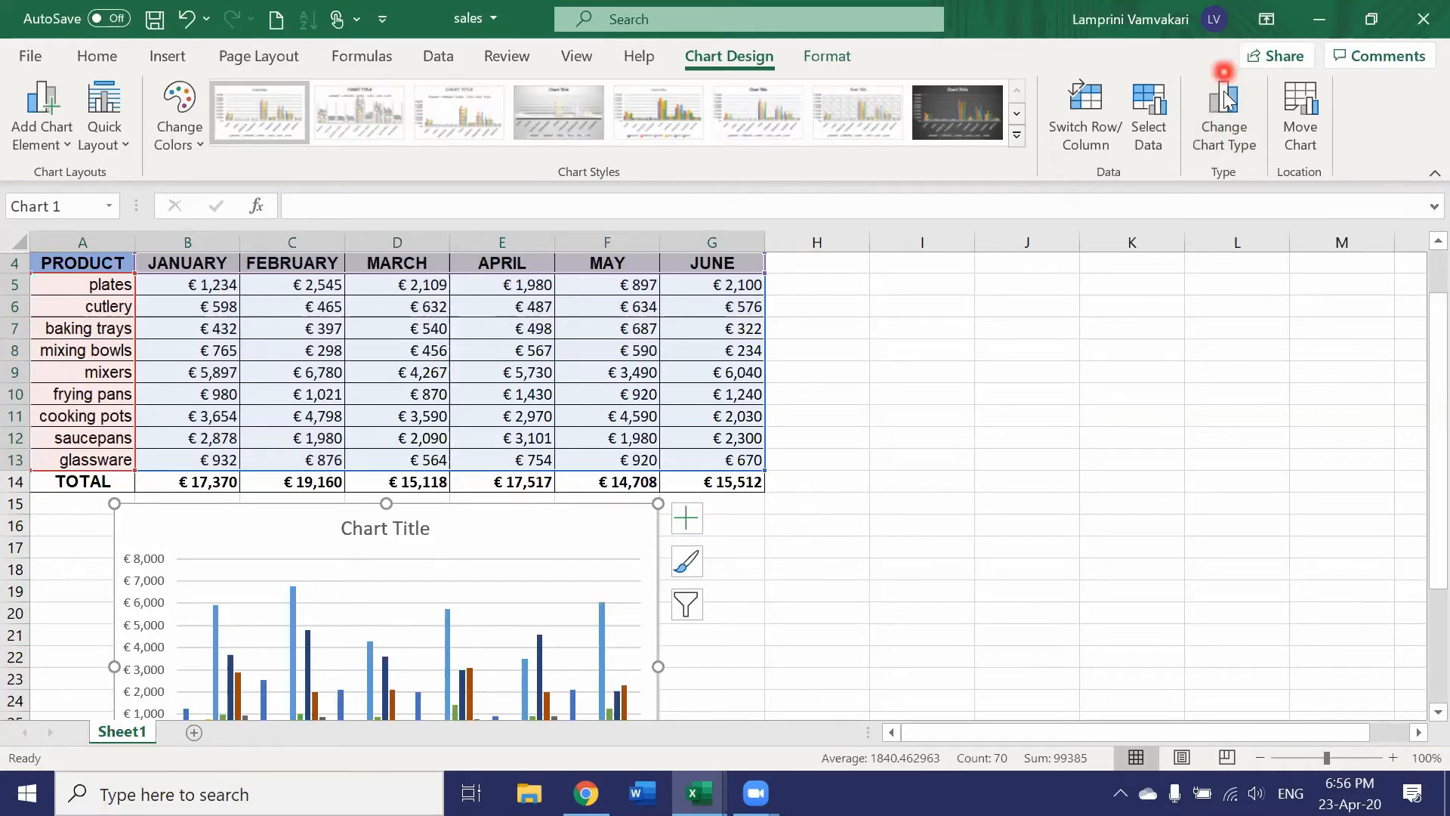
- Preview the Column and Line chart types for the chart, including the Line variants with months and with products on the axis
{"action": "left_click", "coordinate": [1223, 122]}
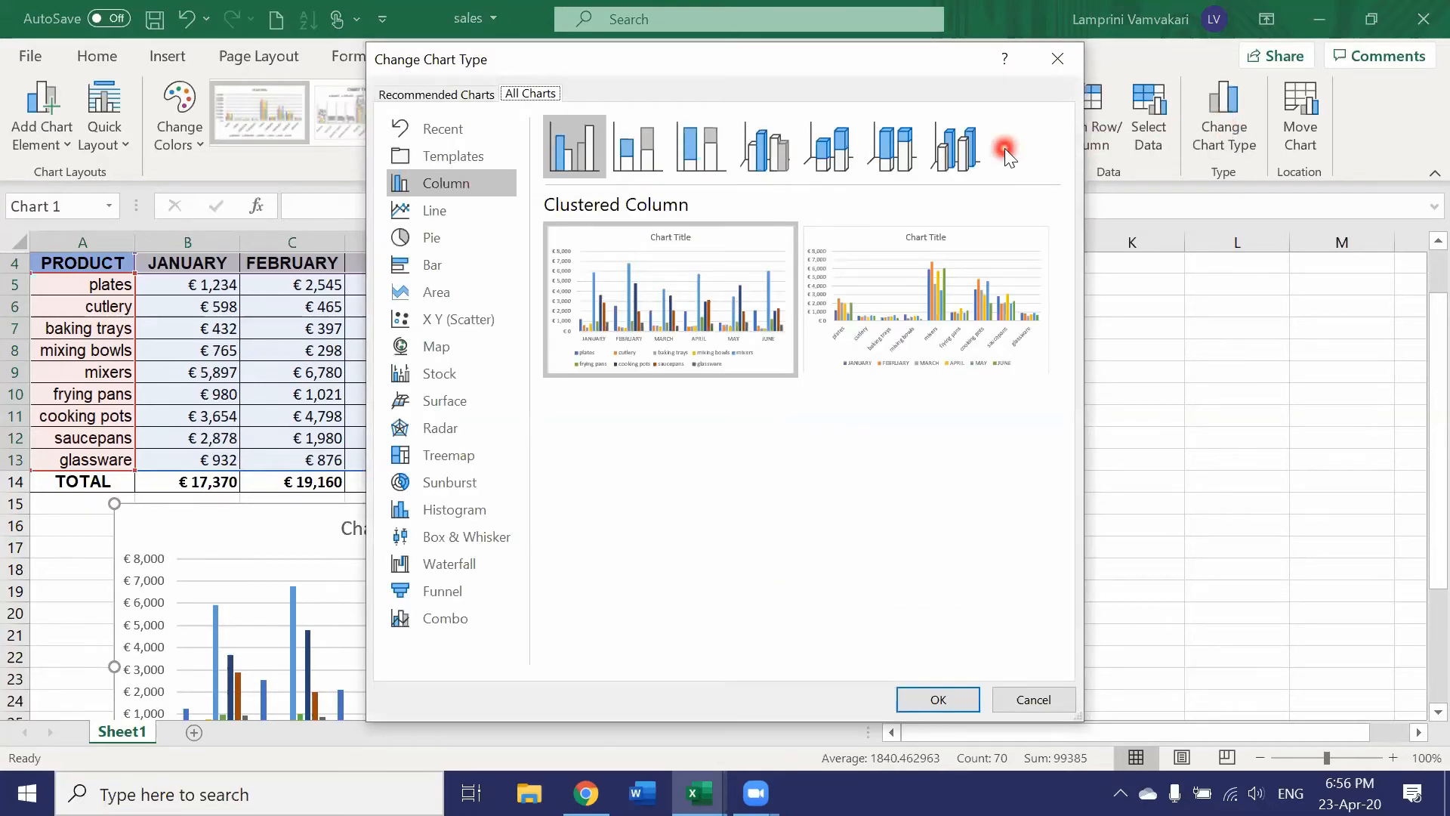
{"action": "left_click", "coordinate": [767, 55]}
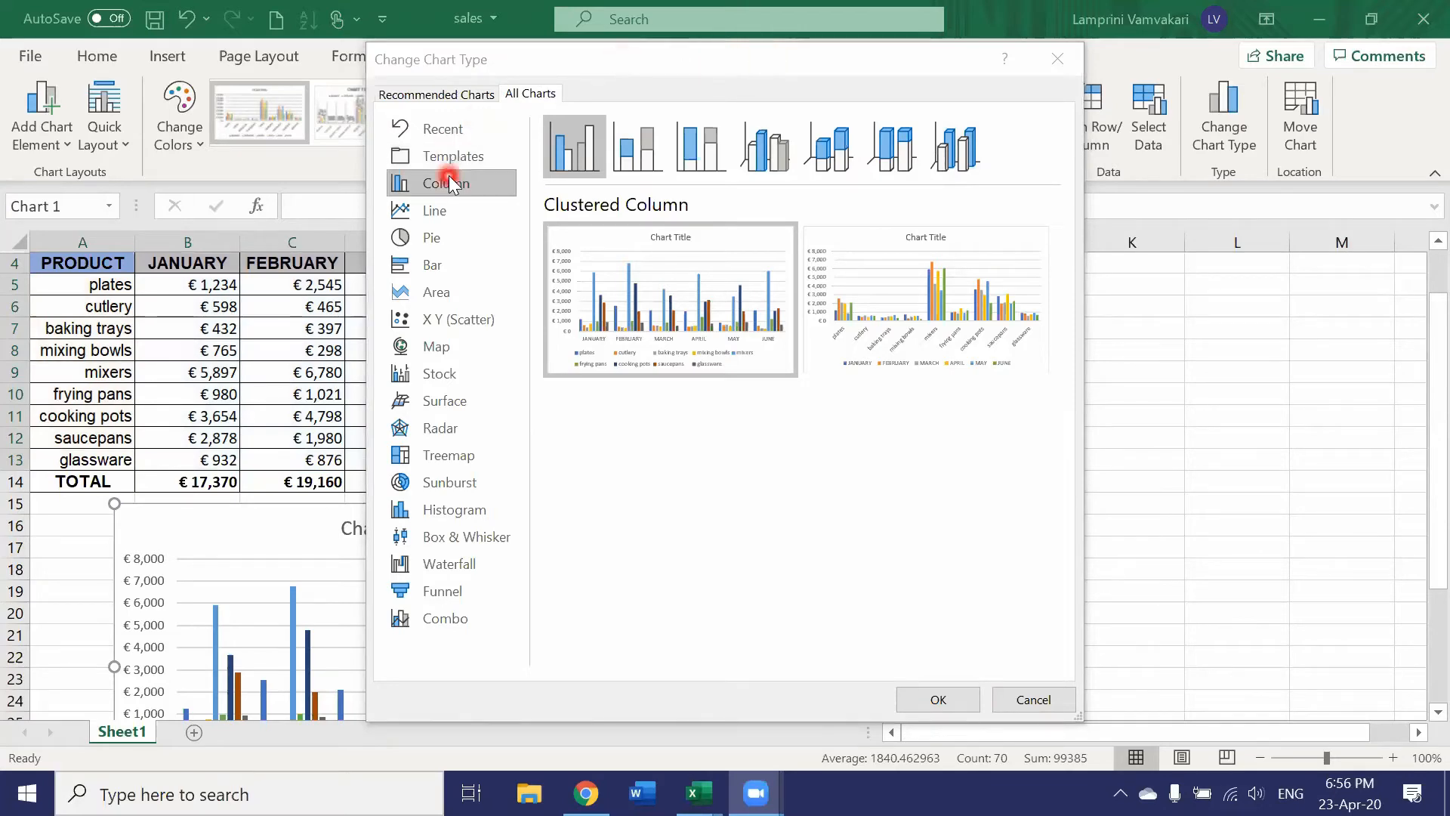
{"action": "mouse_move", "coordinate": [646, 337]}
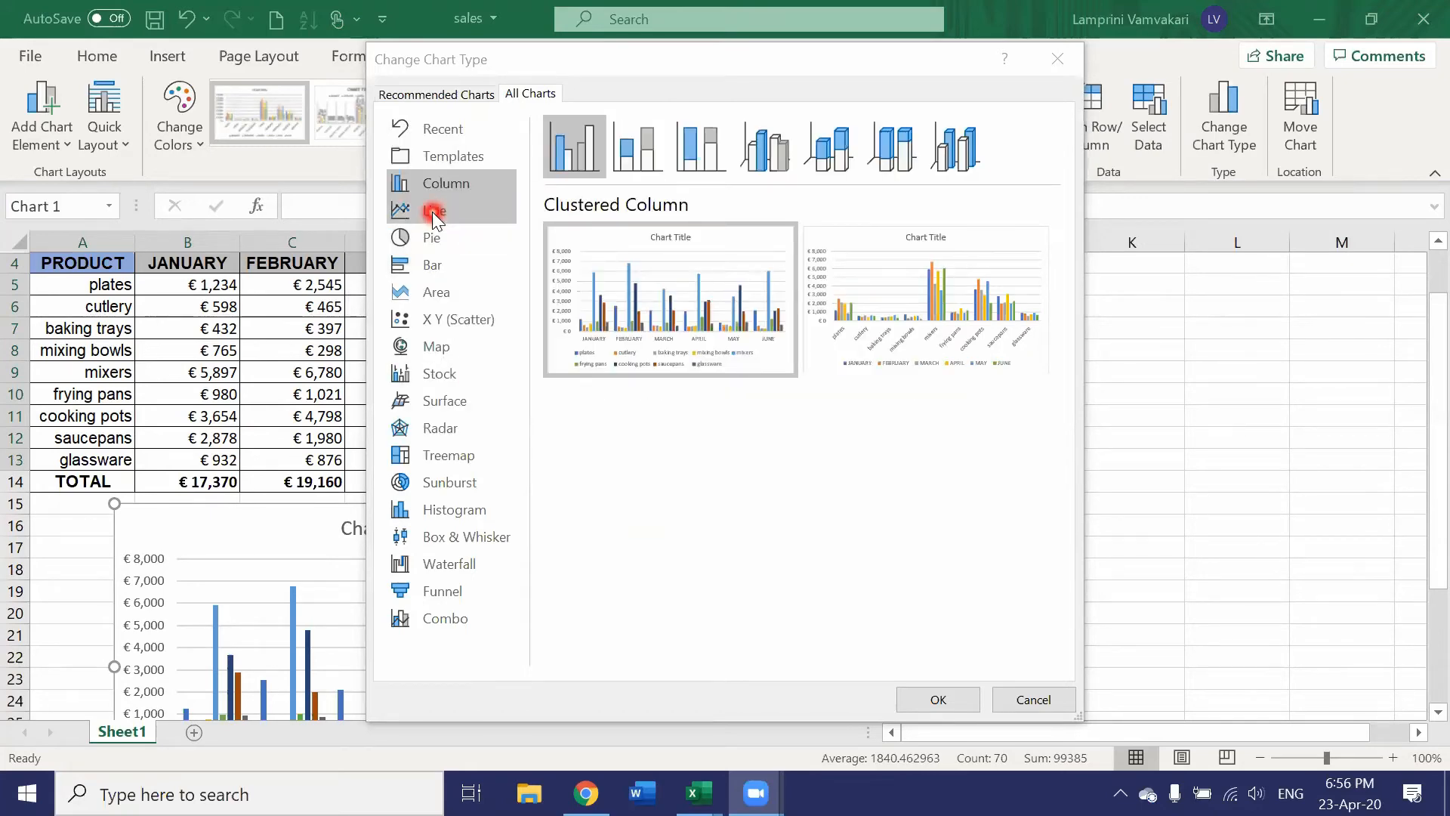
{"action": "left_click", "coordinate": [433, 215]}
{"action": "mouse_move", "coordinate": [604, 268]}
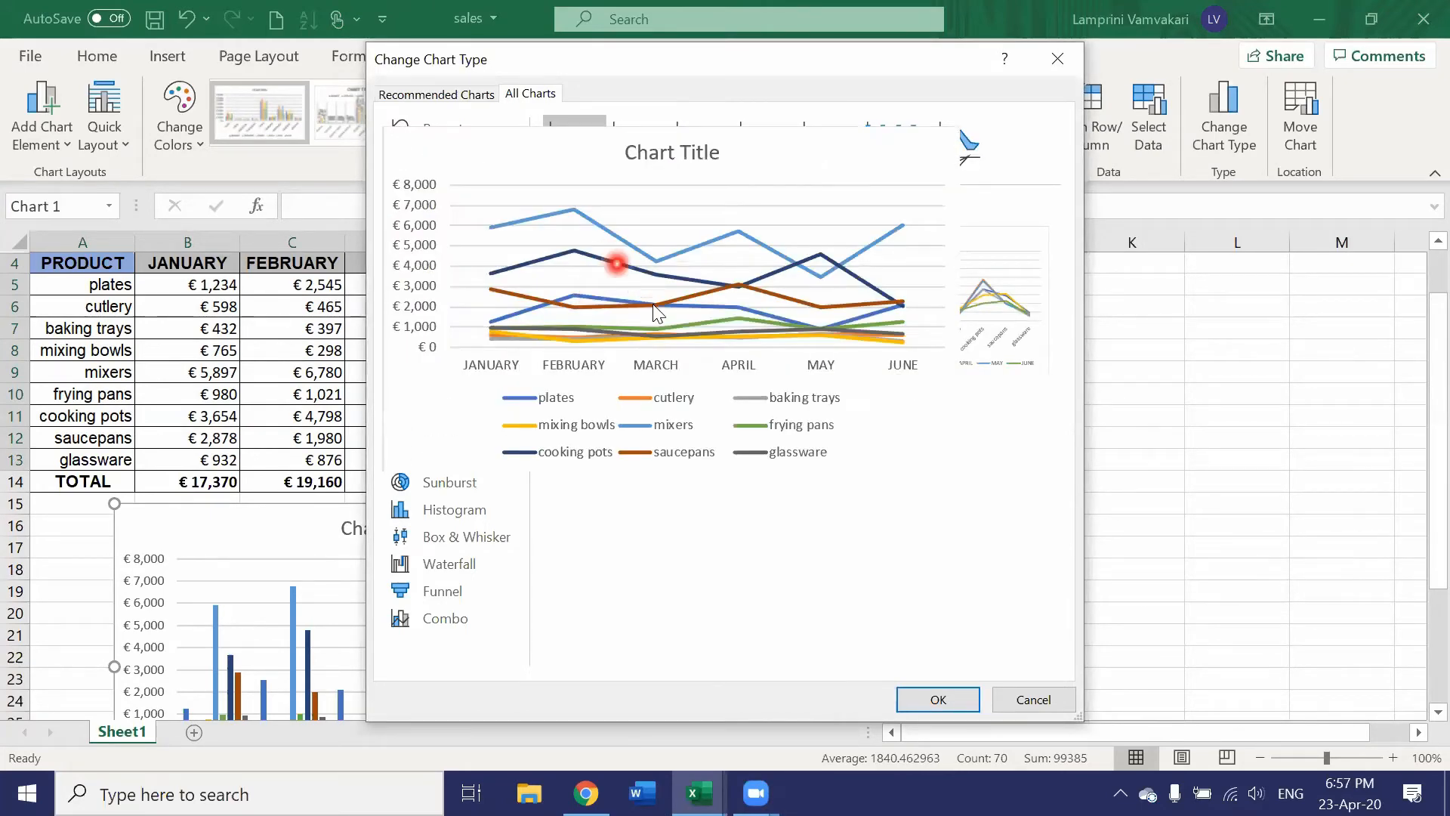
{"action": "mouse_move", "coordinate": [683, 312]}
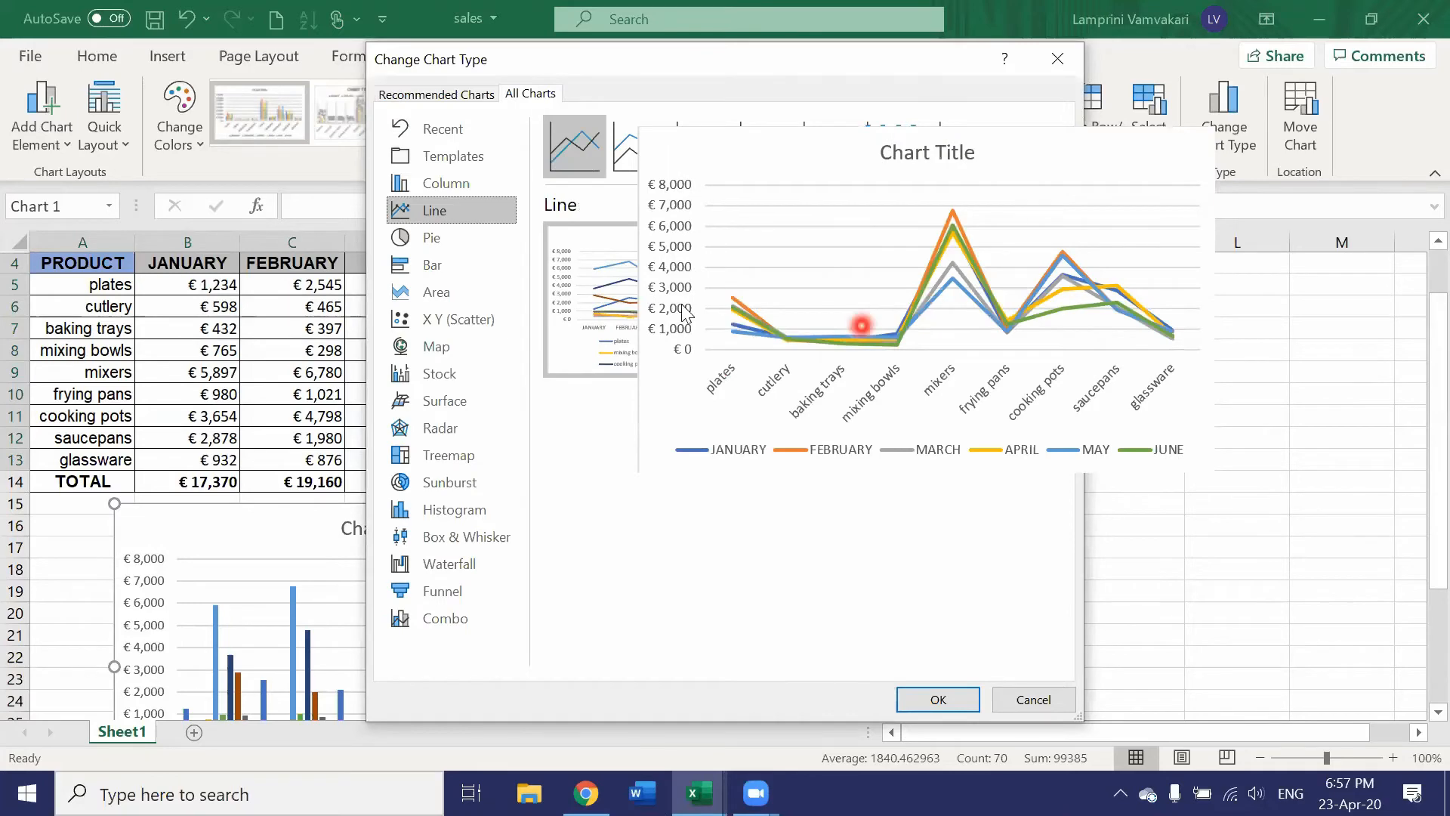
- Preview the Pie, Bar and Area chart types, return to Column, and cancel the chart type change
{"action": "left_click", "coordinate": [444, 236]}
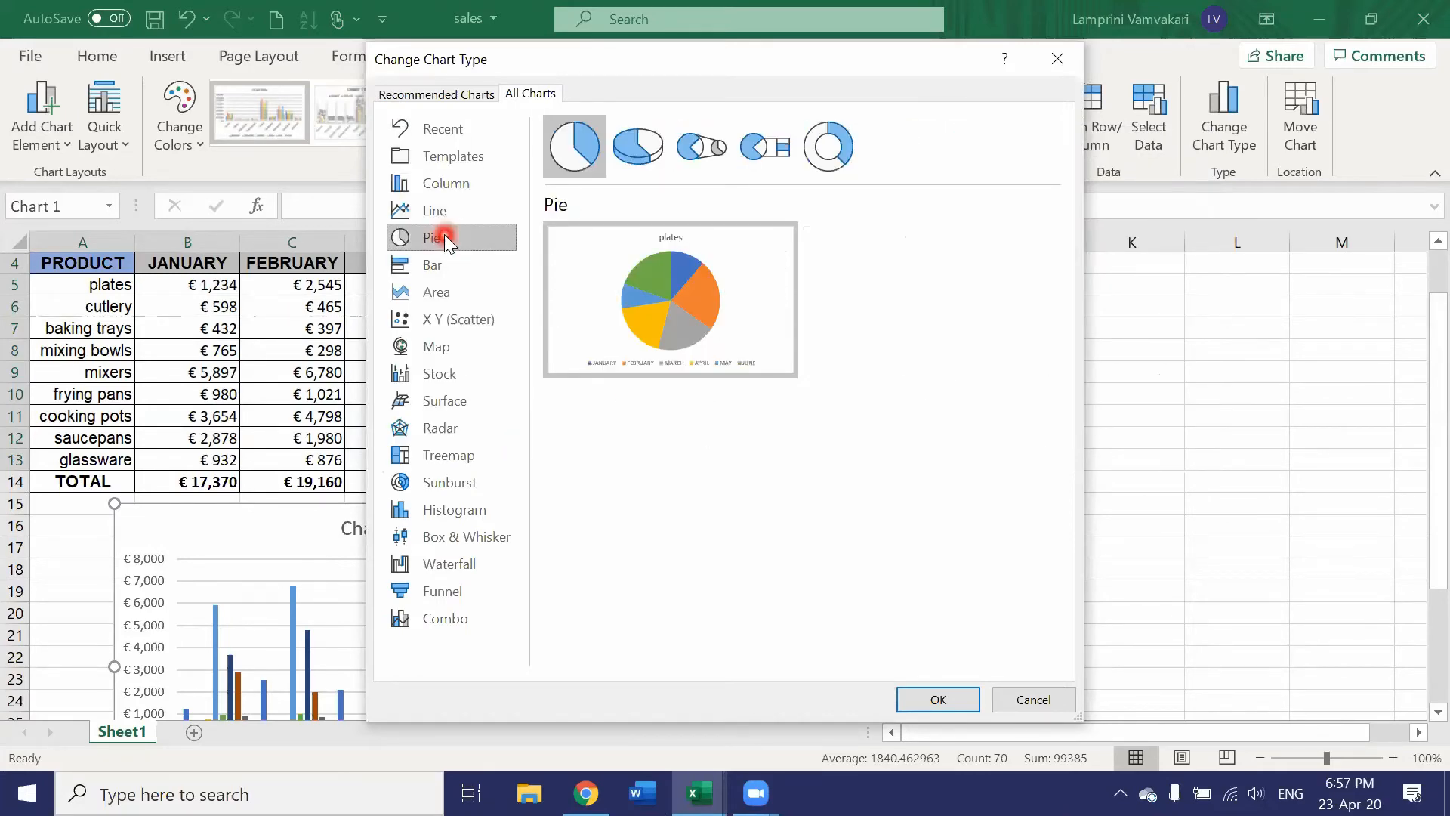
{"action": "mouse_move", "coordinate": [657, 285]}
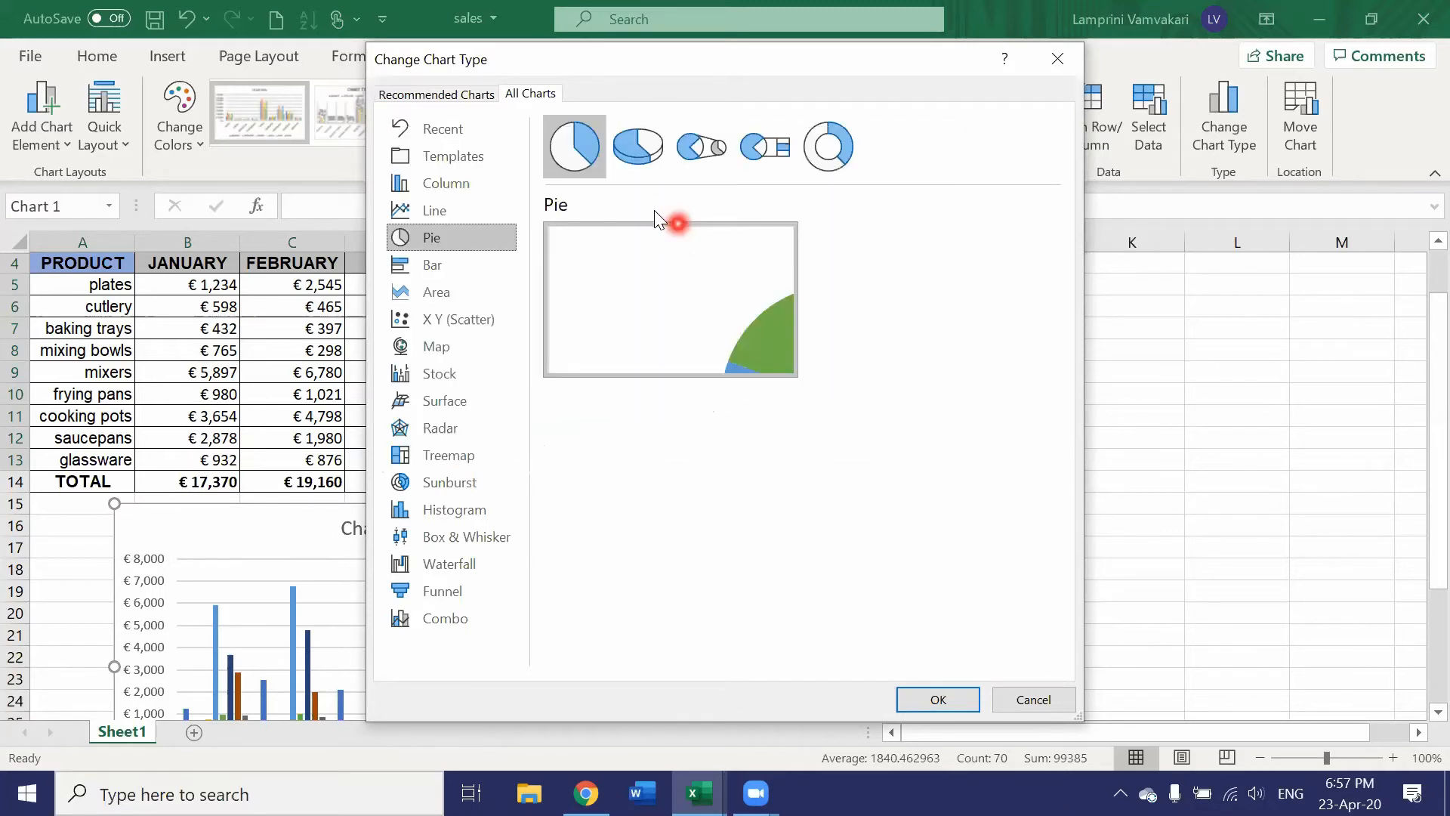
{"action": "left_click", "coordinate": [412, 260]}
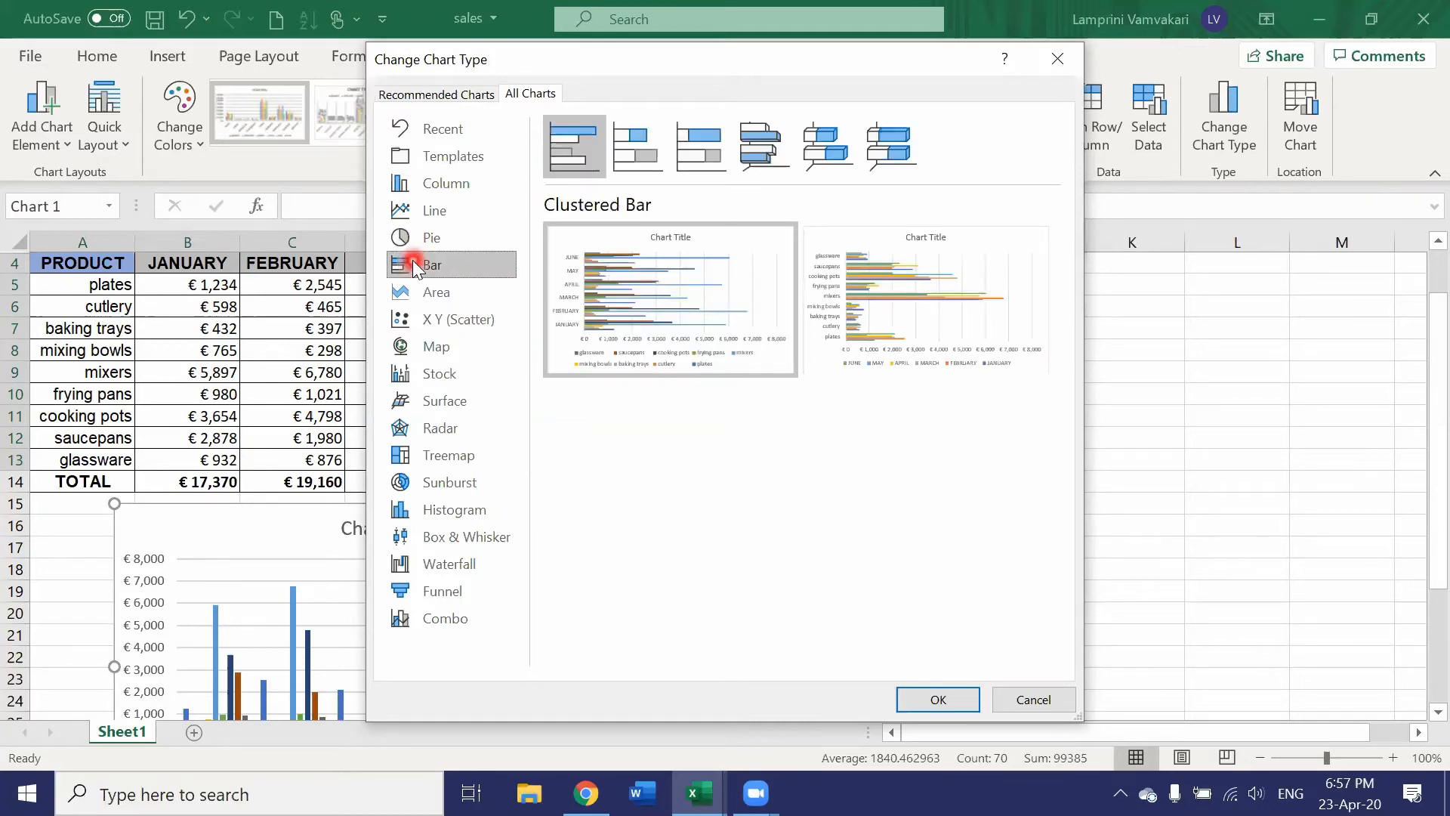
{"action": "left_click", "coordinate": [463, 301]}
{"action": "mouse_move", "coordinate": [985, 308]}
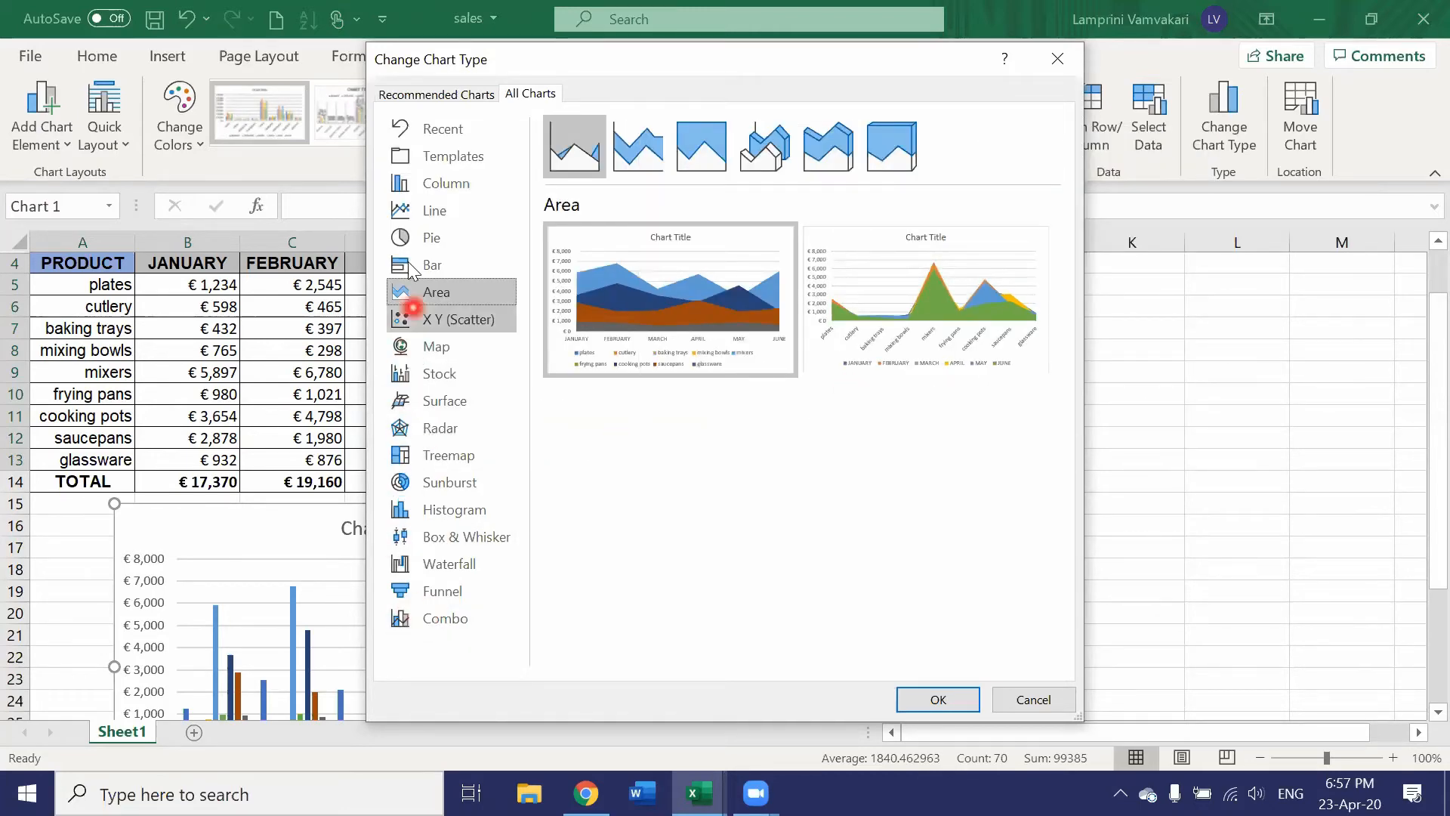
{"action": "left_click", "coordinate": [453, 184]}
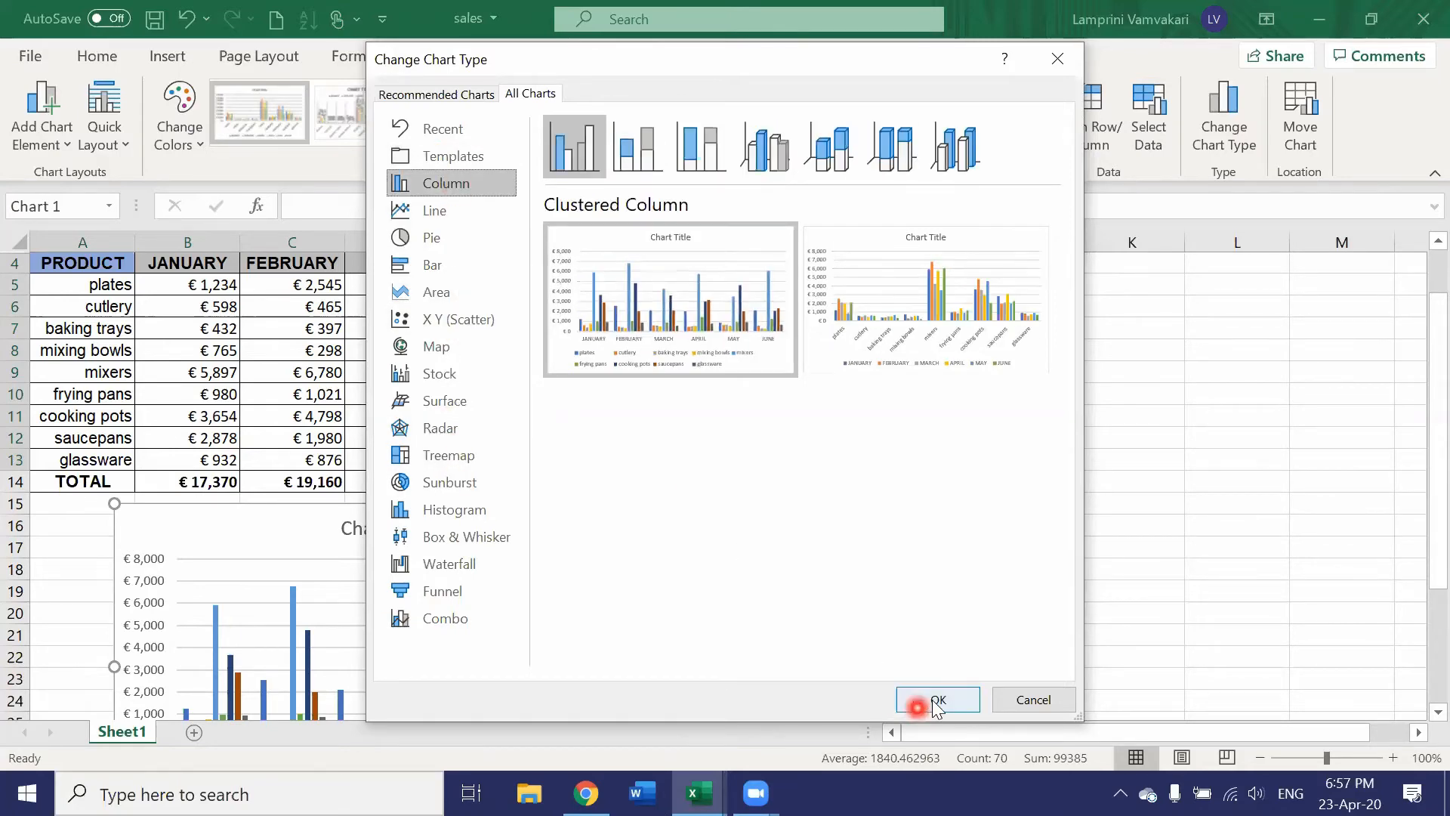
{"action": "left_click", "coordinate": [1033, 699]}
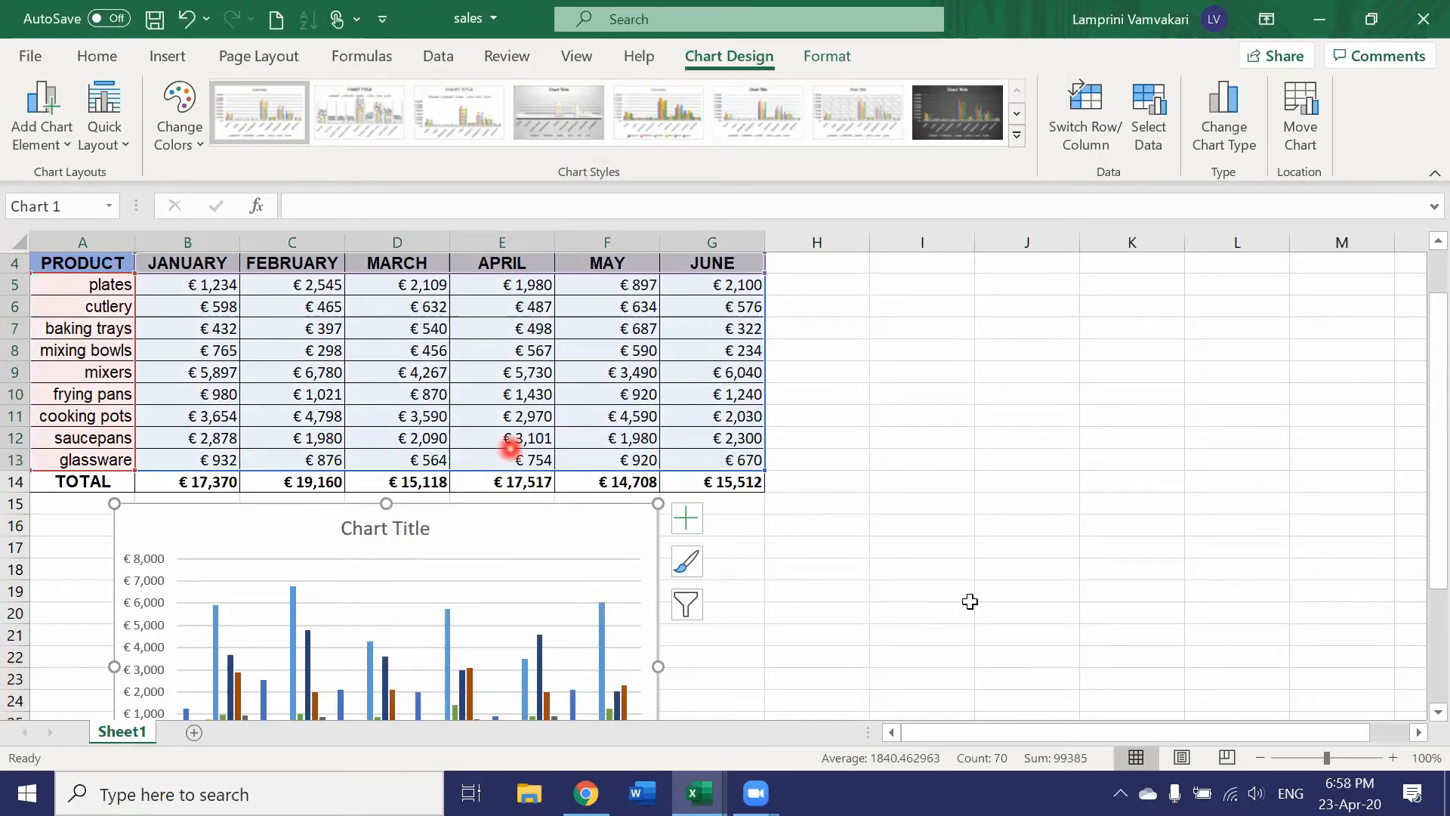
- Replace the placeholder chart title with "Kitchenware sales" and deselect the chart
{"action": "scroll", "coordinate": [1012, 599], "scroll_direction": "down", "scroll_amount": 2}
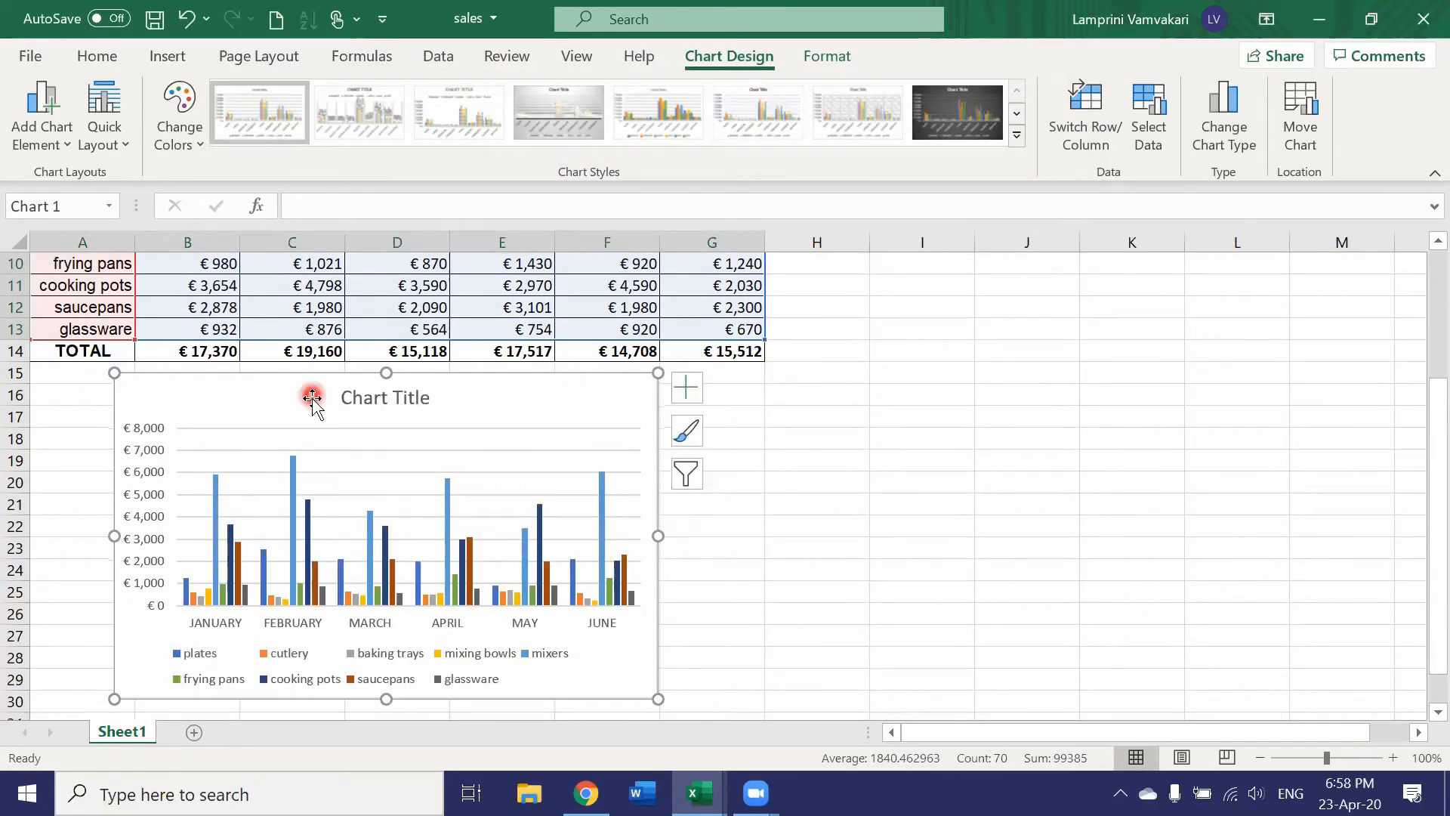
{"action": "left_click", "coordinate": [361, 396]}
{"action": "double_click", "coordinate": [366, 395]}
{"action": "left_click", "coordinate": [406, 399]}
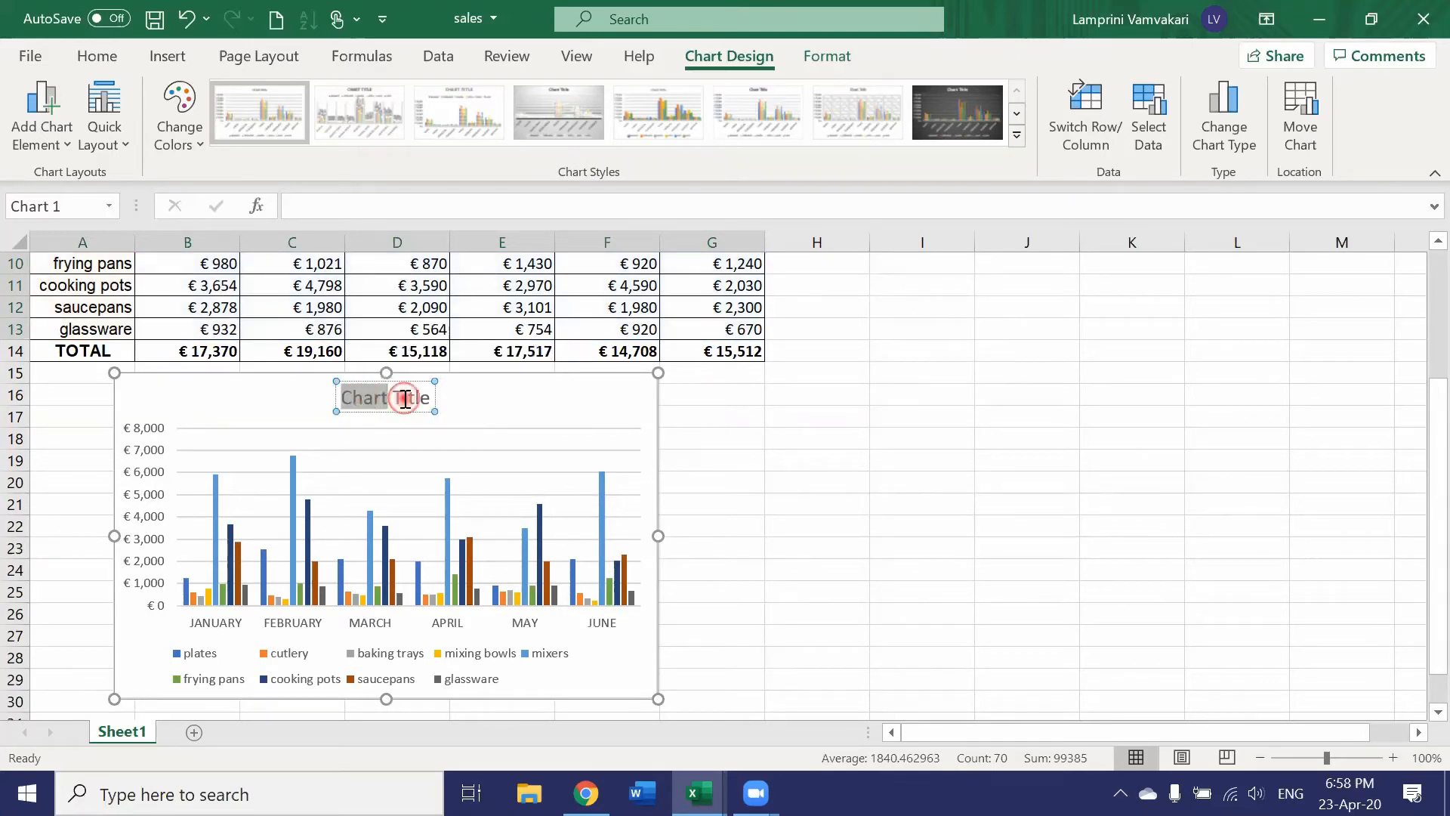
{"action": "triple_click", "coordinate": [405, 399]}
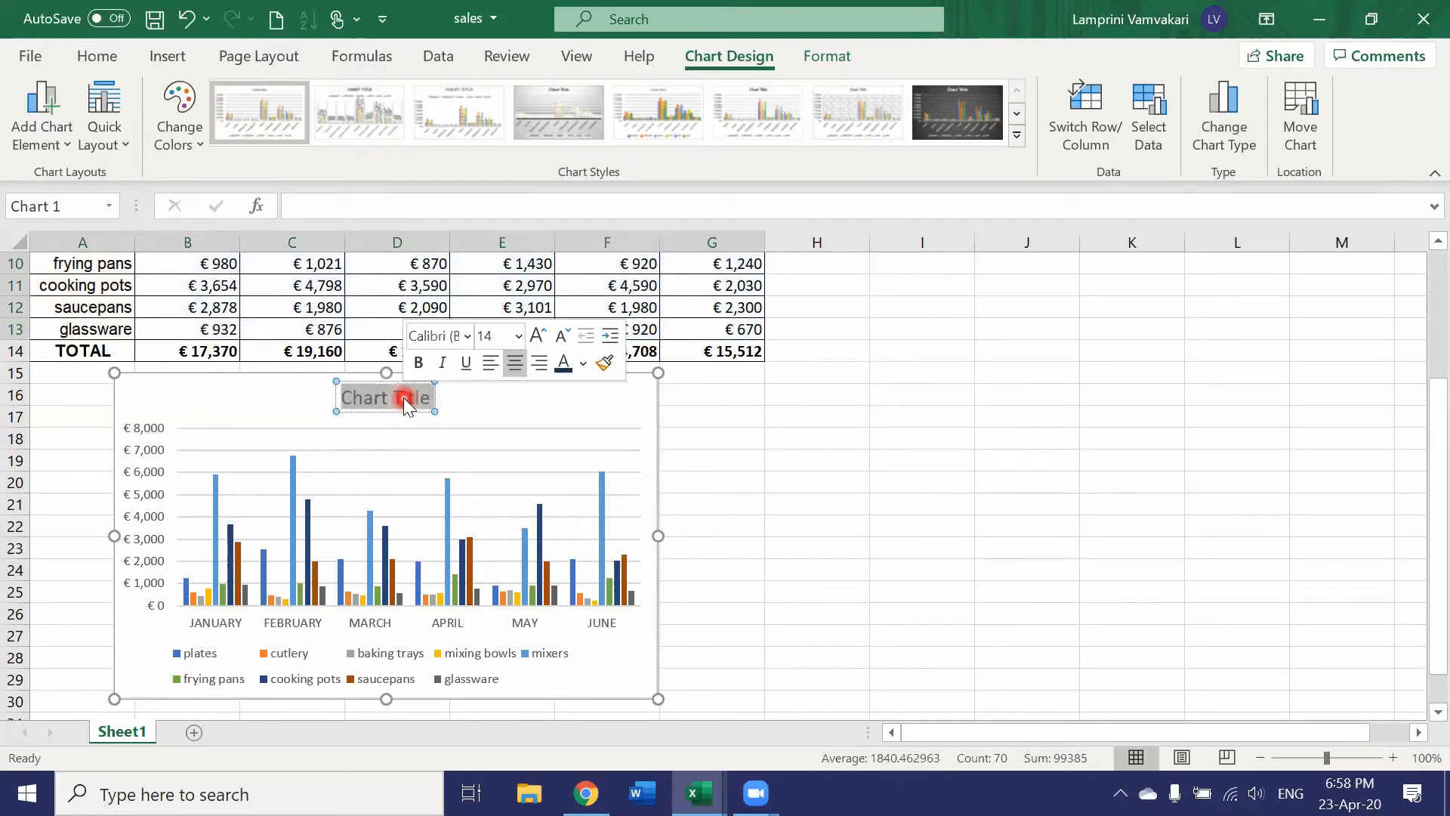
{"action": "type", "text": "Kitc"}
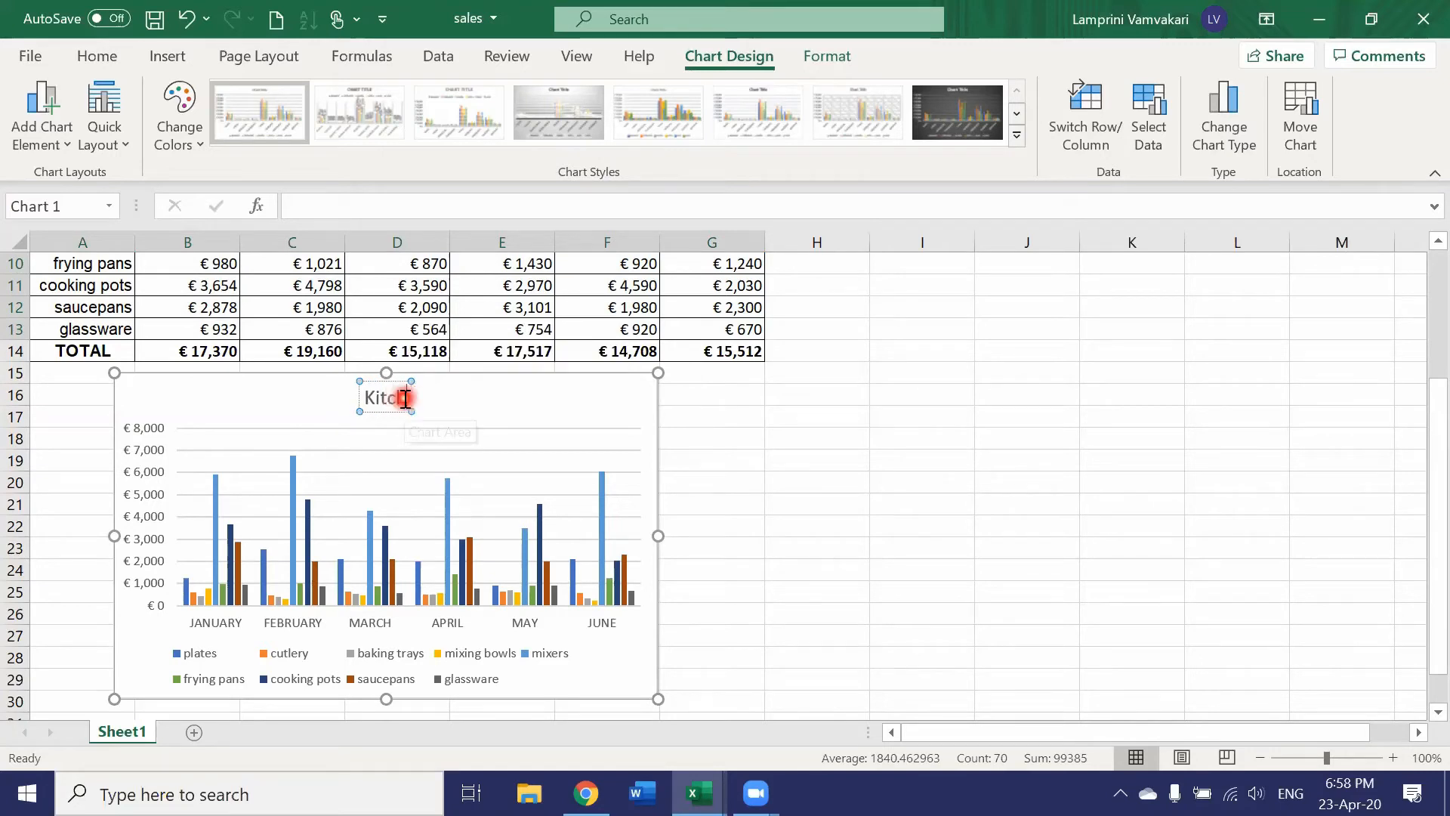
{"action": "type", "text": "henware sales"}
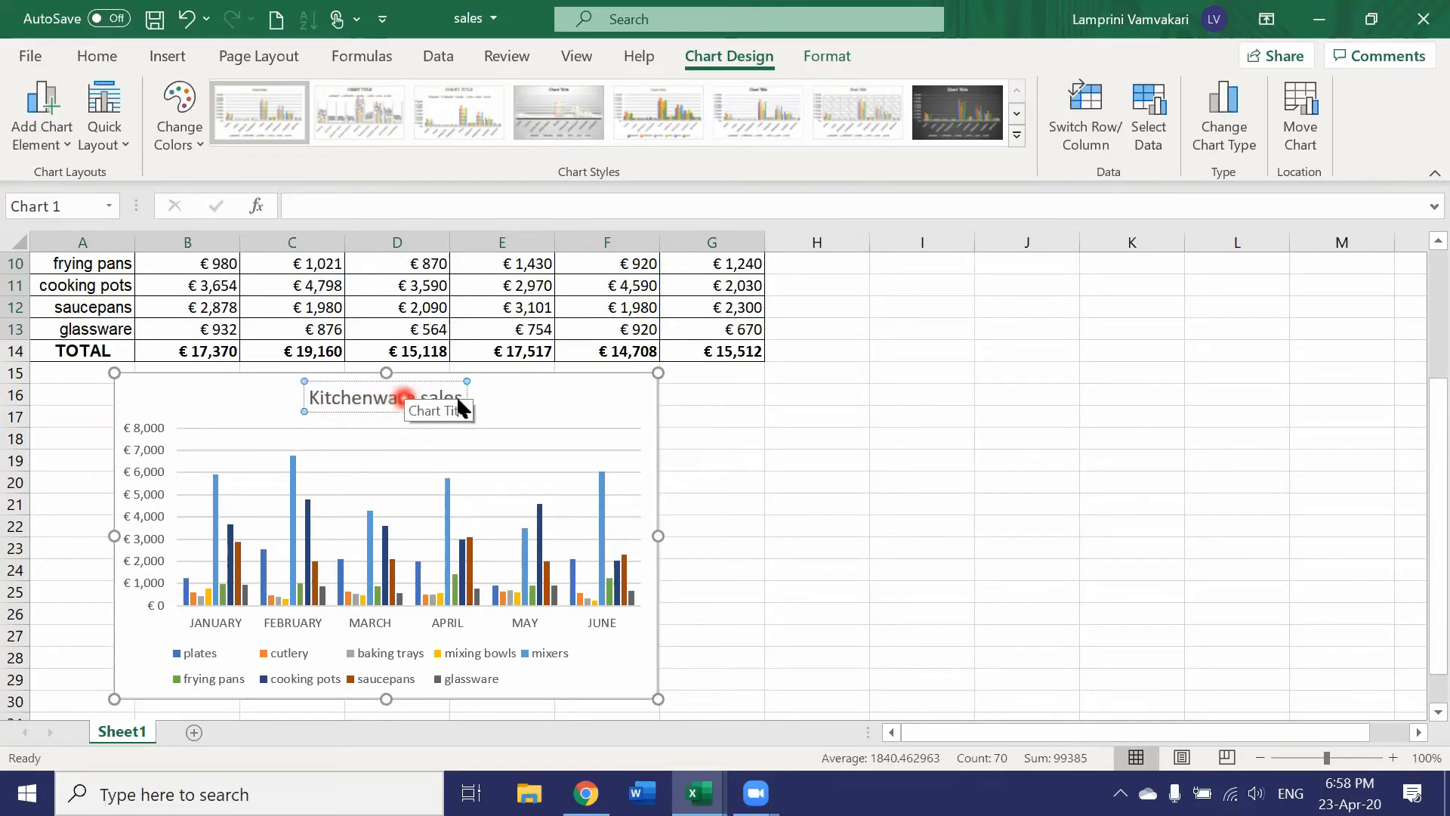
{"action": "left_click", "coordinate": [677, 417]}
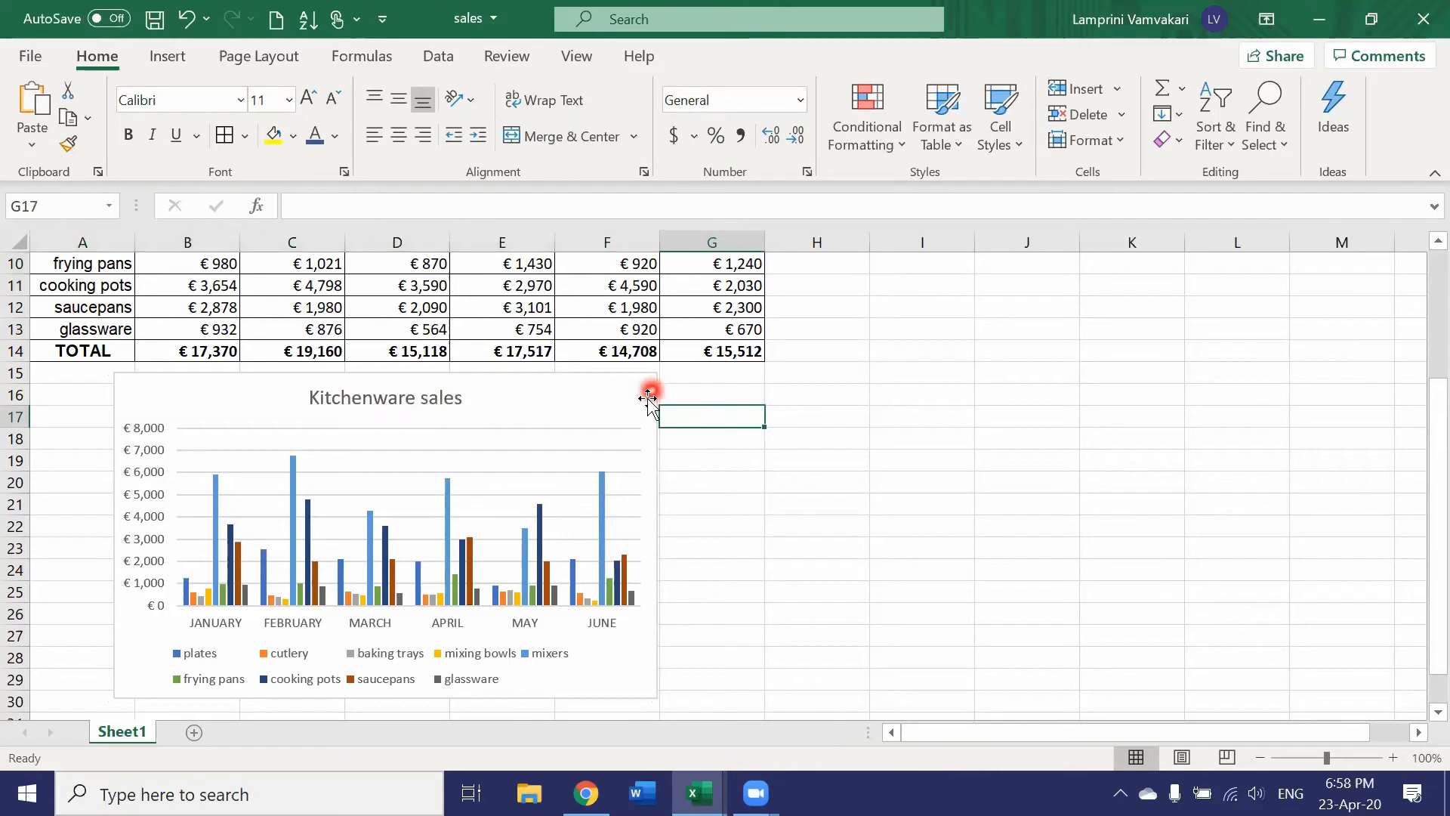
- Add axis titles to the Kitchenware sales chart
{"action": "left_click", "coordinate": [649, 455]}
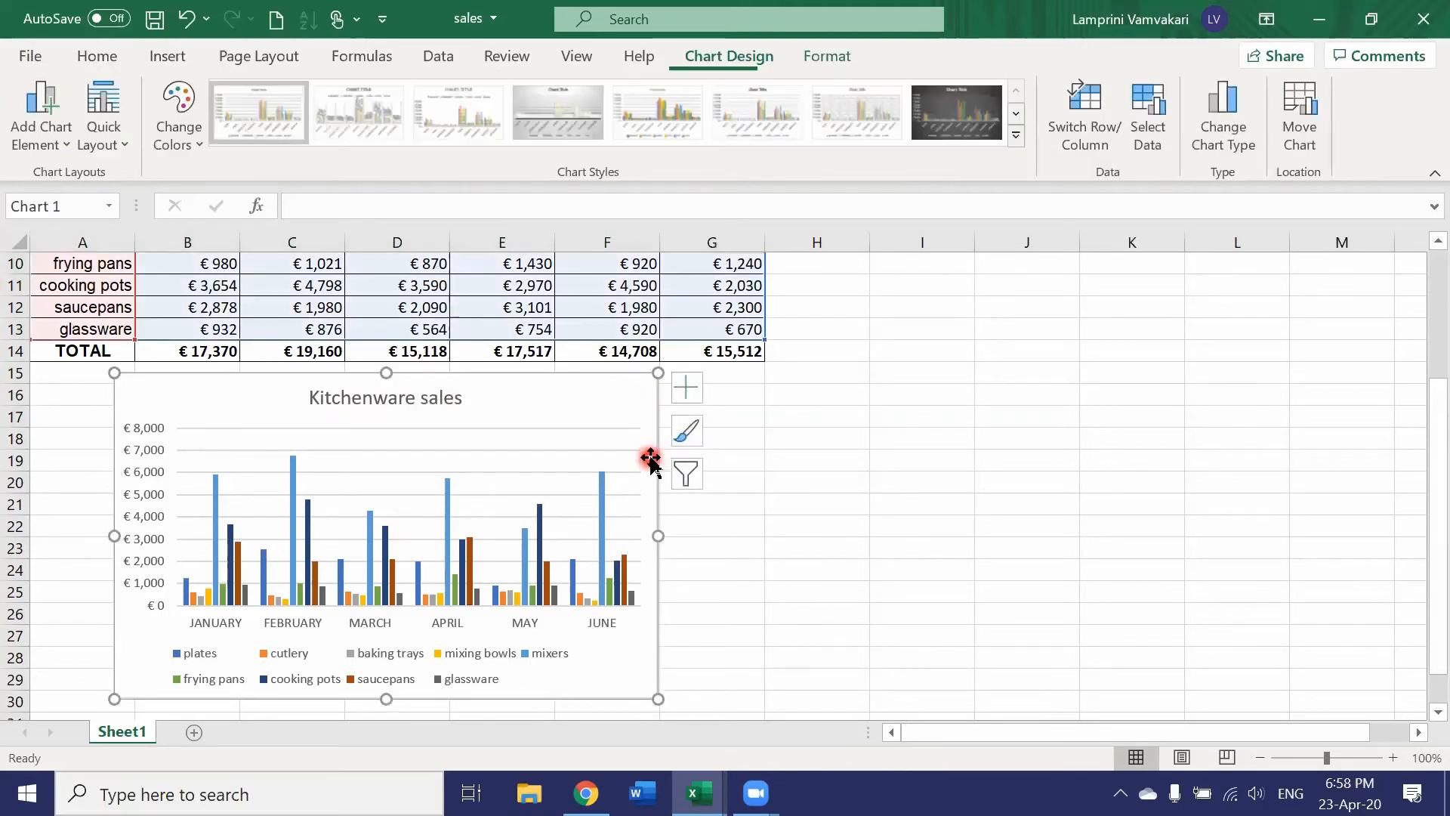
{"action": "left_click", "coordinate": [687, 391]}
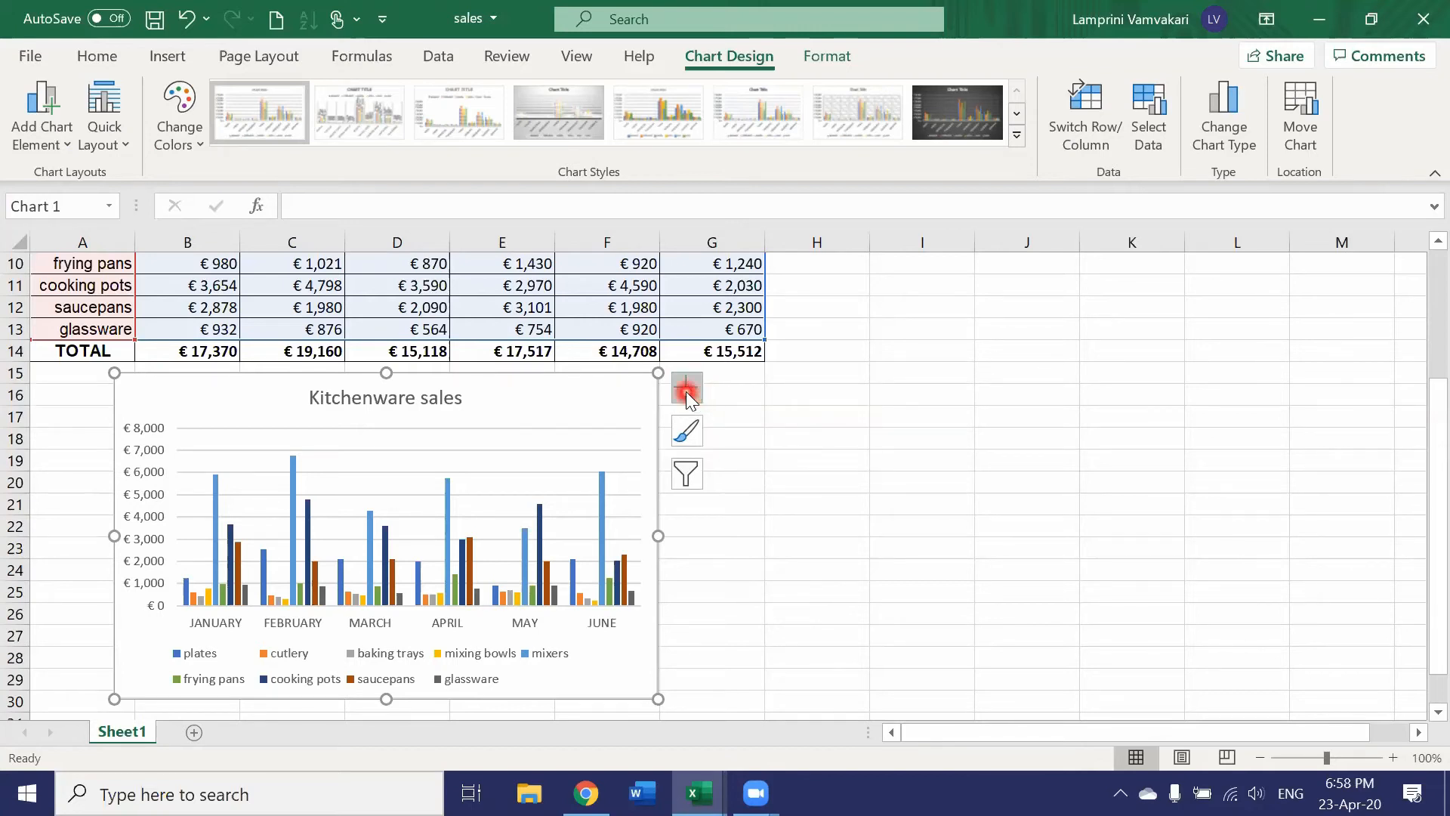
{"action": "mouse_move", "coordinate": [767, 415]}
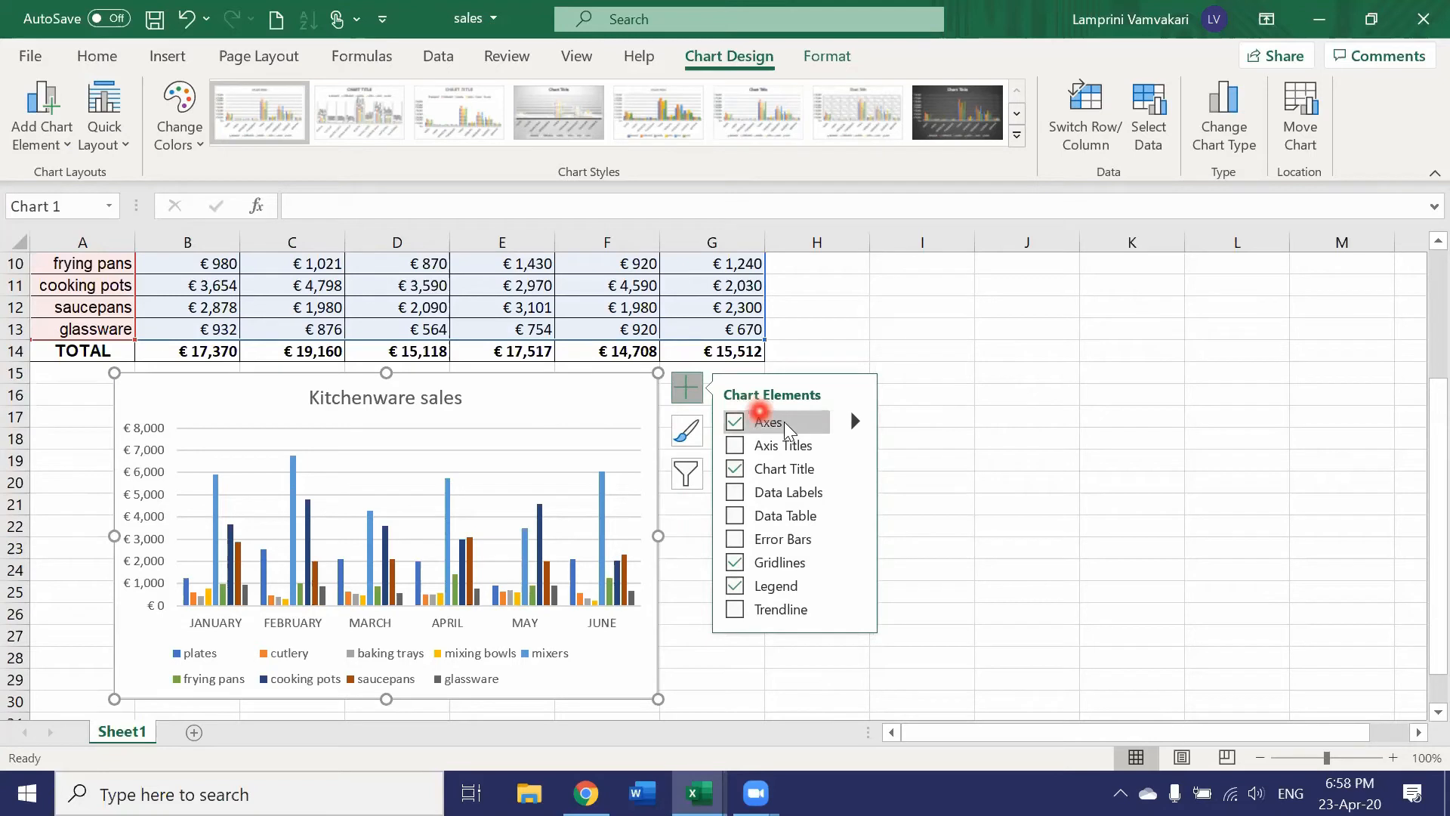
{"action": "left_click", "coordinate": [755, 446]}
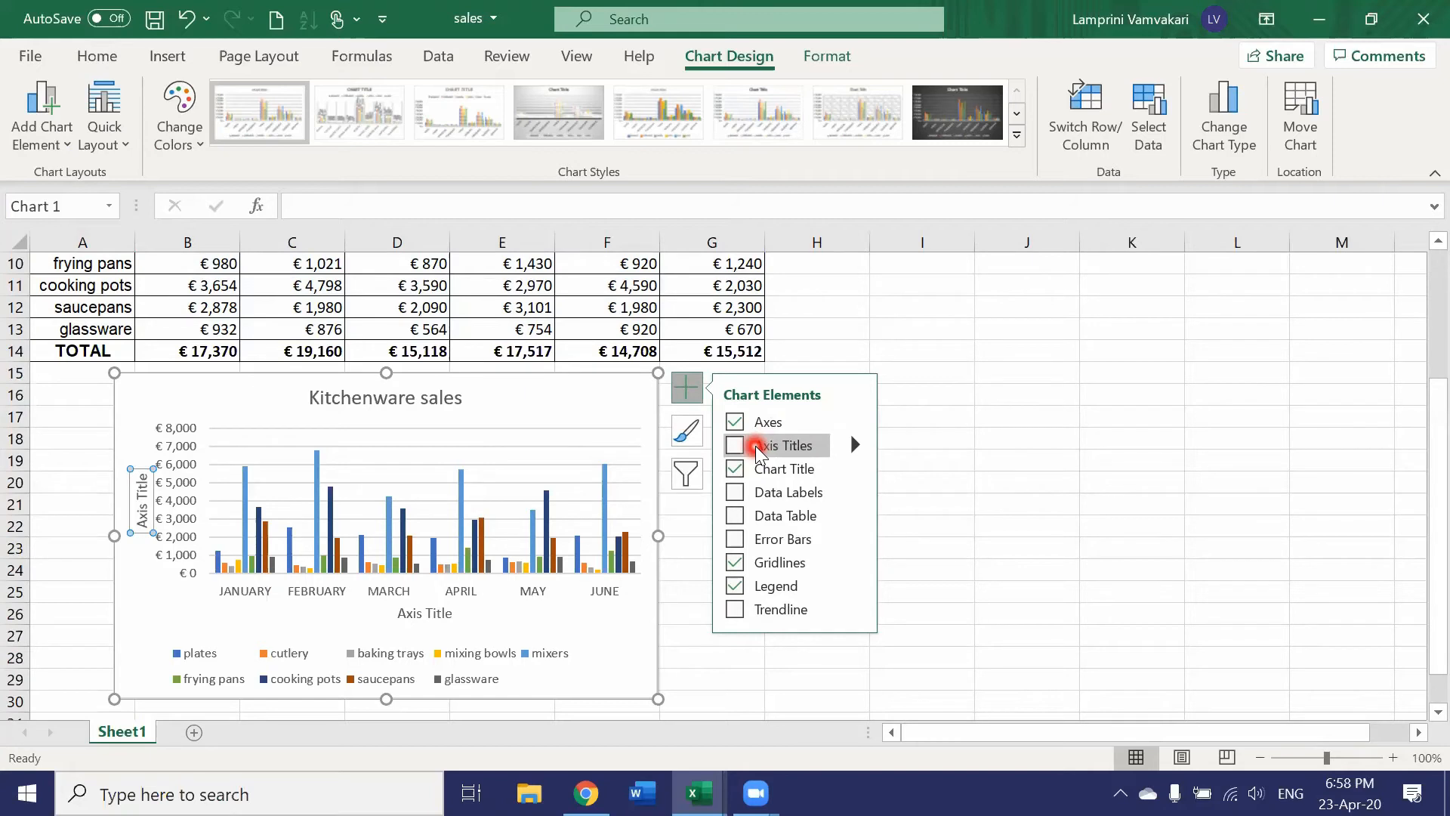
{"action": "left_click", "coordinate": [755, 446]}
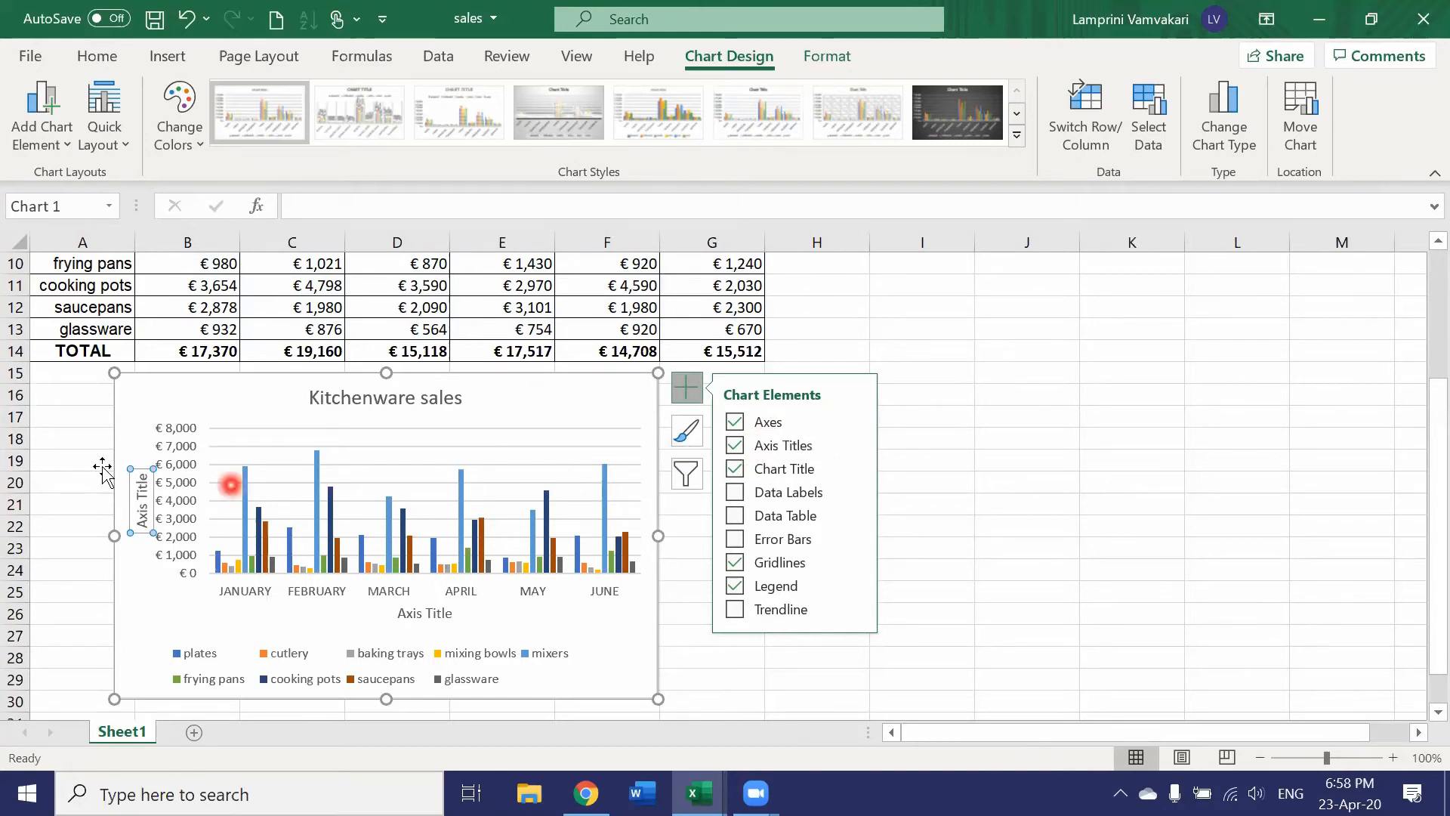
- Open the text of the vertical and horizontal axis titles for editing
{"action": "left_click", "coordinate": [144, 512]}
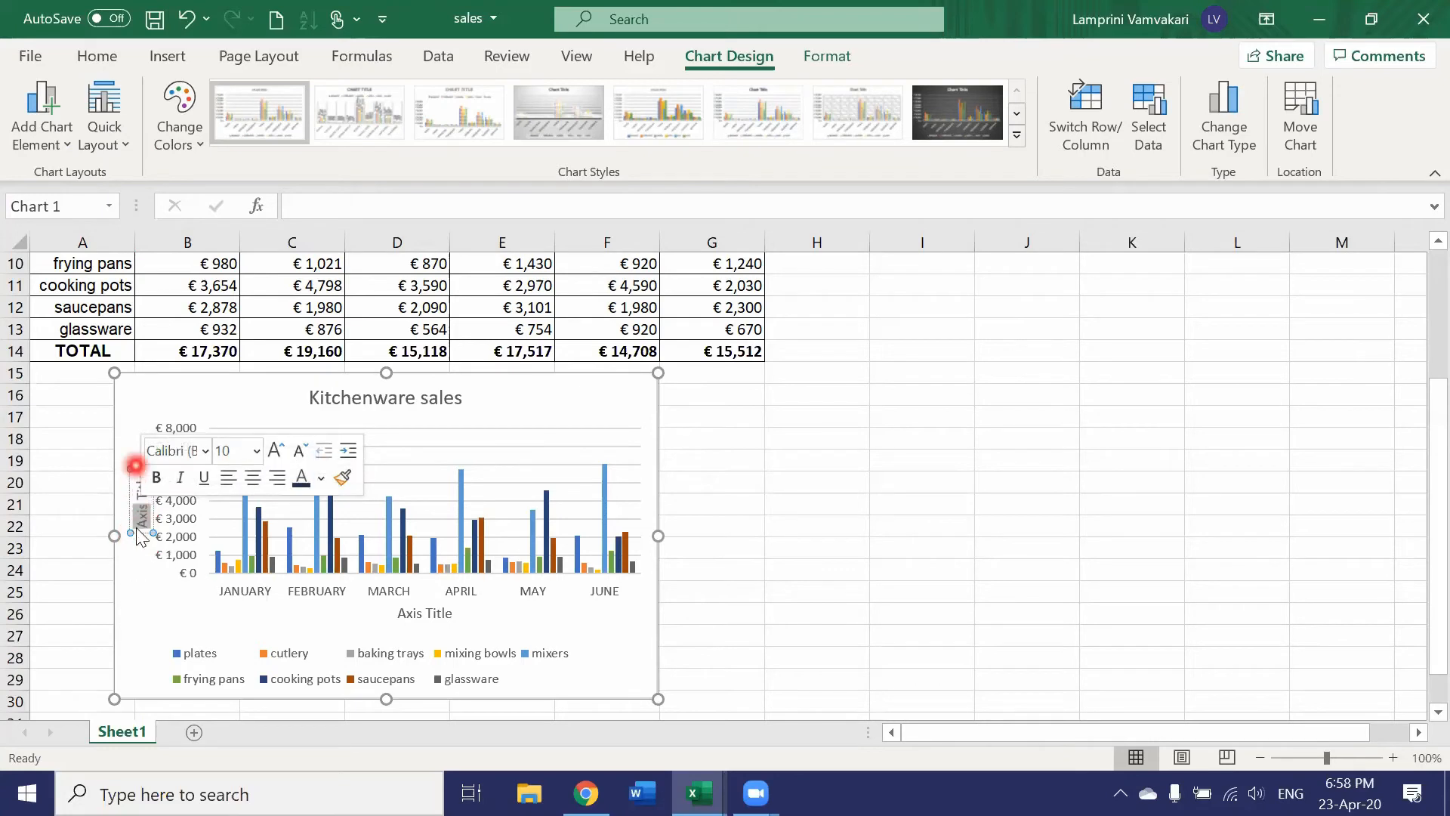
{"action": "left_click", "coordinate": [394, 613]}
{"action": "double_click", "coordinate": [406, 613]}
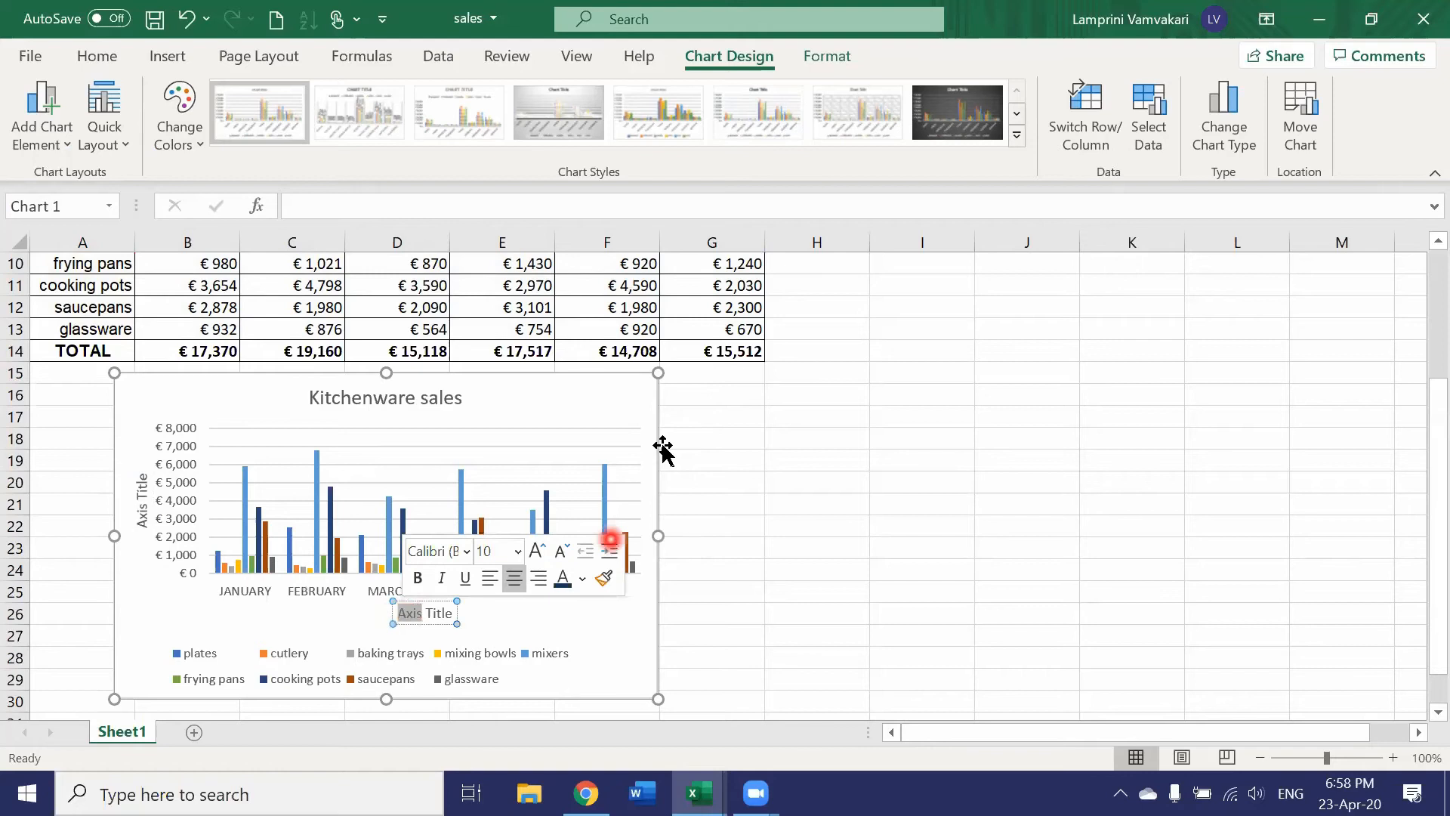
- Reselect the whole chart and review the remaining optional chart elements, such as data labels, gridlines, legend and trendline
{"action": "left_click", "coordinate": [659, 382]}
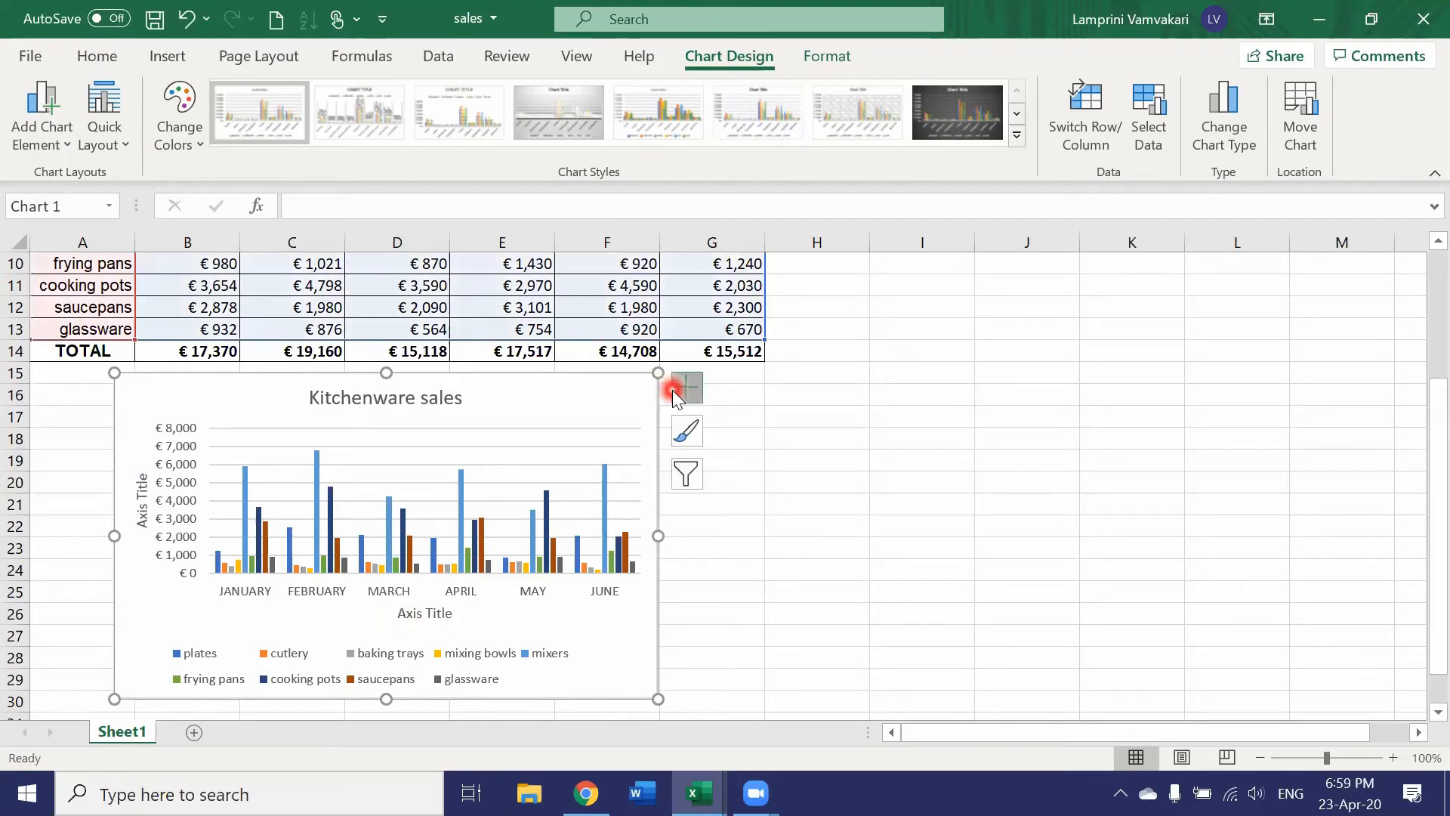
{"action": "left_click", "coordinate": [676, 389]}
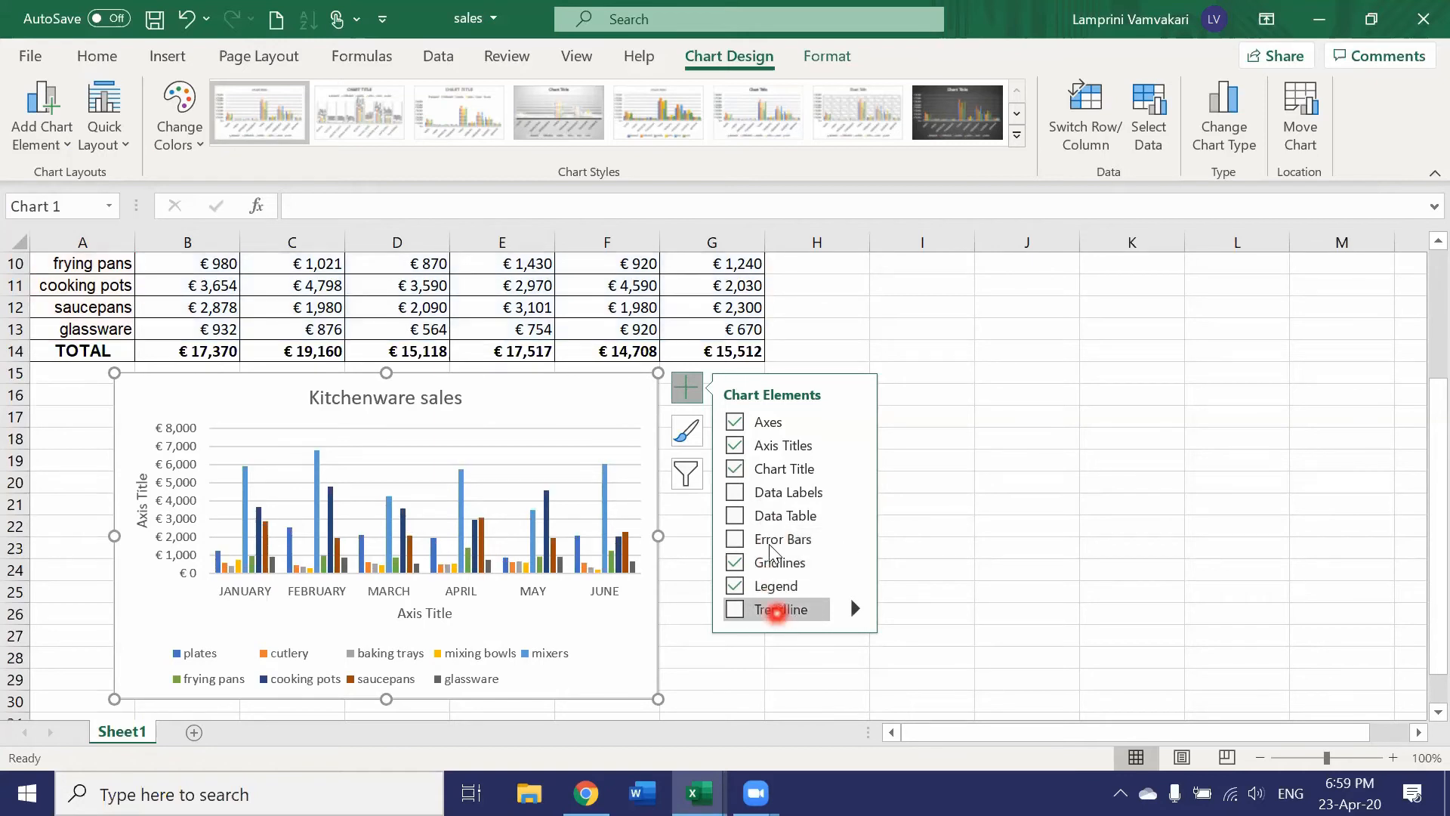
{"action": "left_click", "coordinate": [692, 398]}
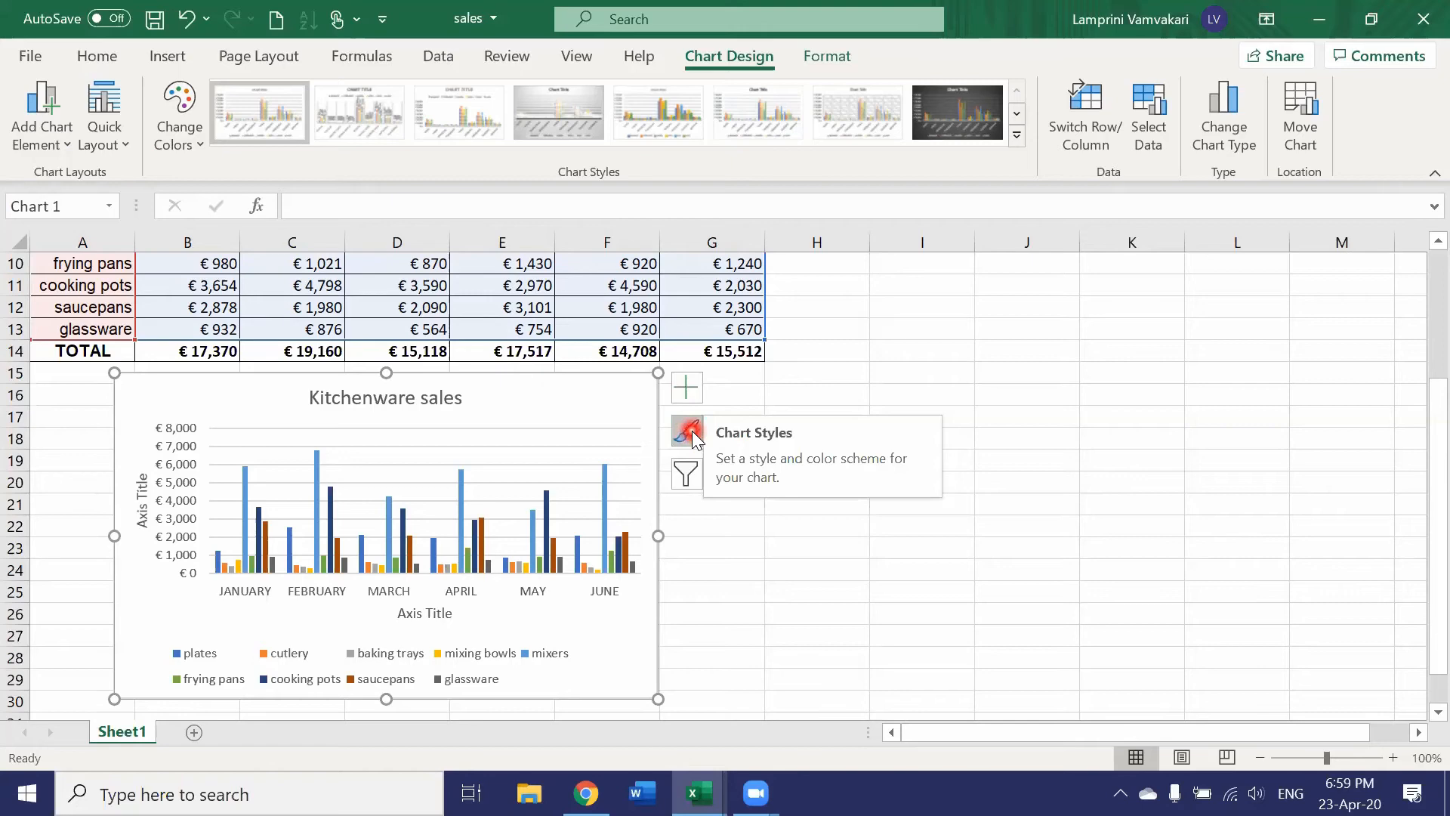
- Browse the available chart styles and the Colorful and Monochromatic color schemes for the chart, leaving the current ones in place
{"action": "left_click", "coordinate": [693, 438]}
{"action": "left_click", "coordinate": [794, 461]}
{"action": "scroll", "coordinate": [808, 469], "scroll_direction": "down", "scroll_amount": 5}
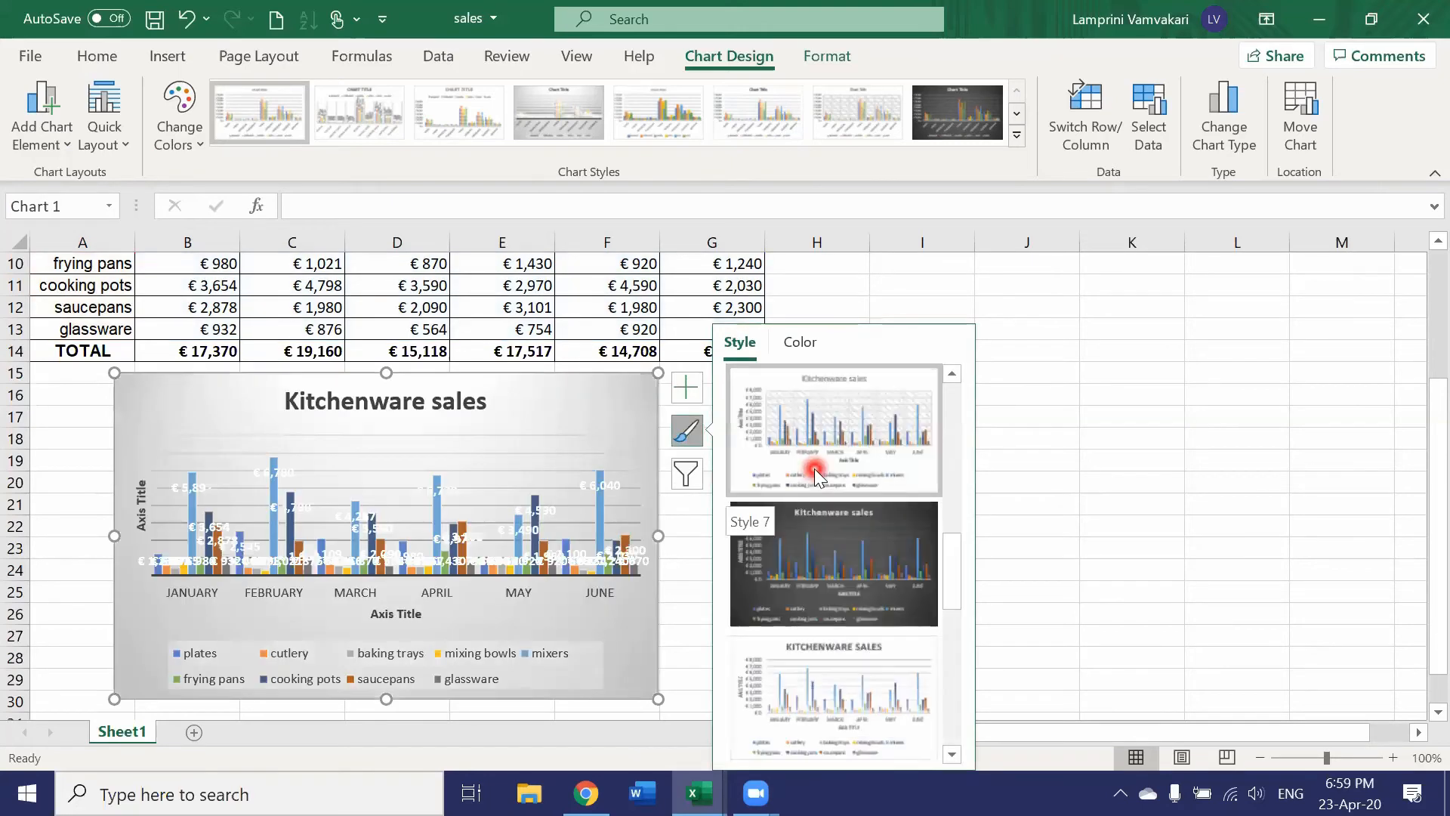
{"action": "scroll", "coordinate": [814, 477], "scroll_direction": "down", "scroll_amount": 2}
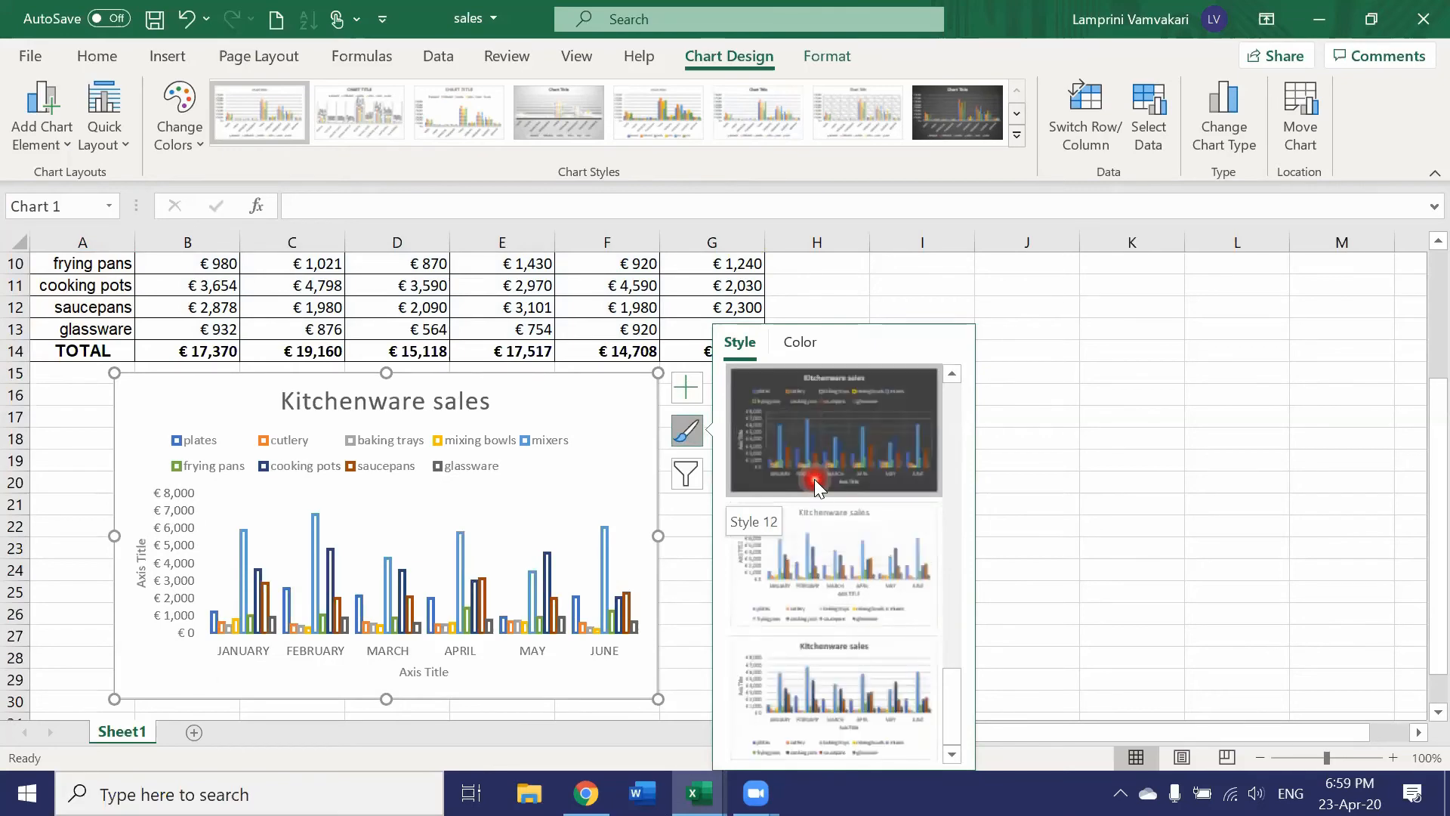
{"action": "scroll", "coordinate": [813, 466], "scroll_direction": "up", "scroll_amount": 7}
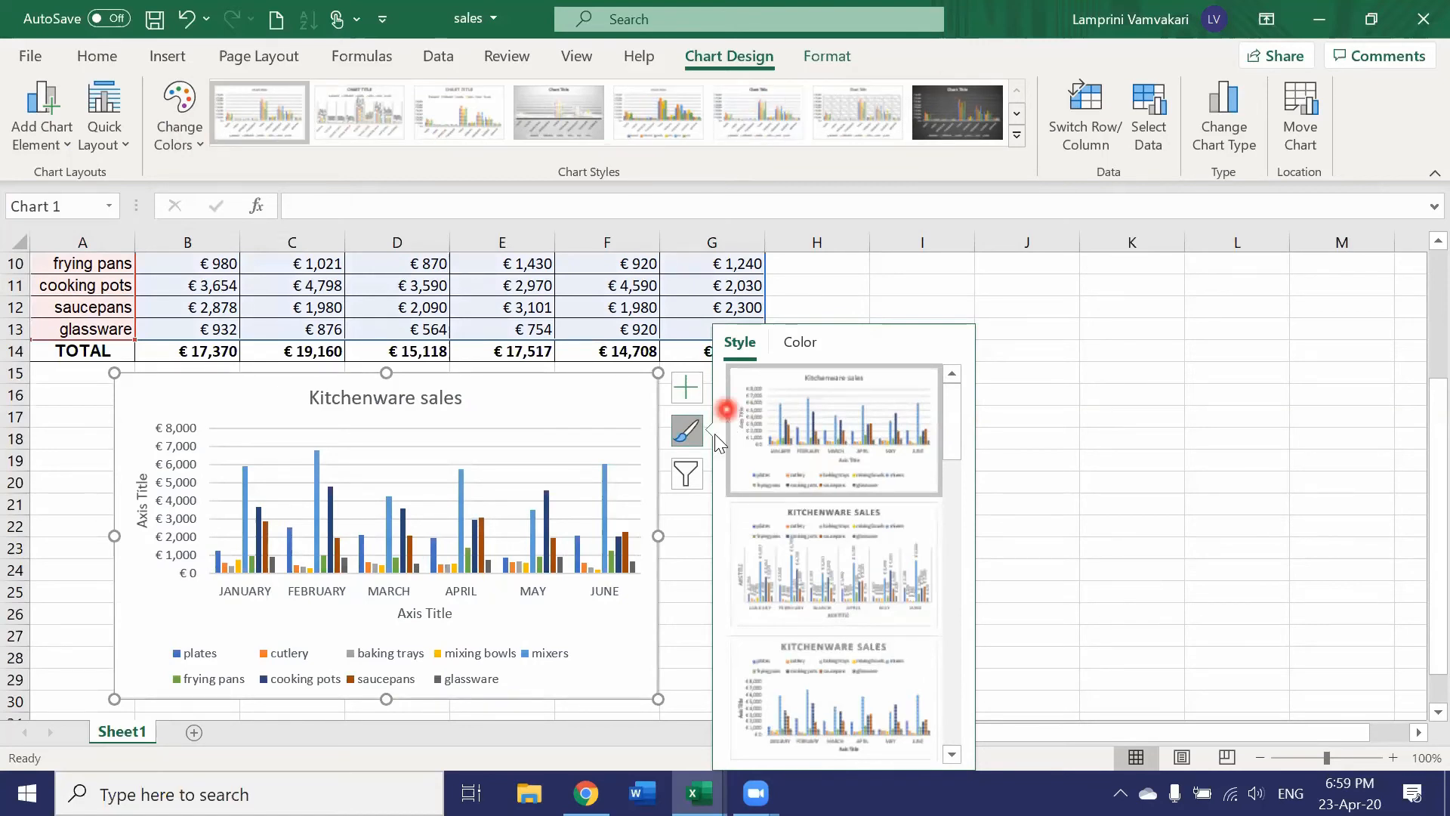
{"action": "left_click", "coordinate": [802, 343]}
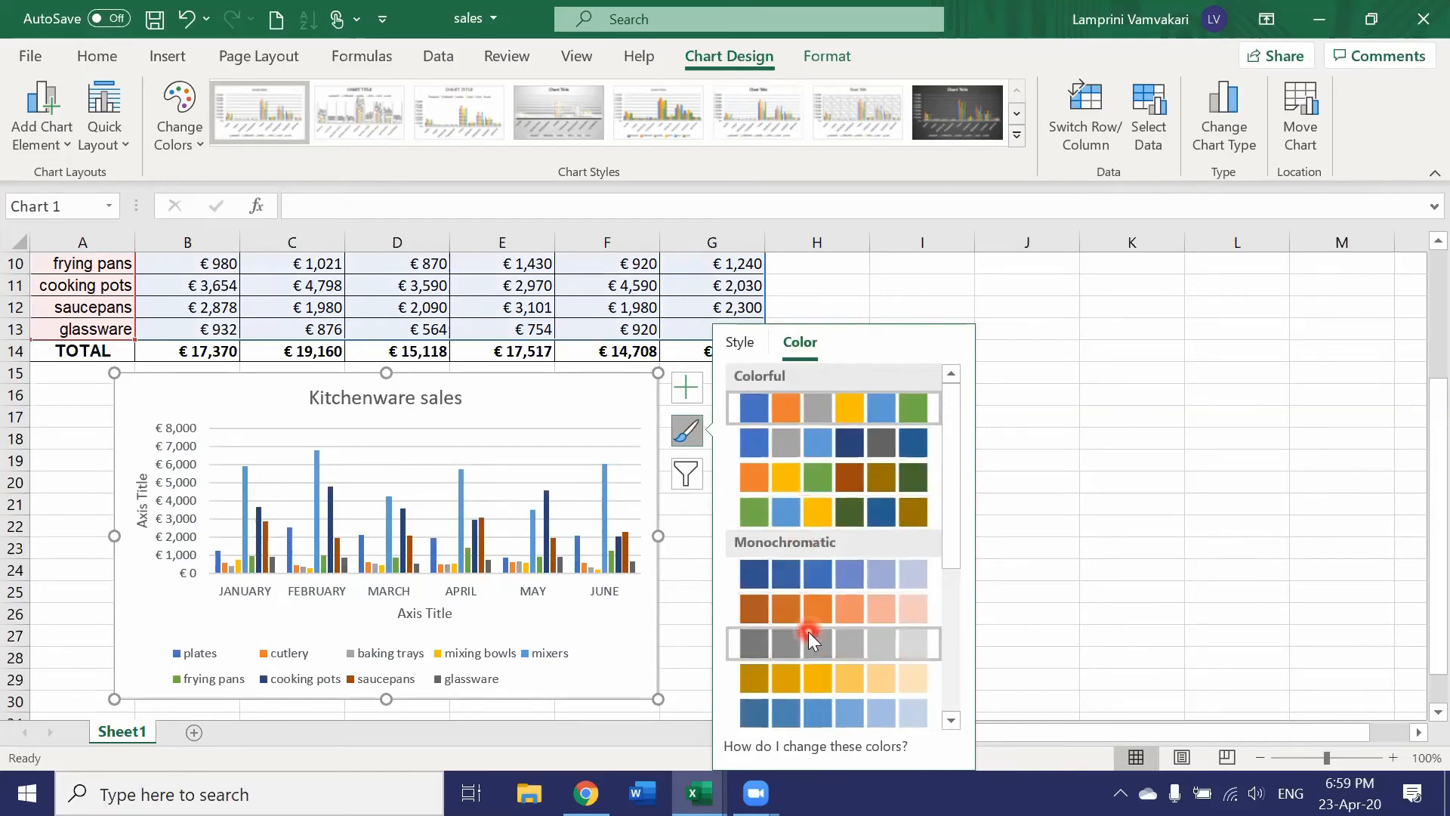
{"action": "left_click", "coordinate": [688, 542]}
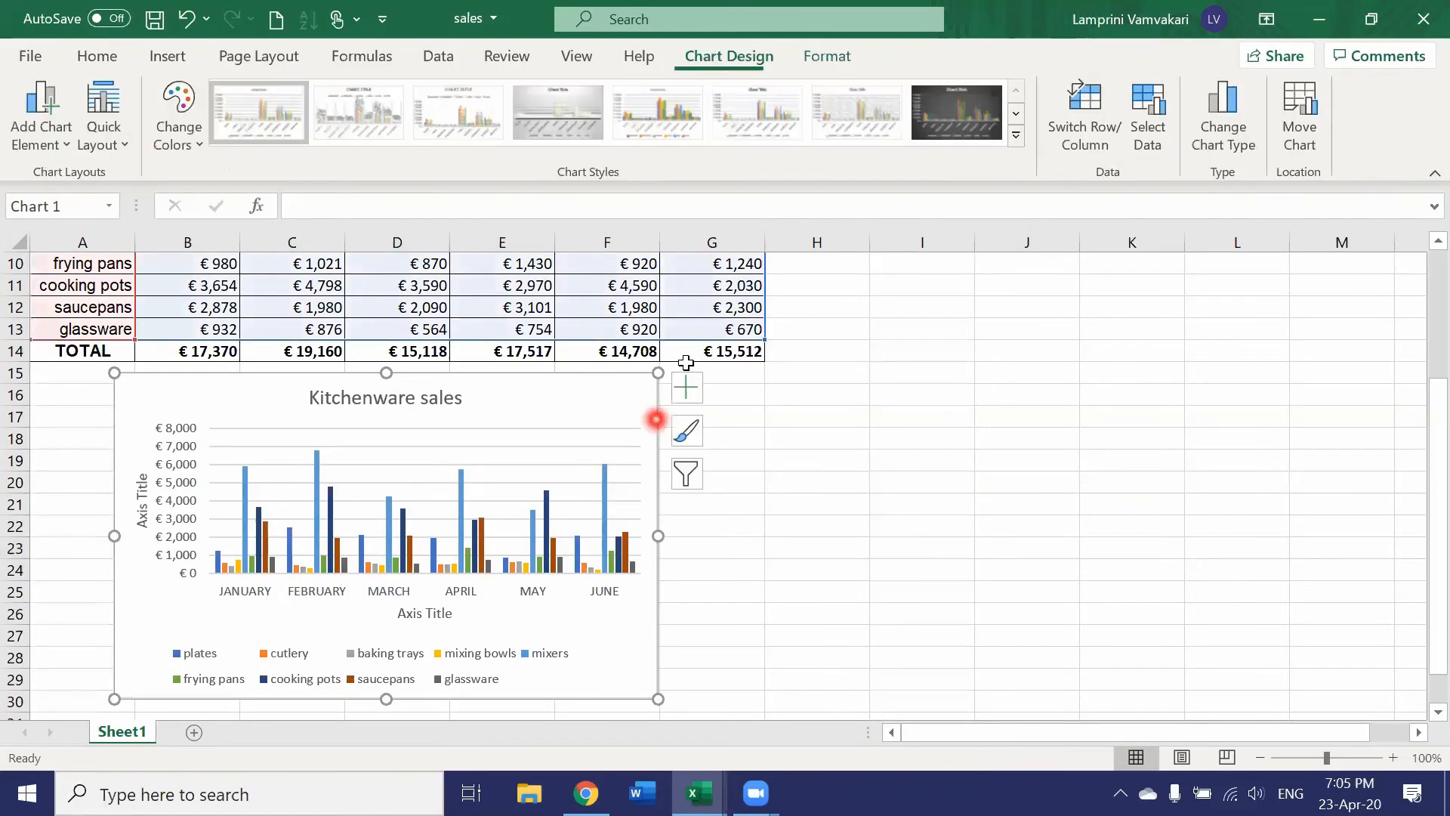
- Filter the chart to leave out the plates, cutlery and cooking pots series and the MAY and JUNE categories
{"action": "left_click", "coordinate": [692, 476]}
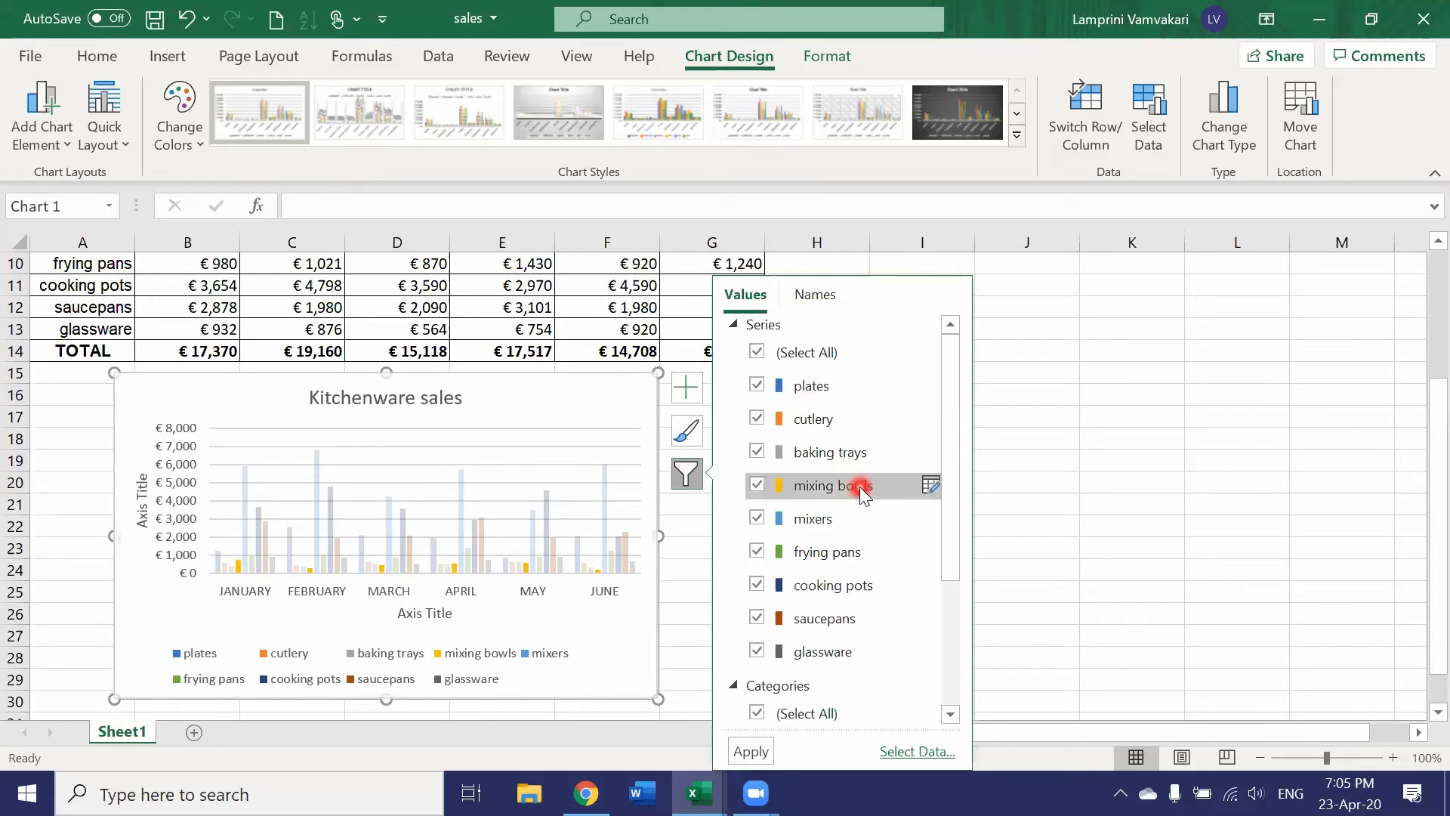
{"action": "left_click", "coordinate": [756, 385]}
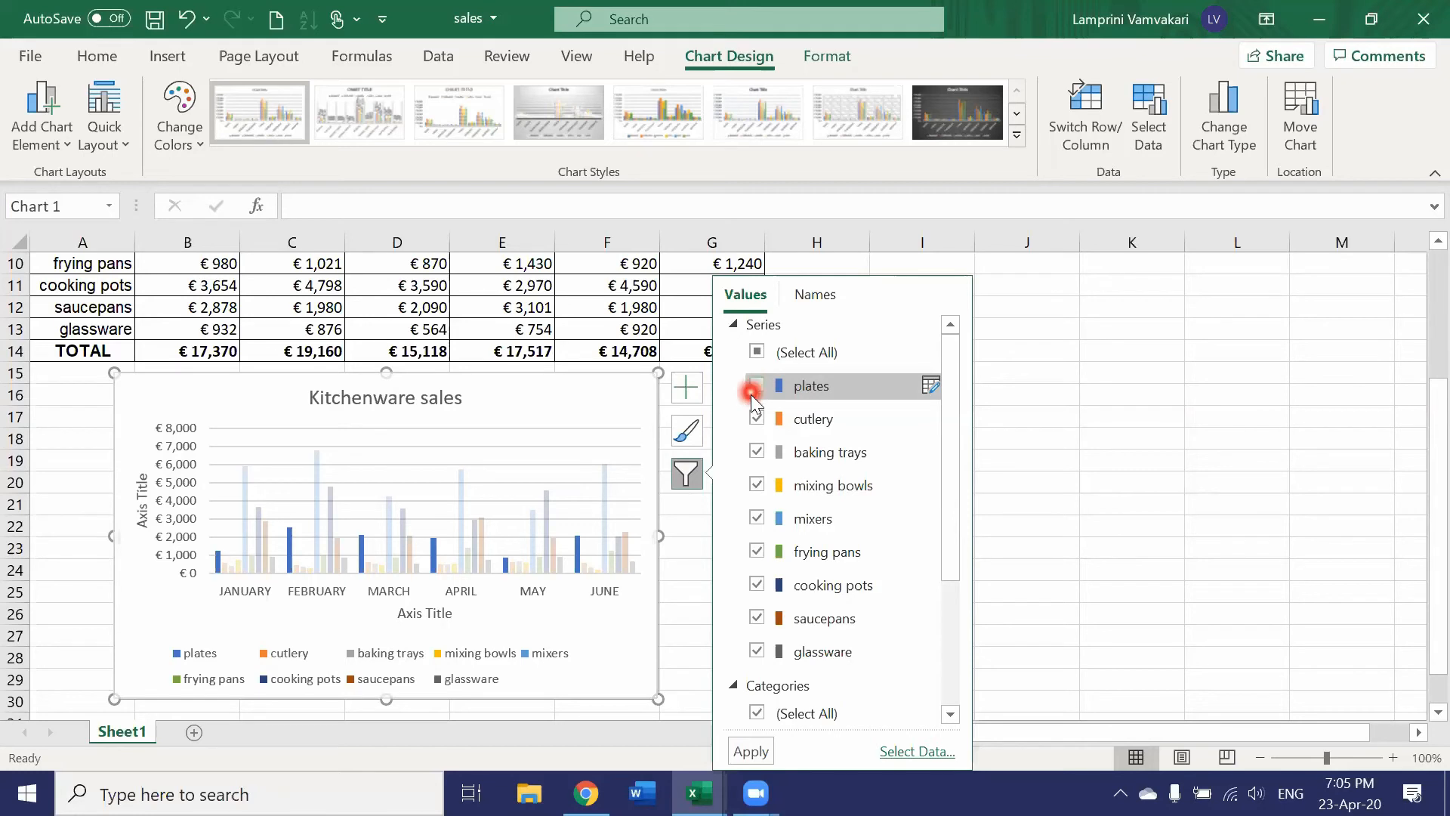
{"action": "left_click", "coordinate": [756, 417]}
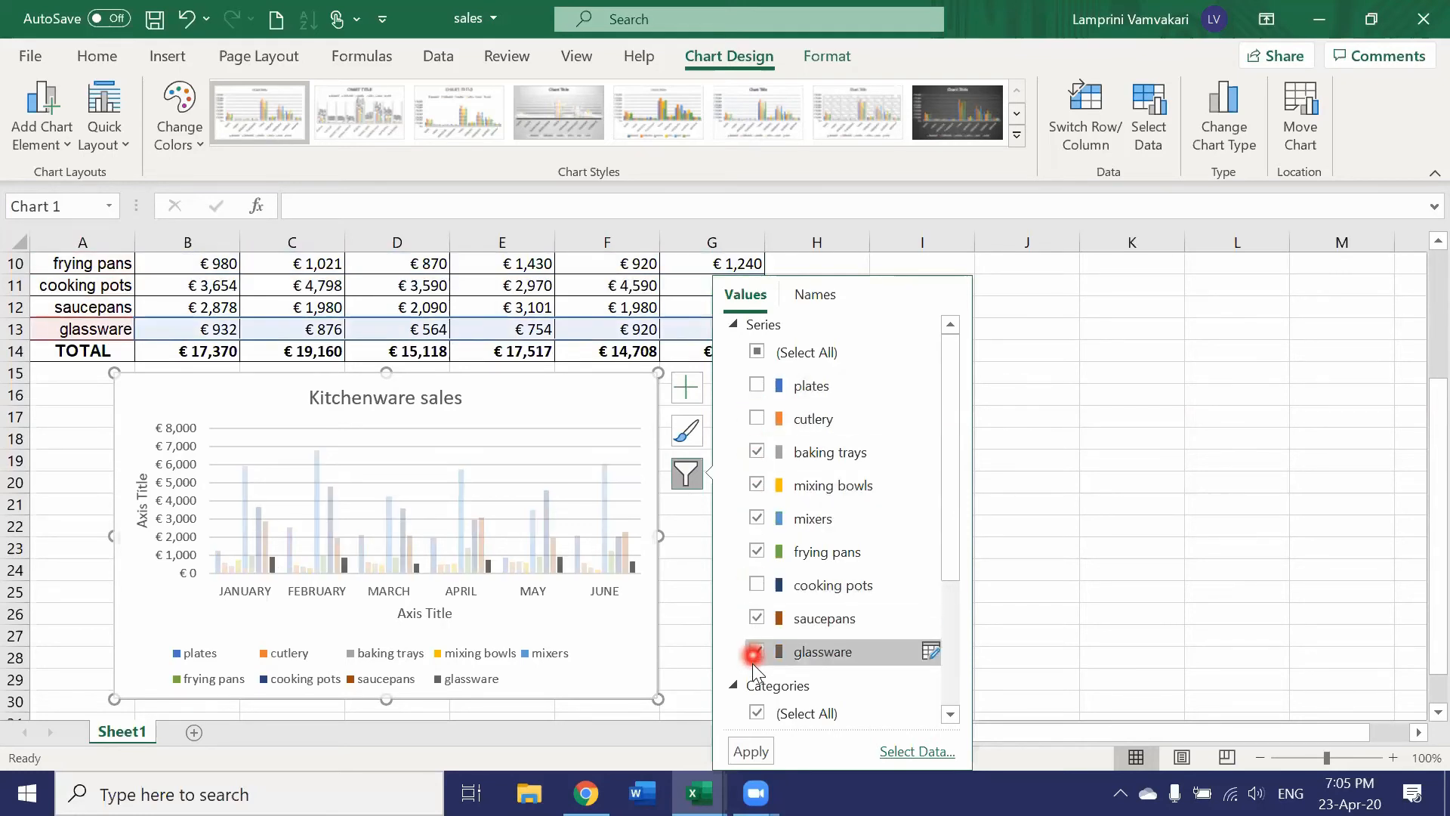
{"action": "scroll", "coordinate": [873, 574], "scroll_direction": "down", "scroll_amount": 5}
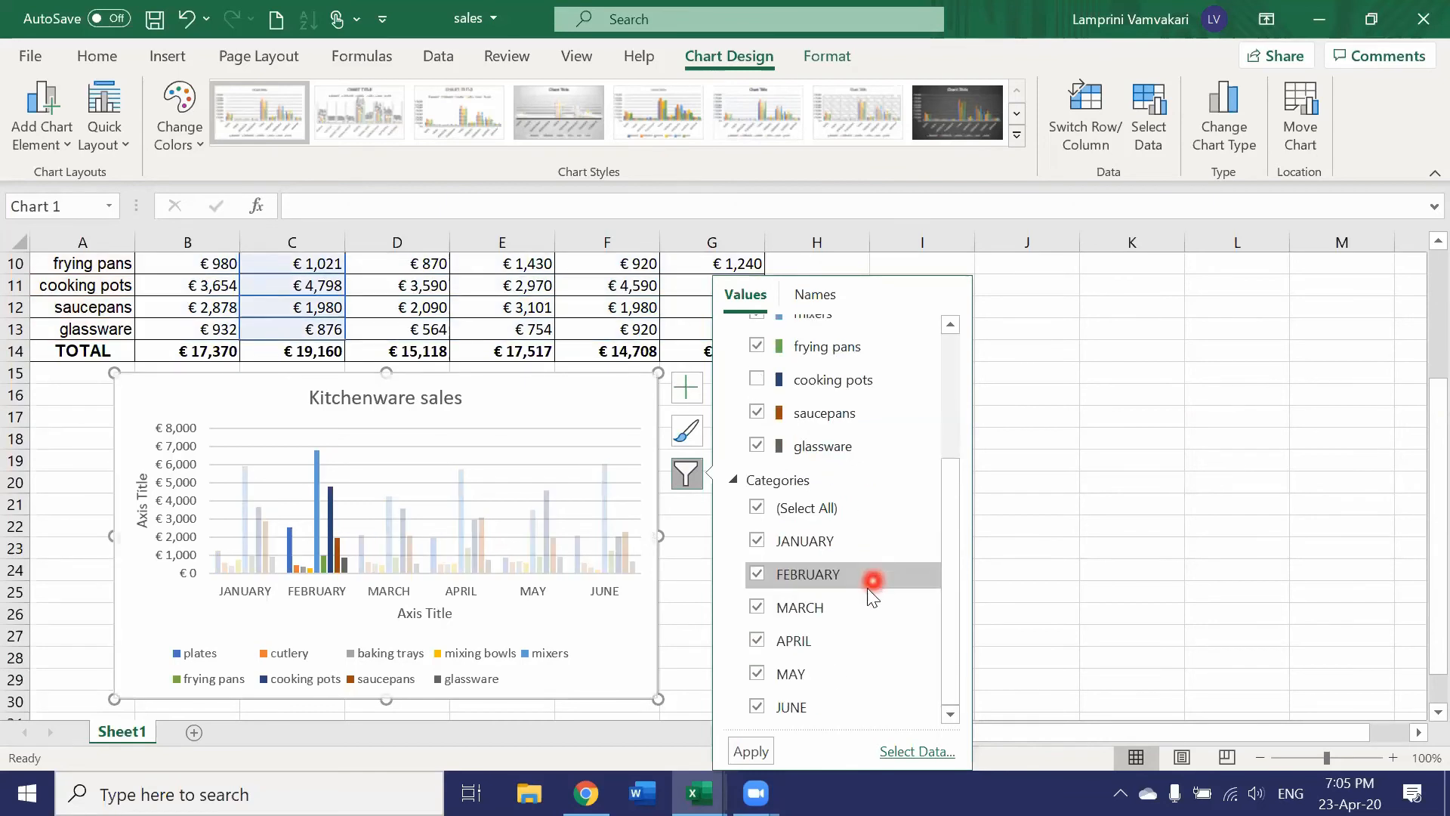
{"action": "left_click", "coordinate": [755, 706]}
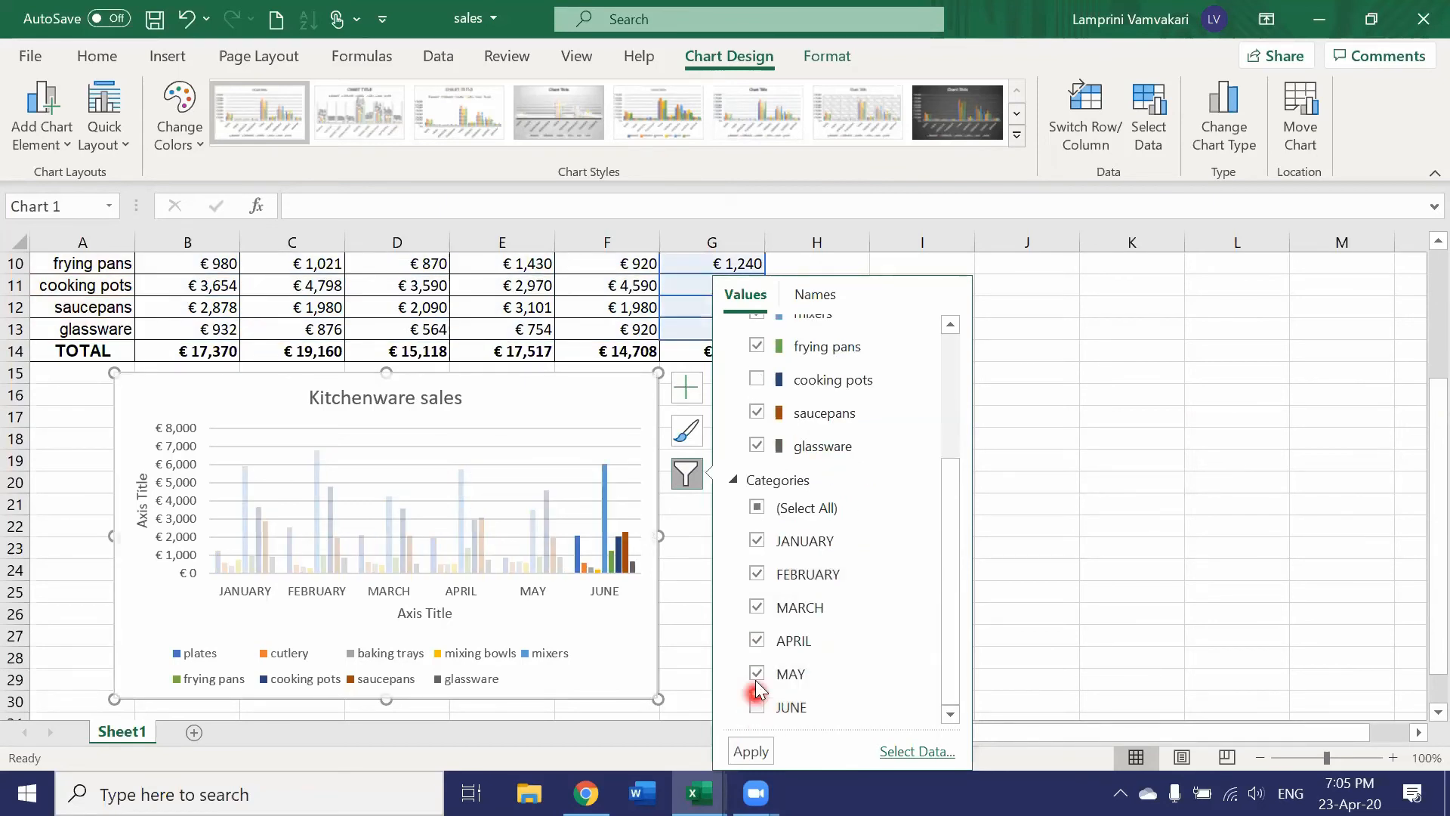
{"action": "left_click", "coordinate": [755, 673]}
{"action": "left_click", "coordinate": [750, 751]}
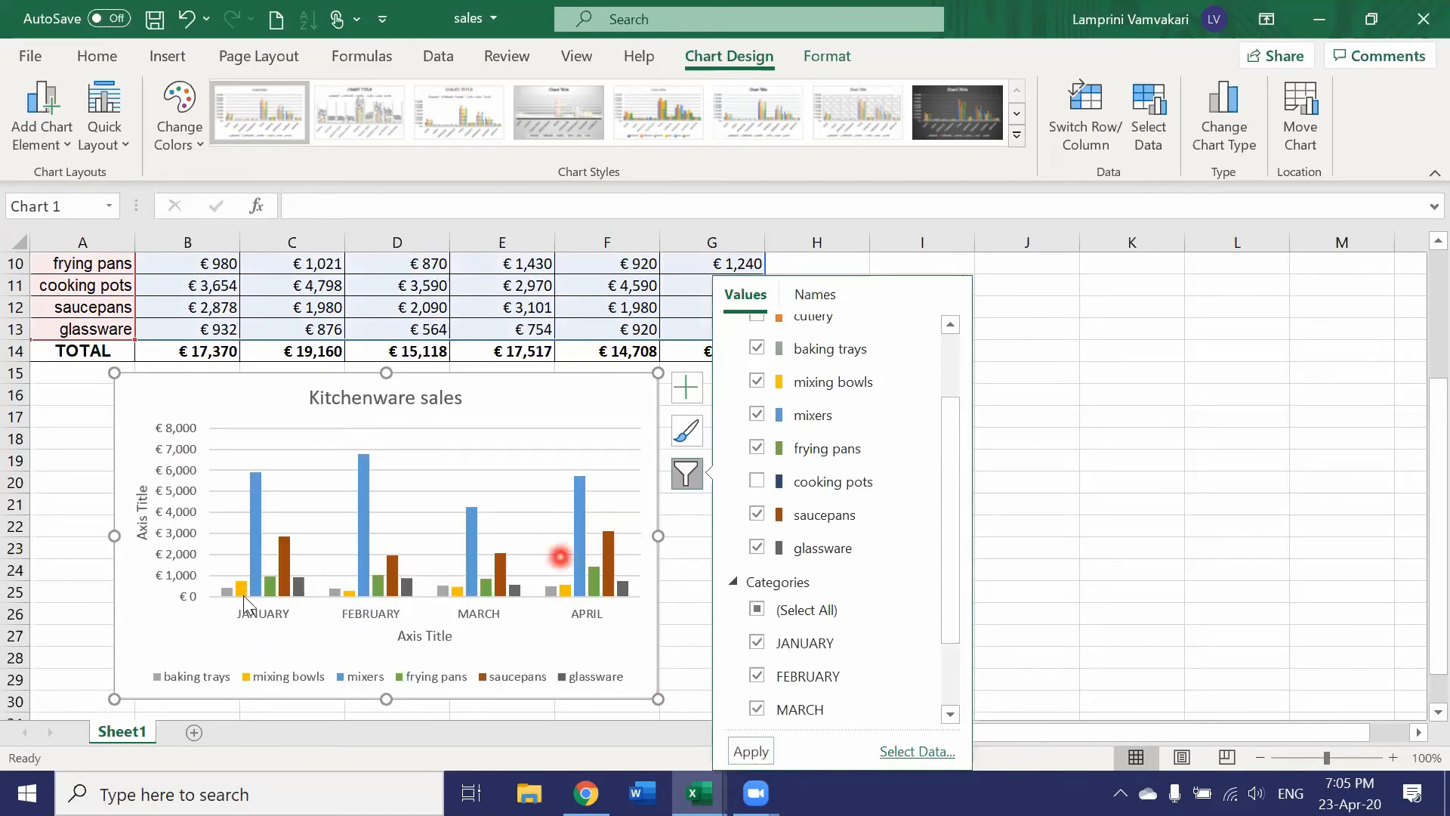
{"action": "mouse_move", "coordinate": [618, 595]}
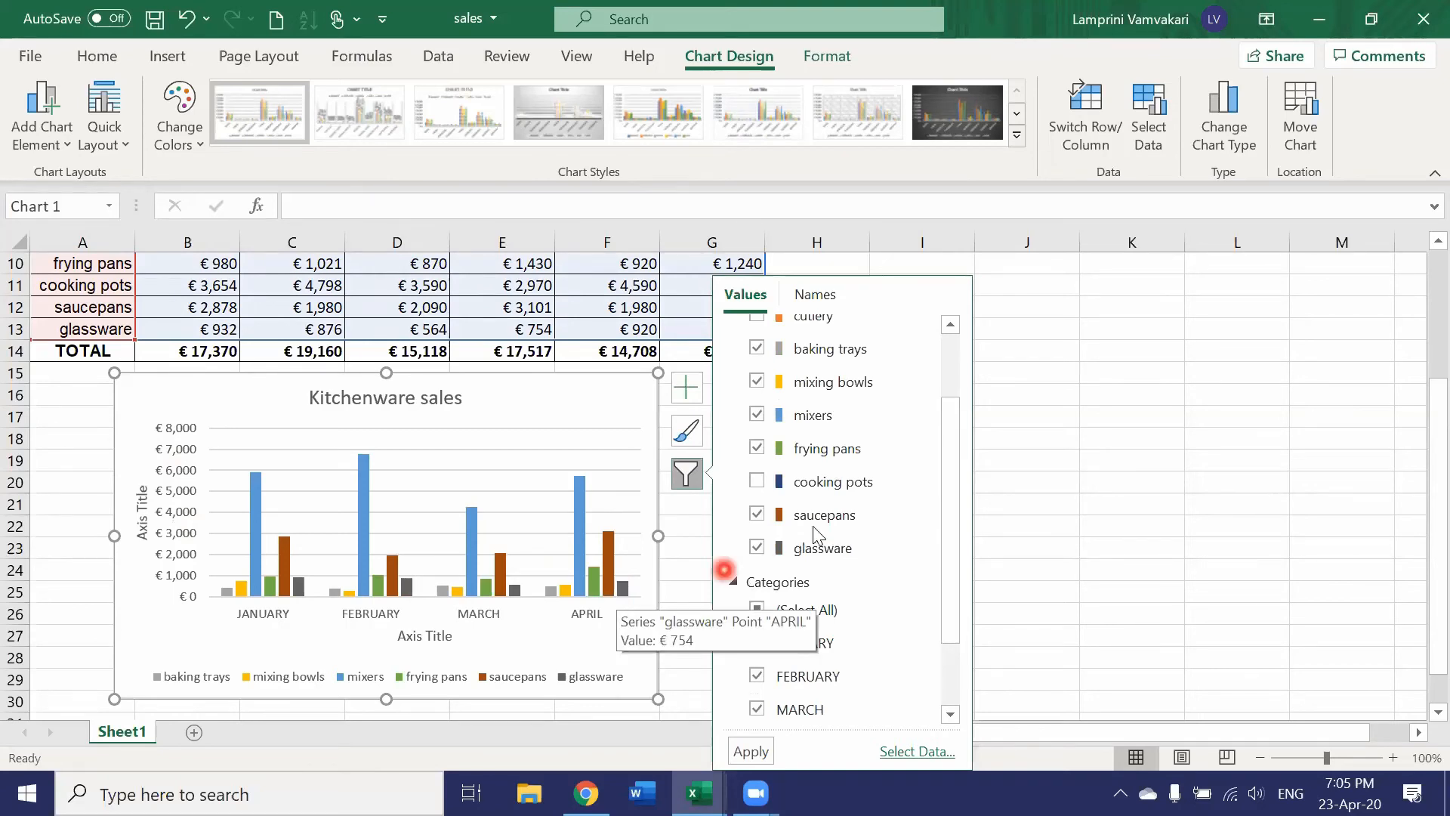
{"action": "scroll", "coordinate": [805, 521], "scroll_direction": "up", "scroll_amount": 2}
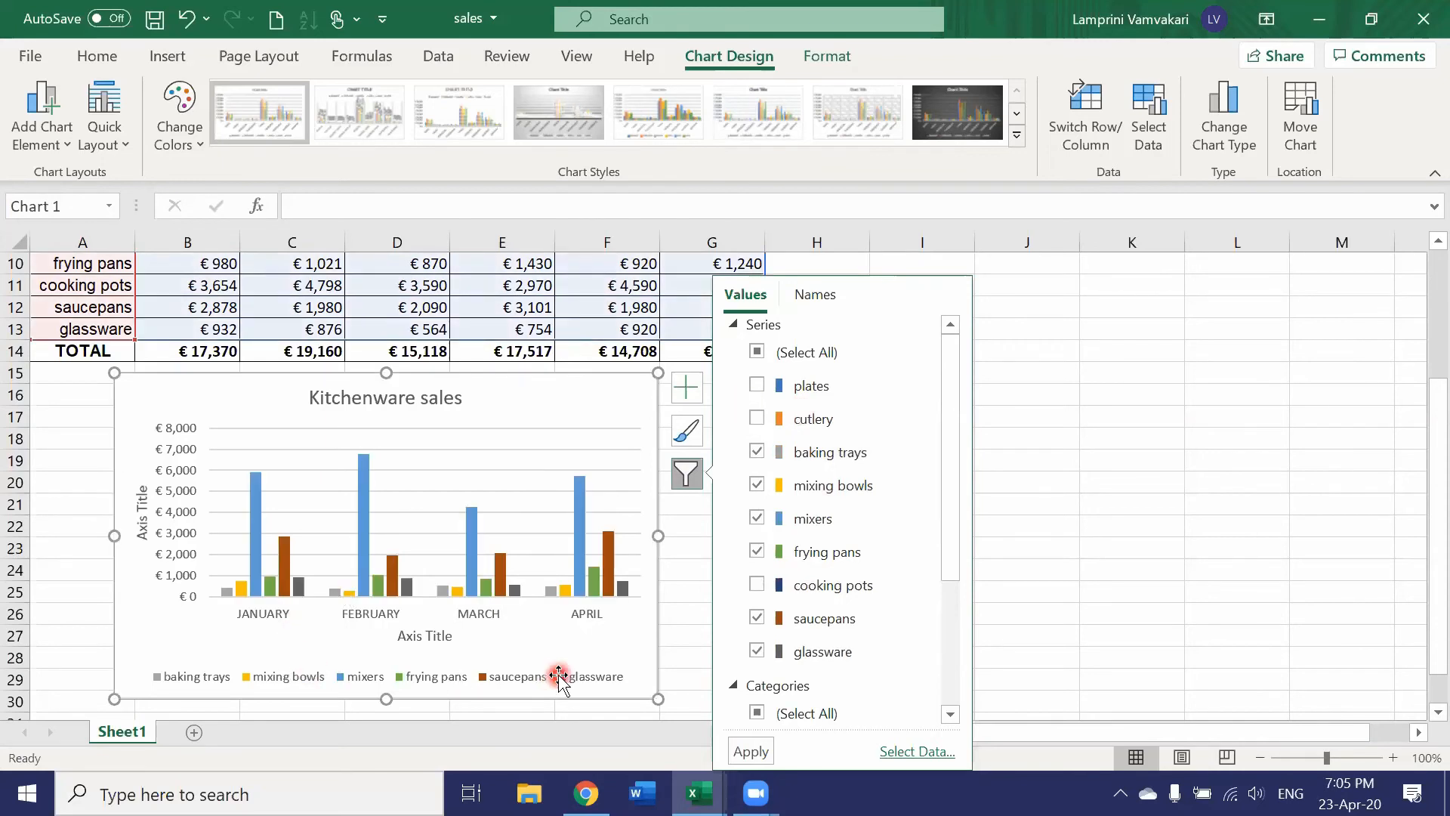
{"action": "scroll", "coordinate": [815, 687], "scroll_direction": "down", "scroll_amount": 3}
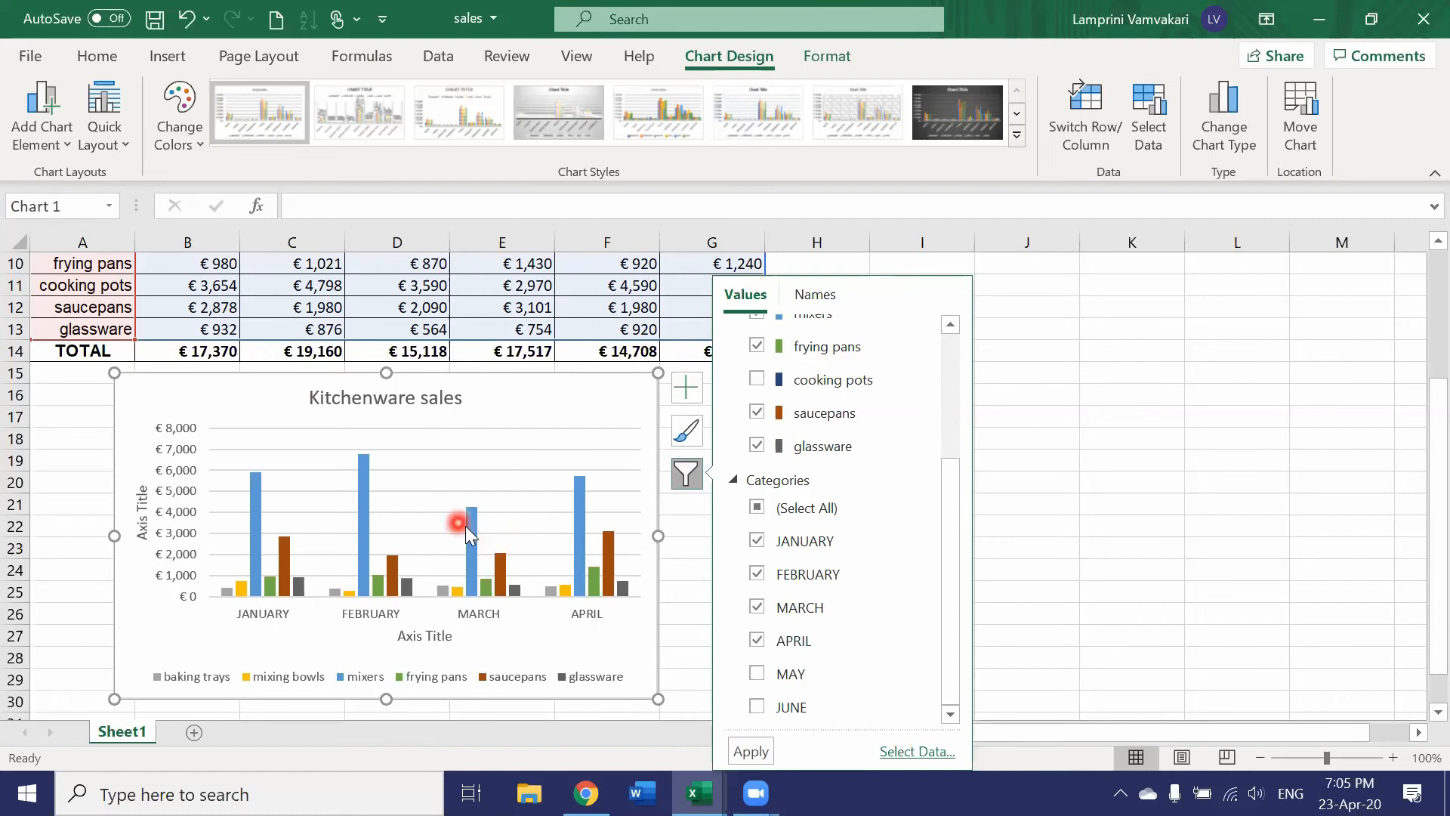
{"action": "left_click", "coordinate": [678, 530]}
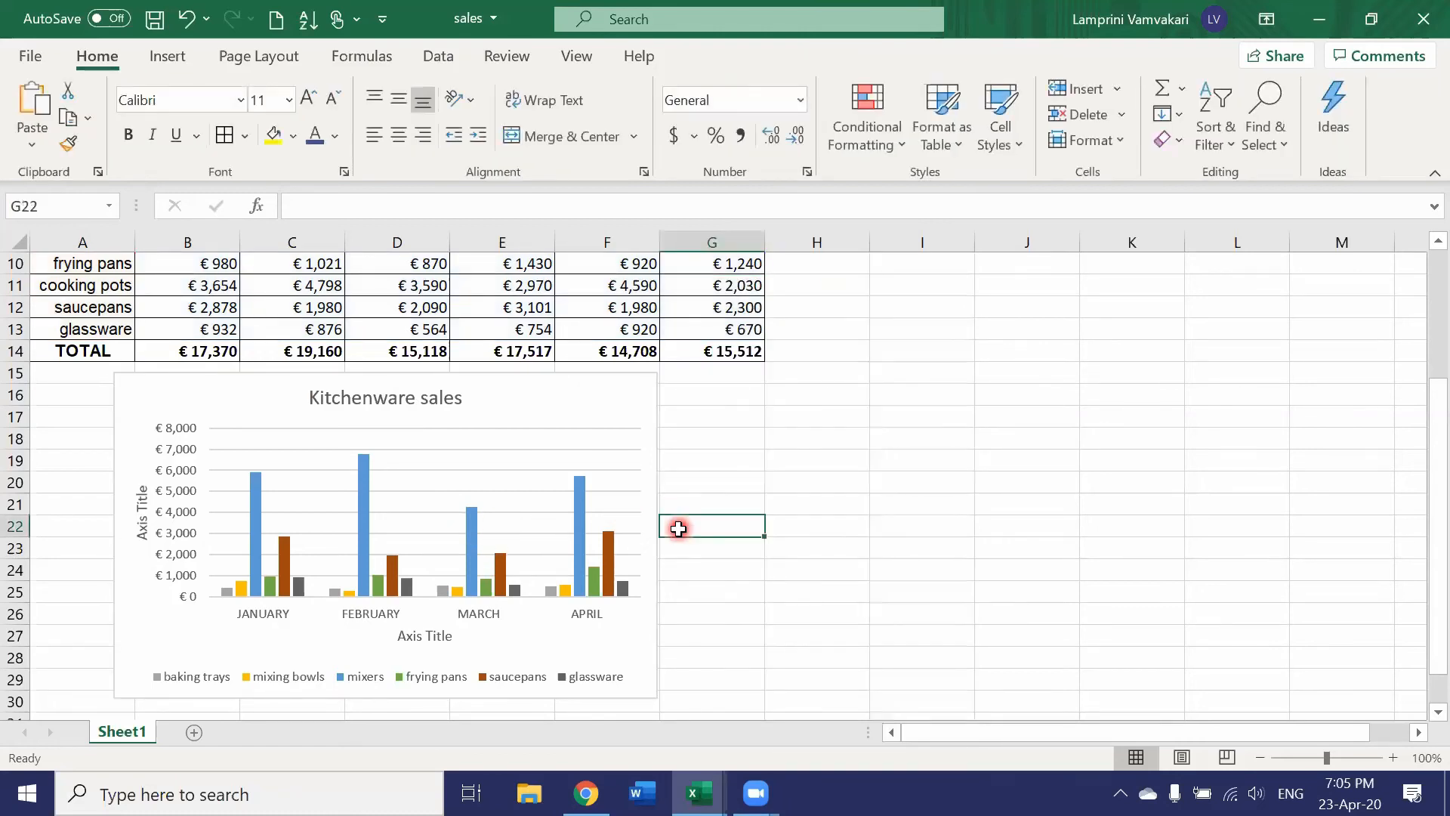
- Format the whole chart with a black outline, a light blue-gray fill and the plain black WordArt text style
{"action": "left_click", "coordinate": [654, 604]}
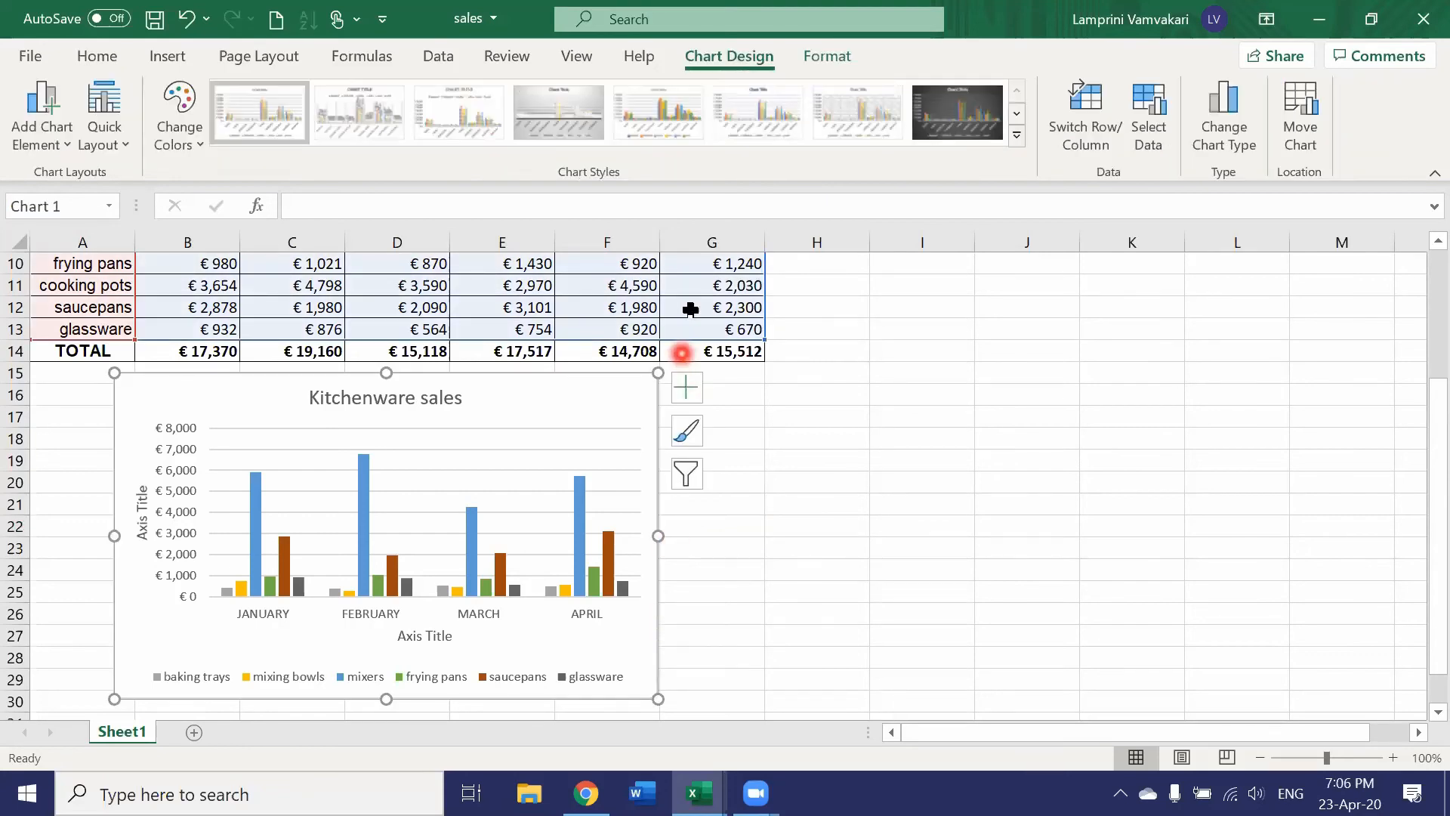
{"action": "left_click", "coordinate": [826, 54]}
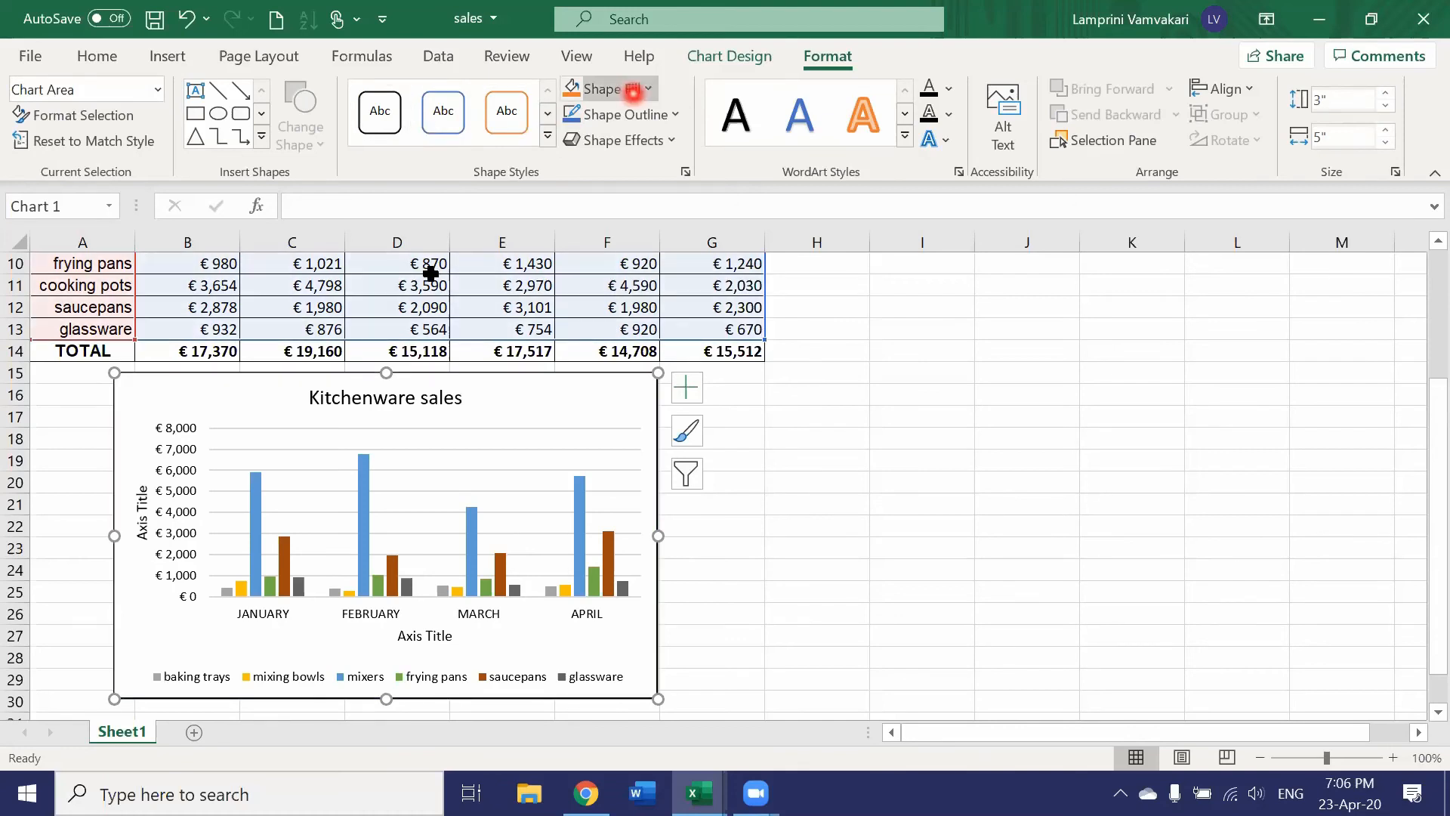
{"action": "left_click", "coordinate": [647, 88]}
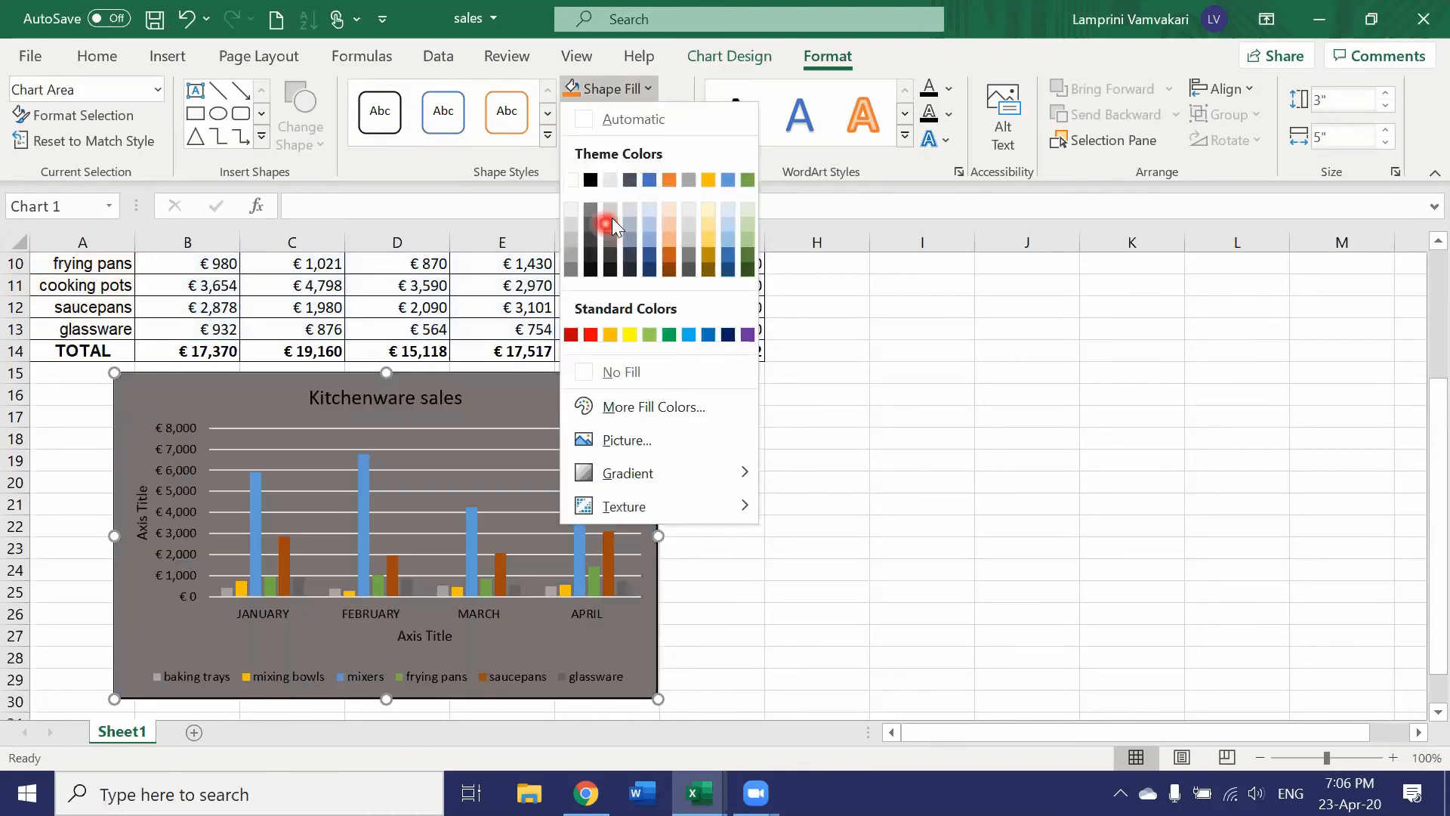
{"action": "left_click", "coordinate": [629, 217]}
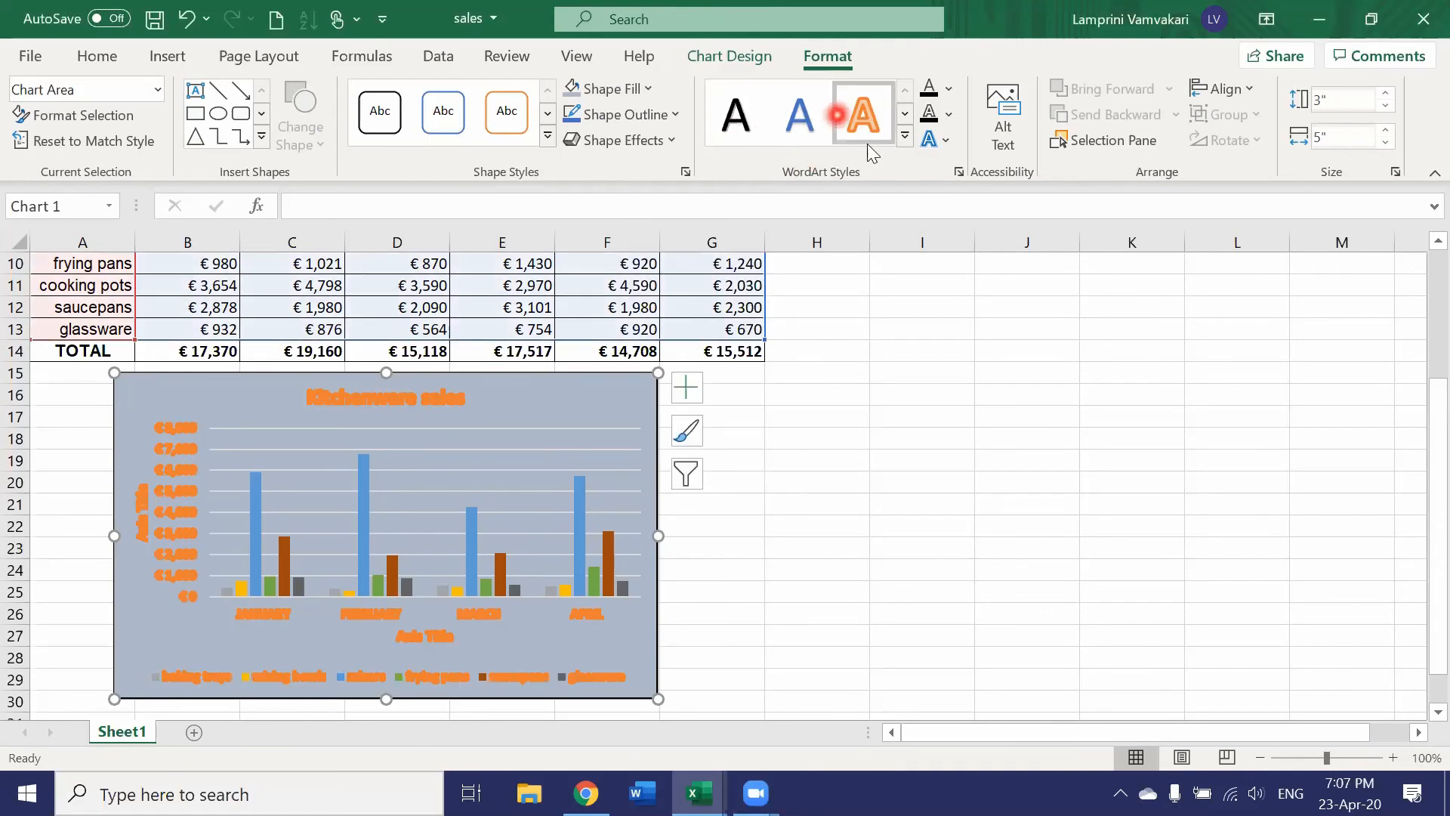
{"action": "left_click", "coordinate": [766, 112]}
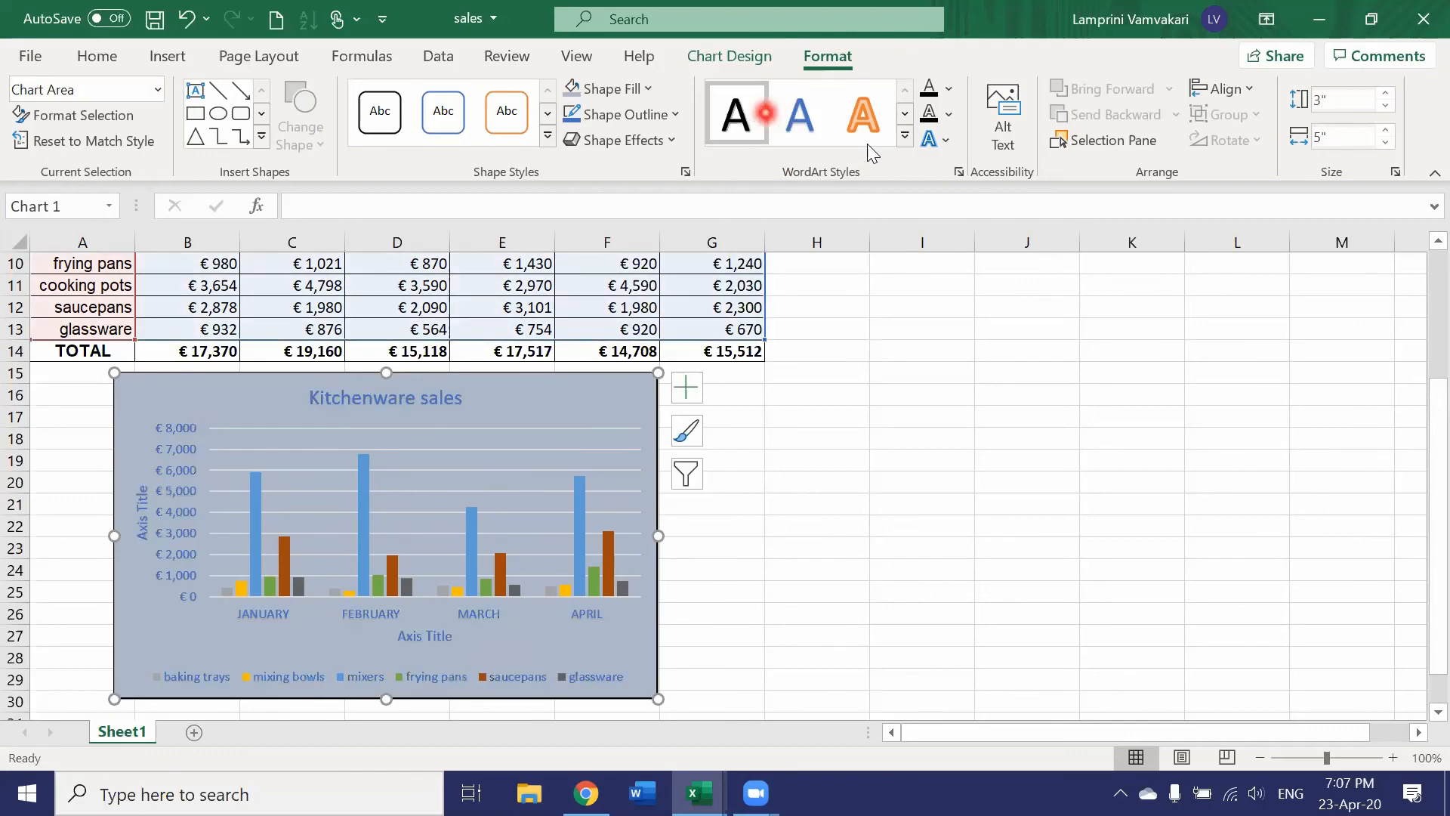
{"action": "left_click", "coordinate": [859, 492]}
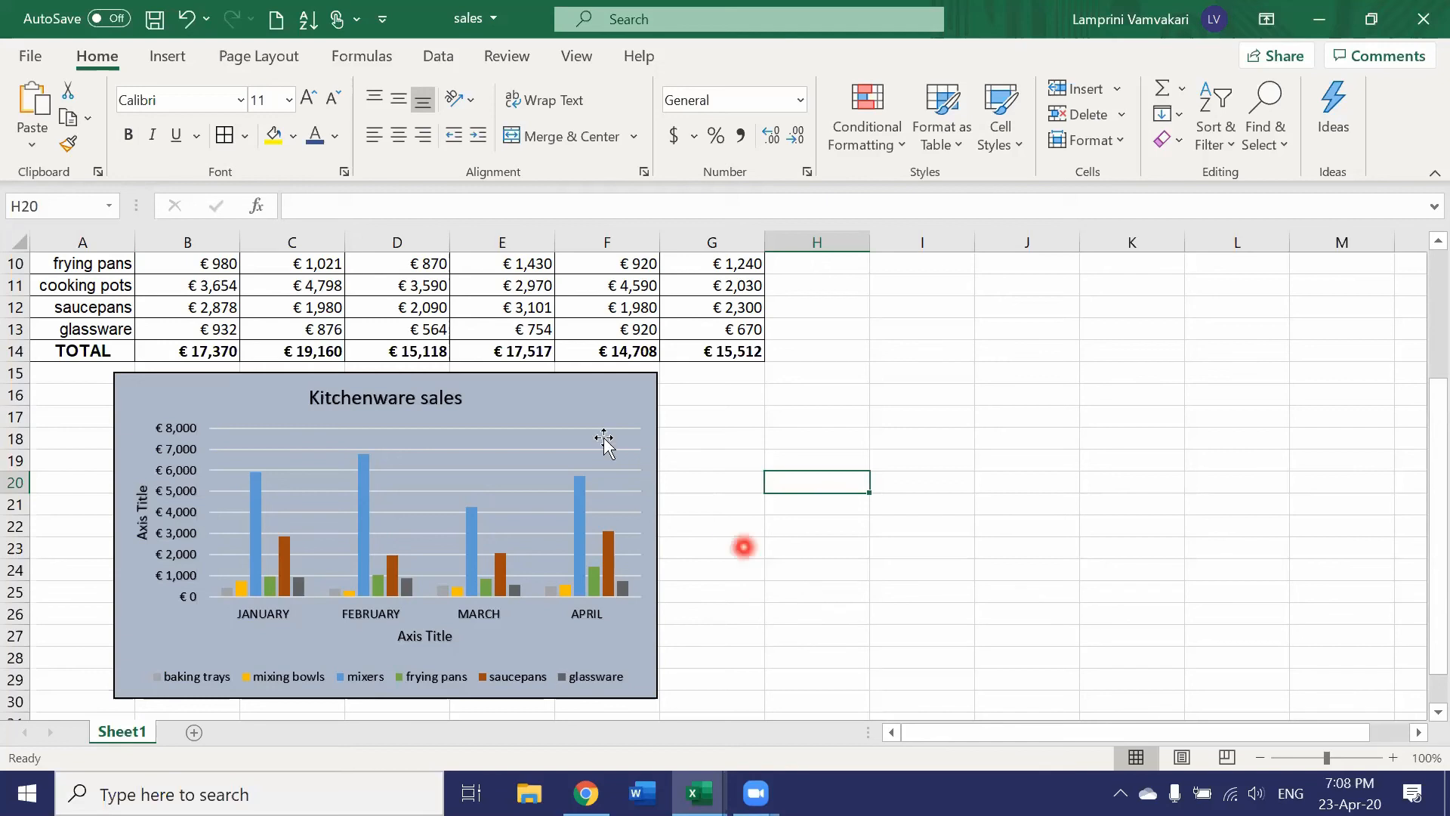
- Copy the whole formatted Kitchenware sales chart
{"action": "left_click", "coordinate": [657, 457]}
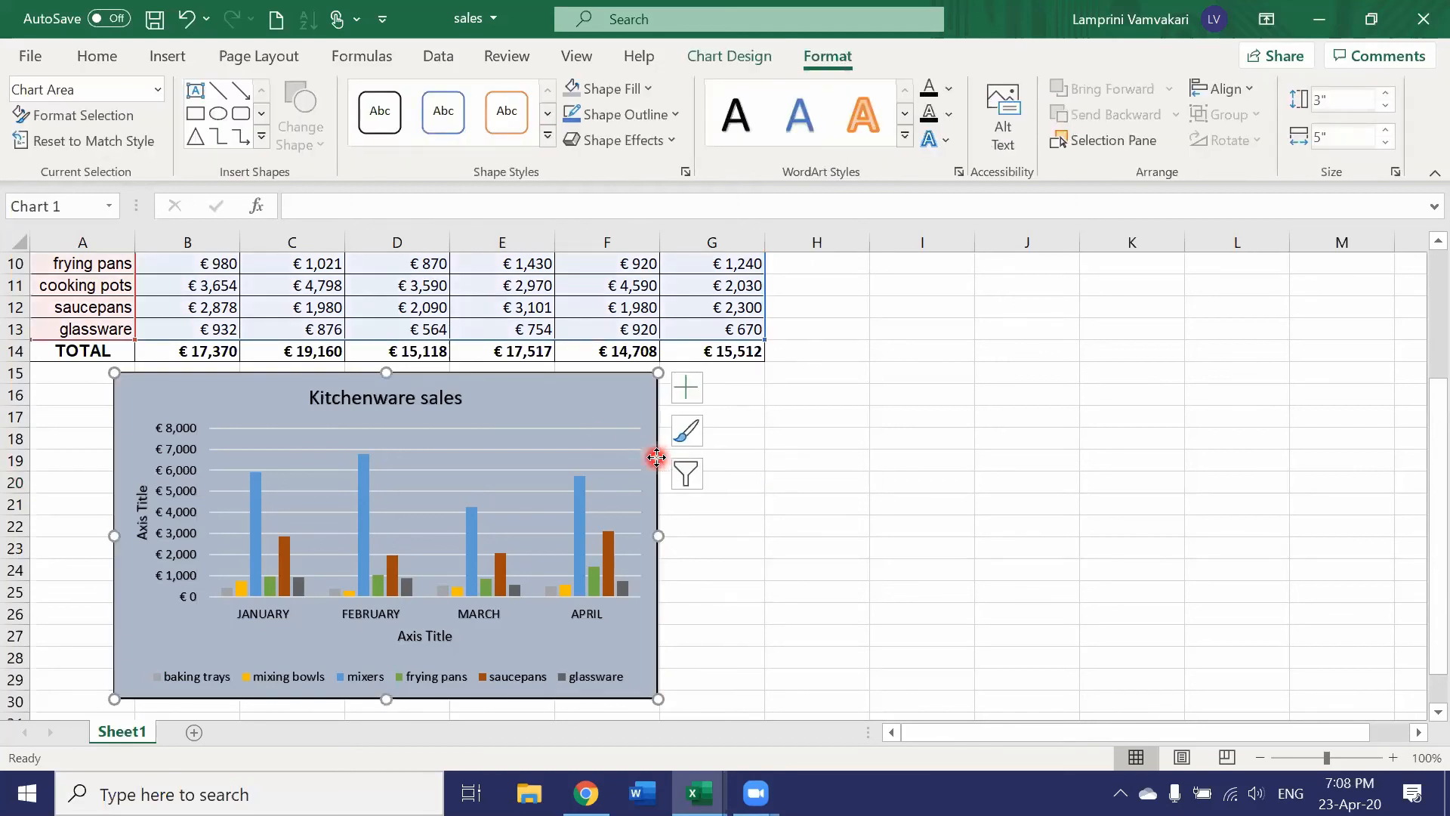
{"action": "right_click", "coordinate": [656, 457]}
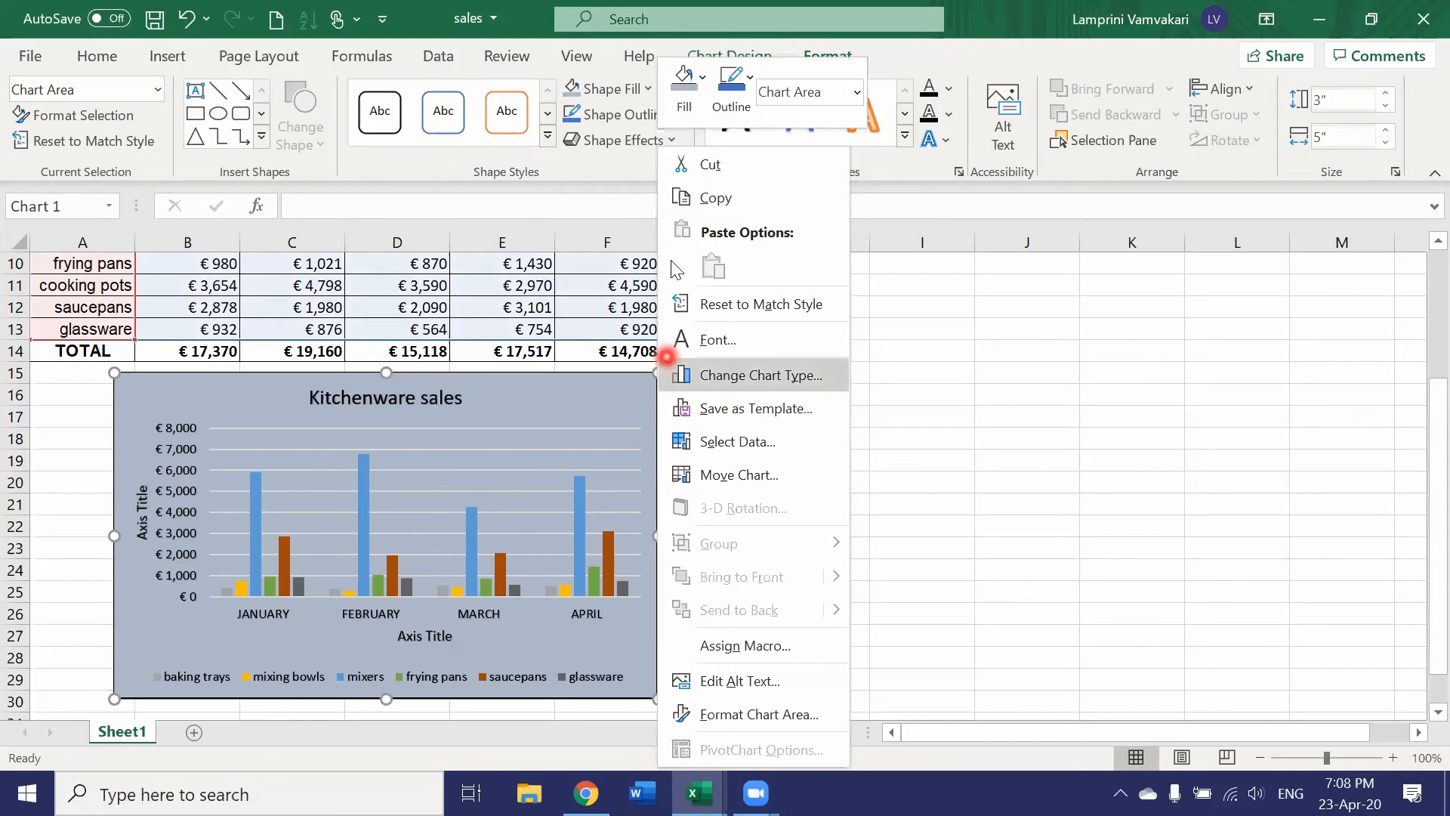
{"action": "left_click", "coordinate": [740, 200]}
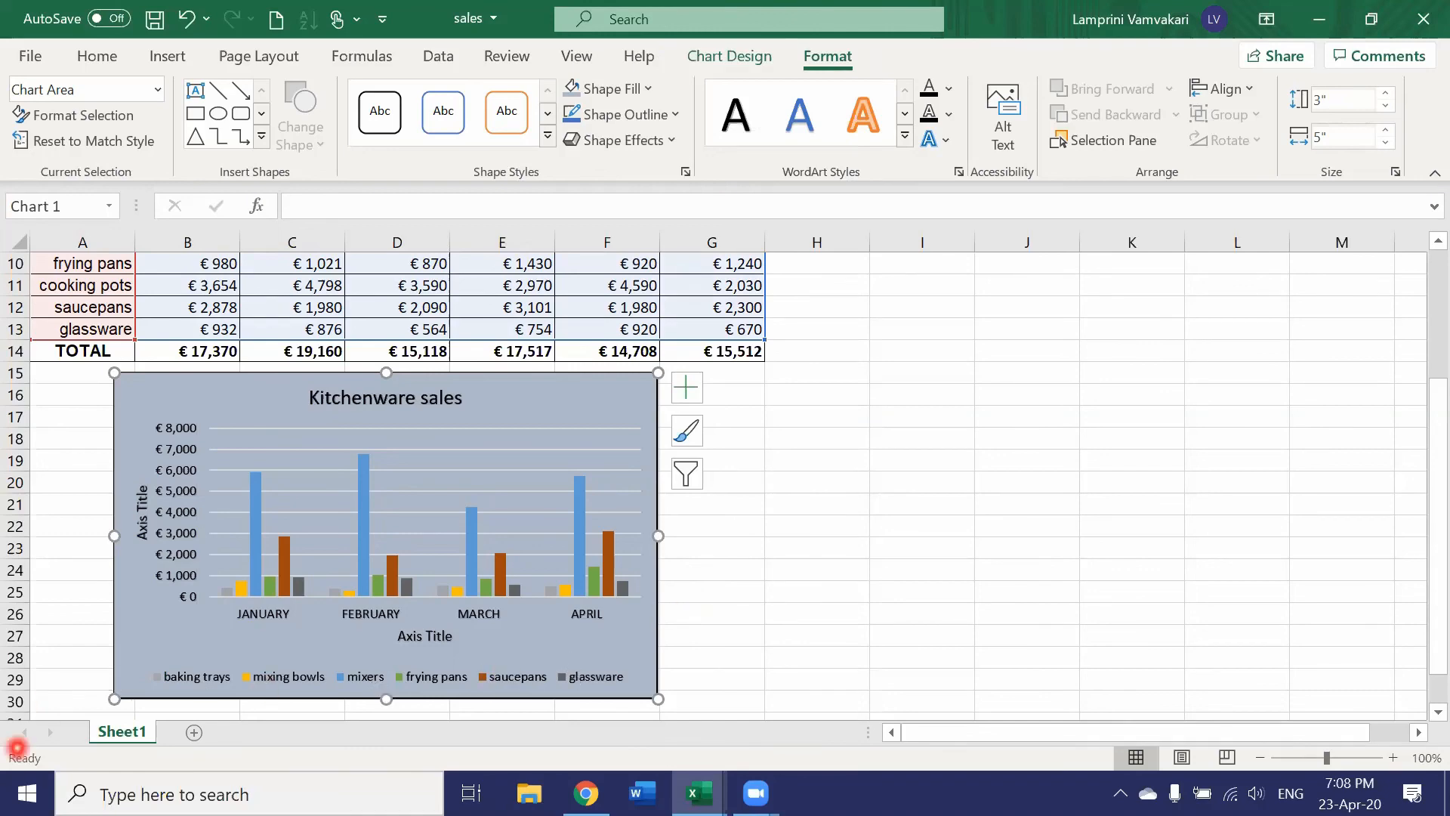
- Switch to PowerPoint and create a new blank presentation
{"action": "left_click", "coordinate": [18, 795]}
{"action": "scroll", "coordinate": [187, 519], "scroll_direction": "down", "scroll_amount": 15}
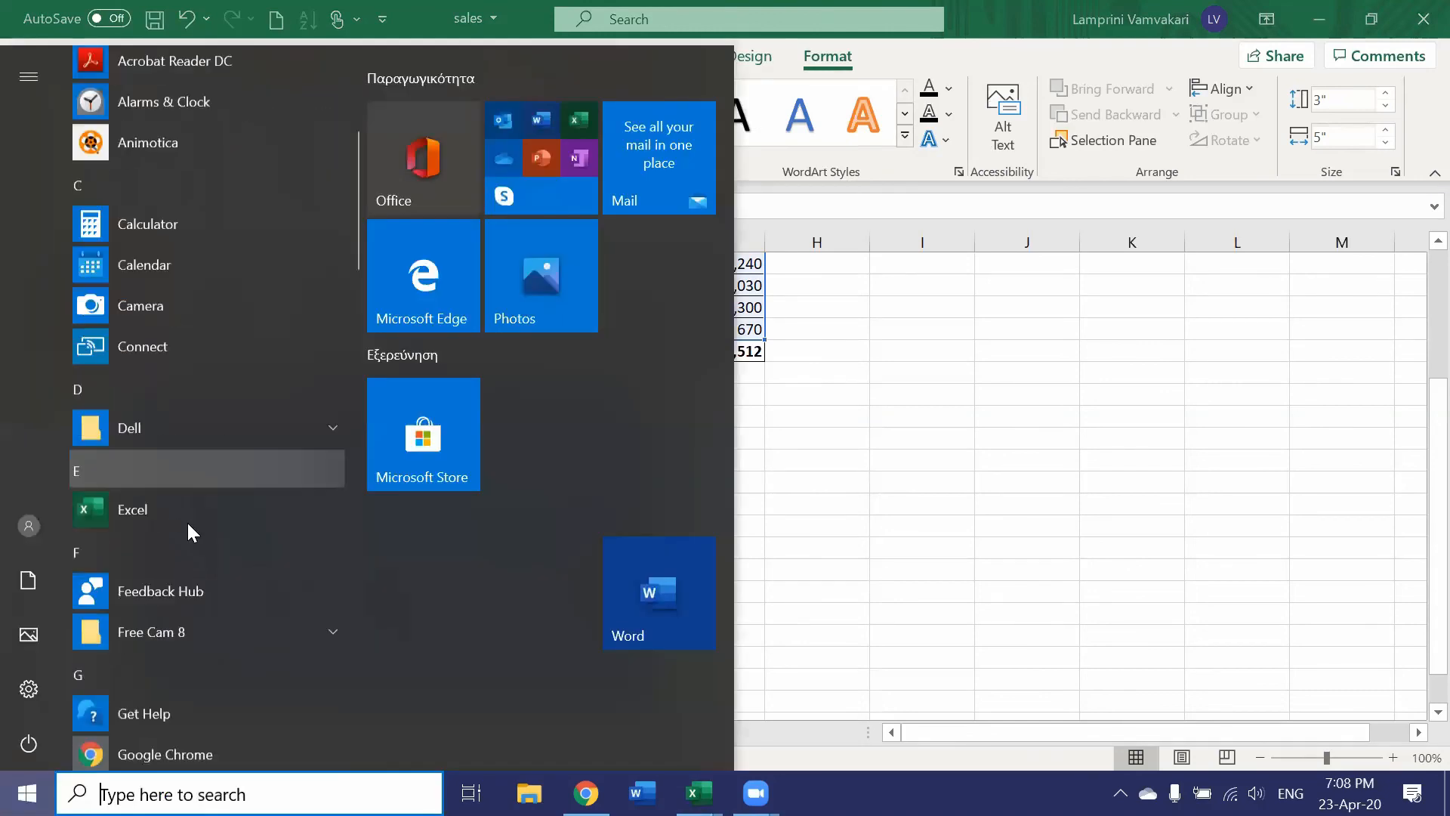
{"action": "scroll", "coordinate": [181, 547], "scroll_direction": "down", "scroll_amount": 5}
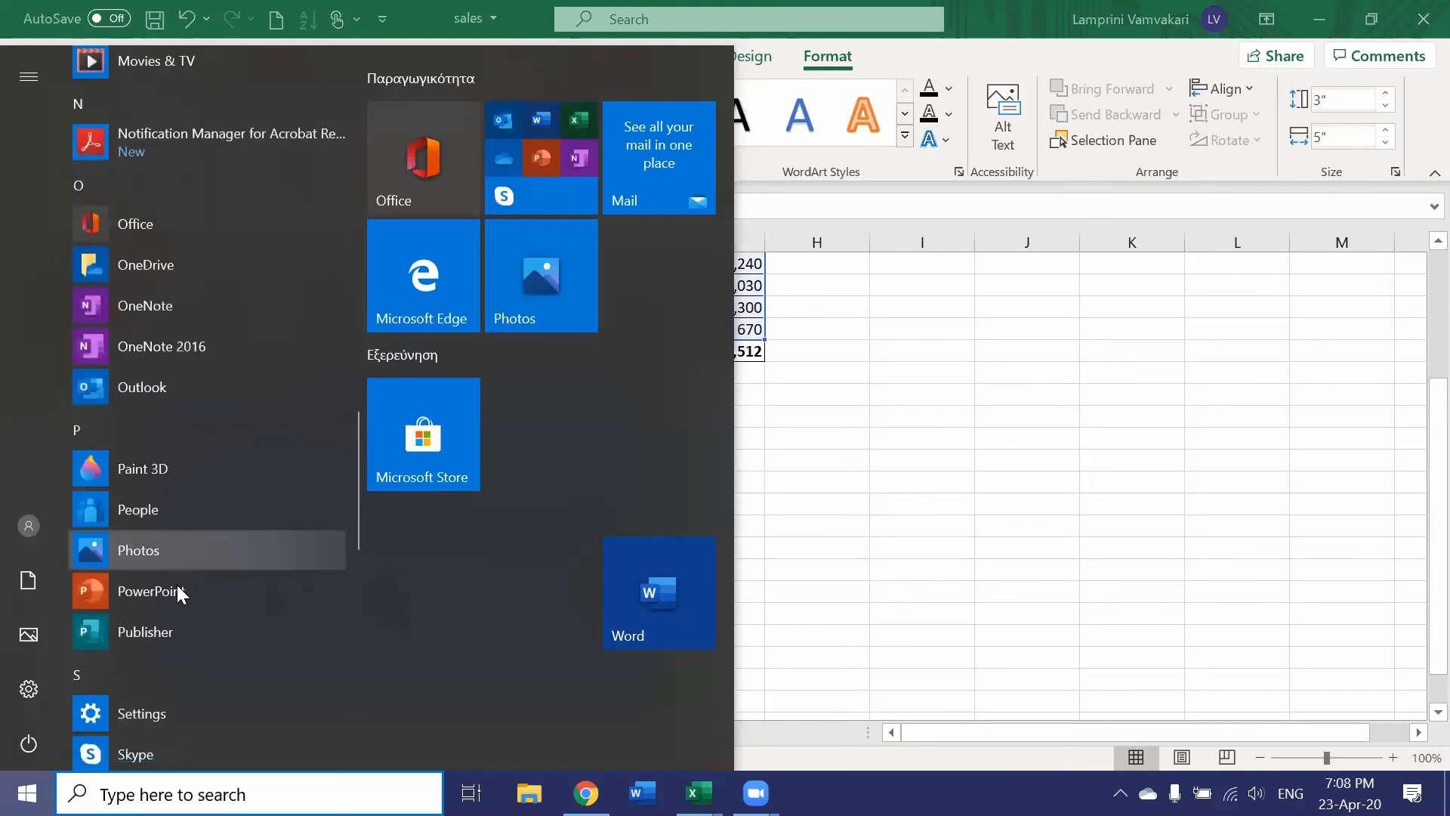
{"action": "left_click", "coordinate": [181, 591]}
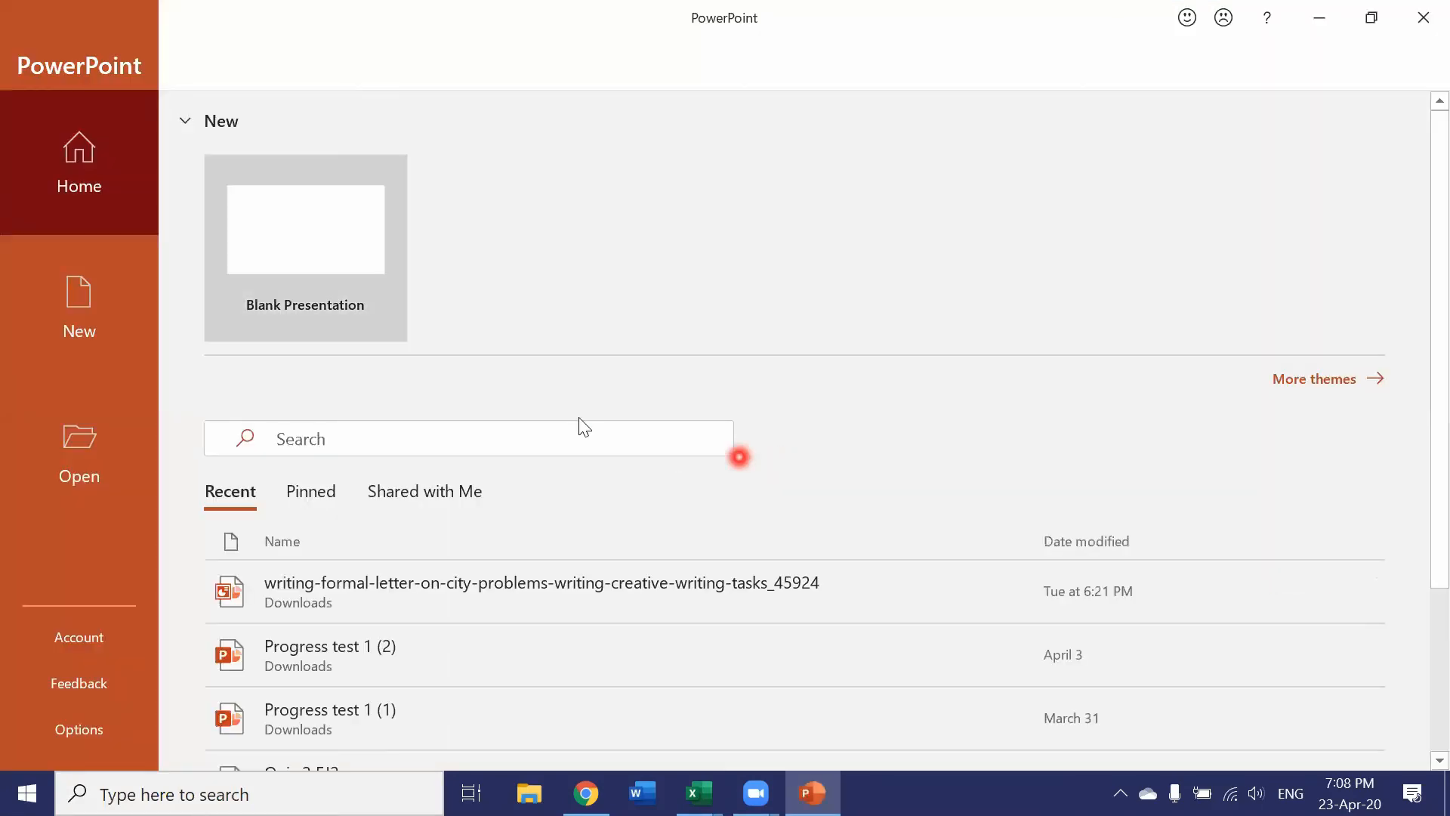
{"action": "left_click", "coordinate": [287, 218]}
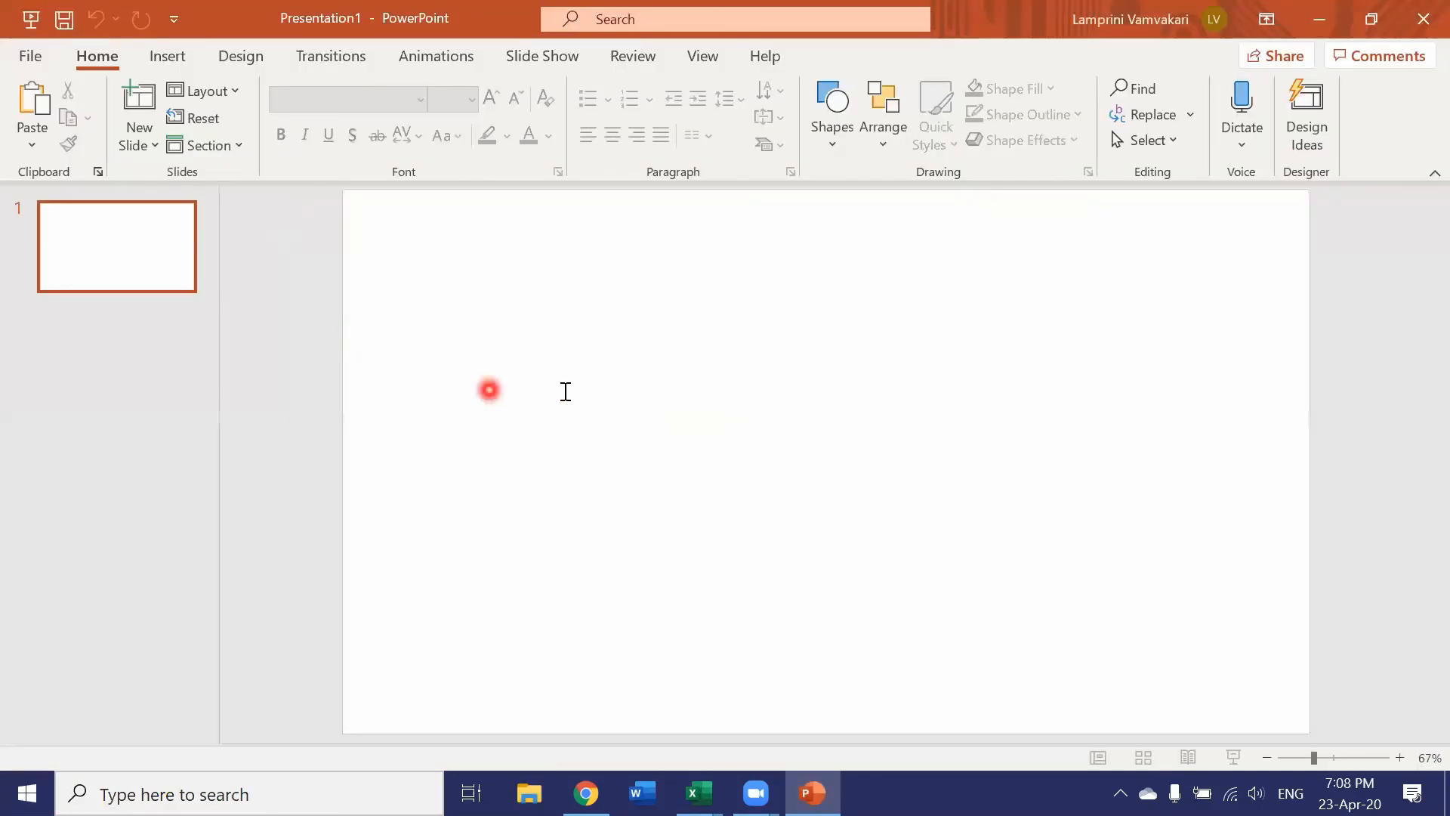
- Select the subtitle placeholder on the first slide
{"action": "left_click", "coordinate": [609, 472]}
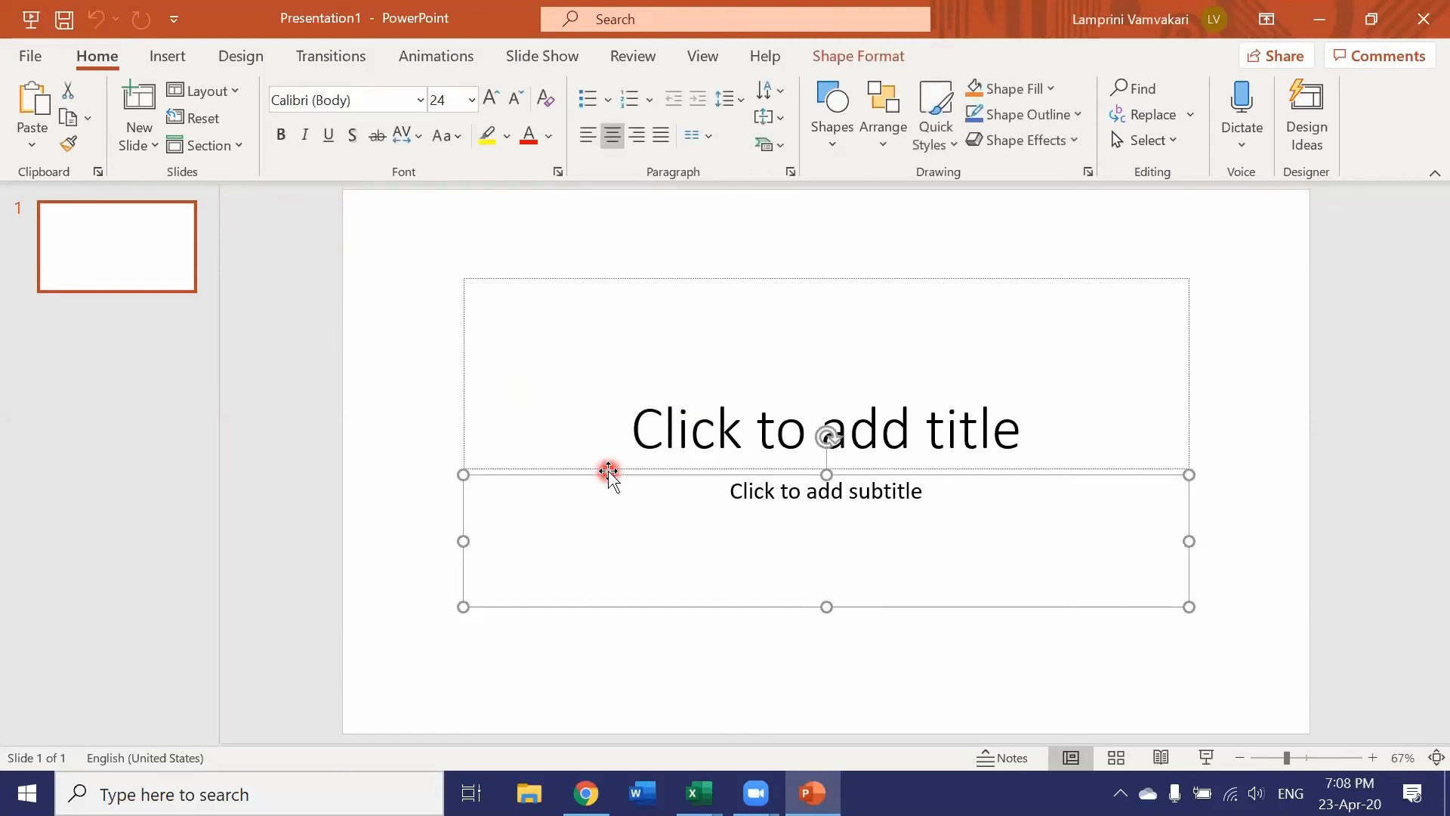